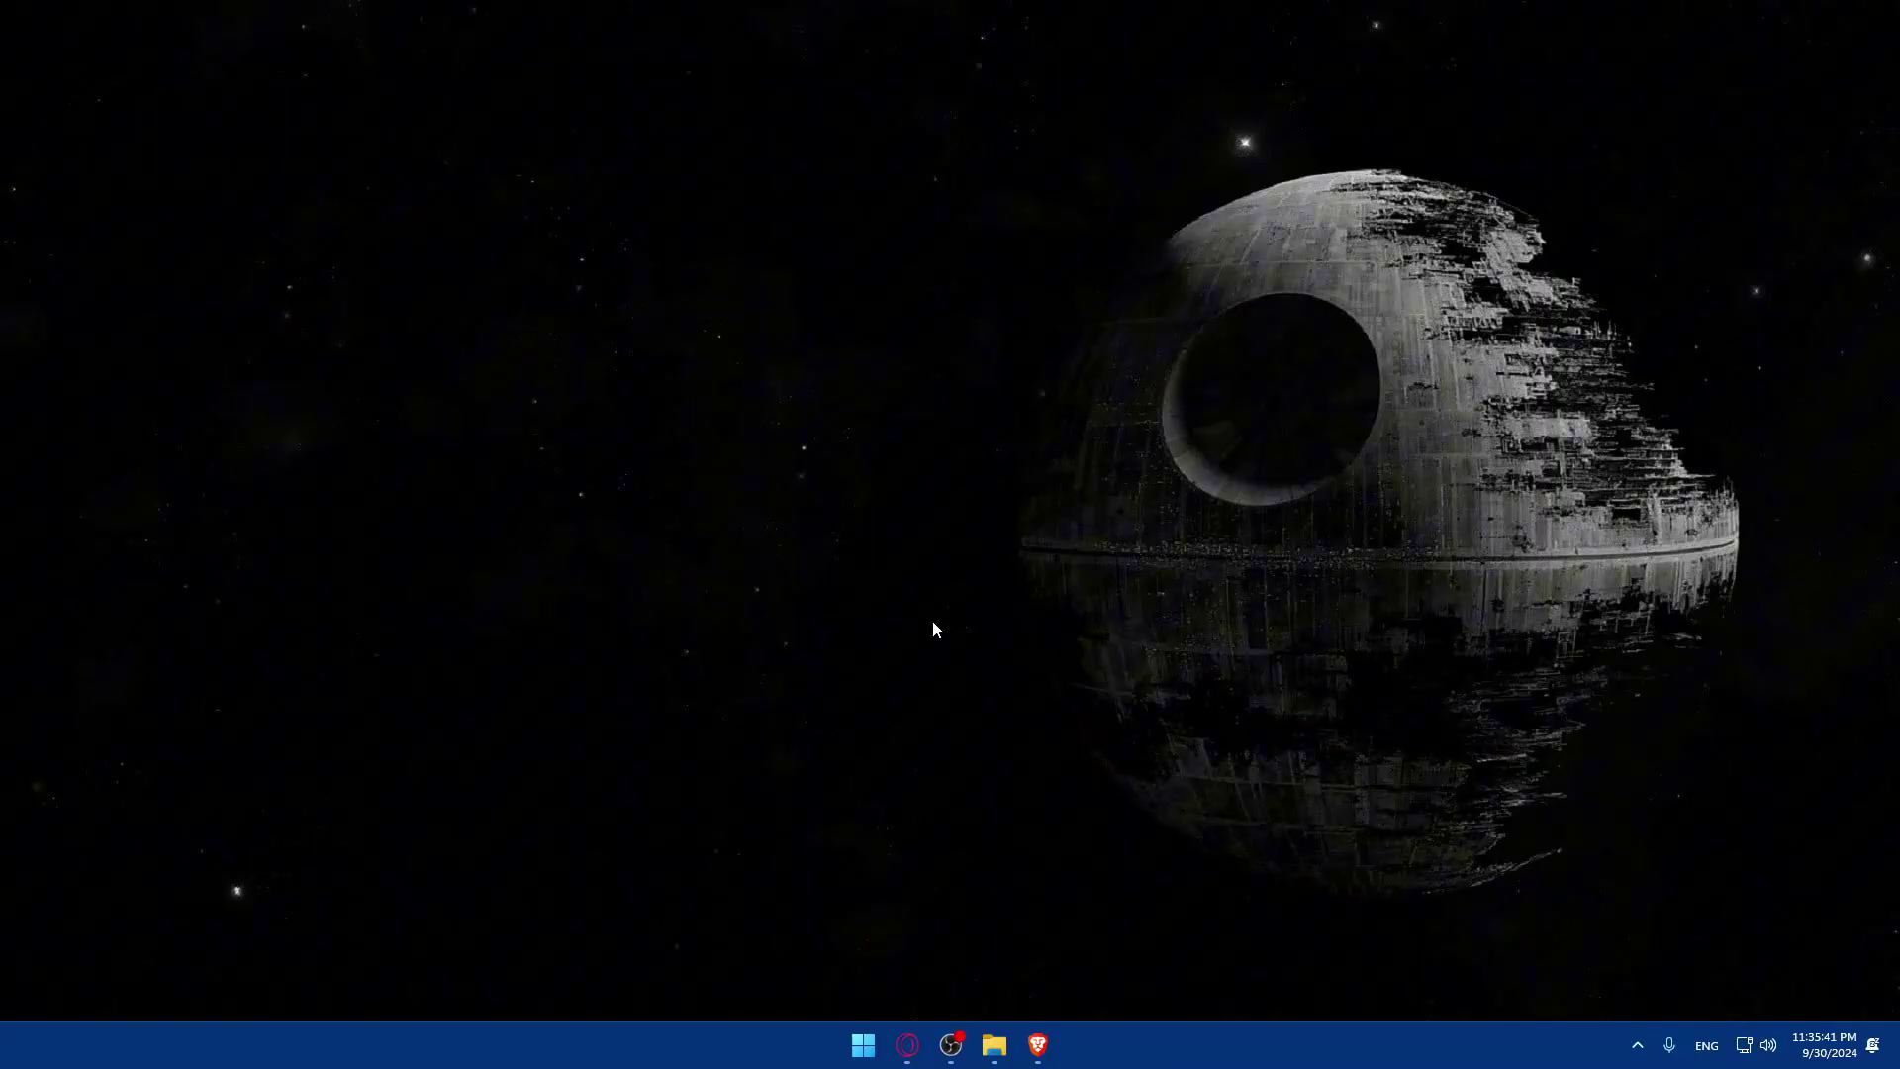
# Launch Brave and load semrush.com, correcting a mistyped address.
pyautogui.click(1038, 1046)
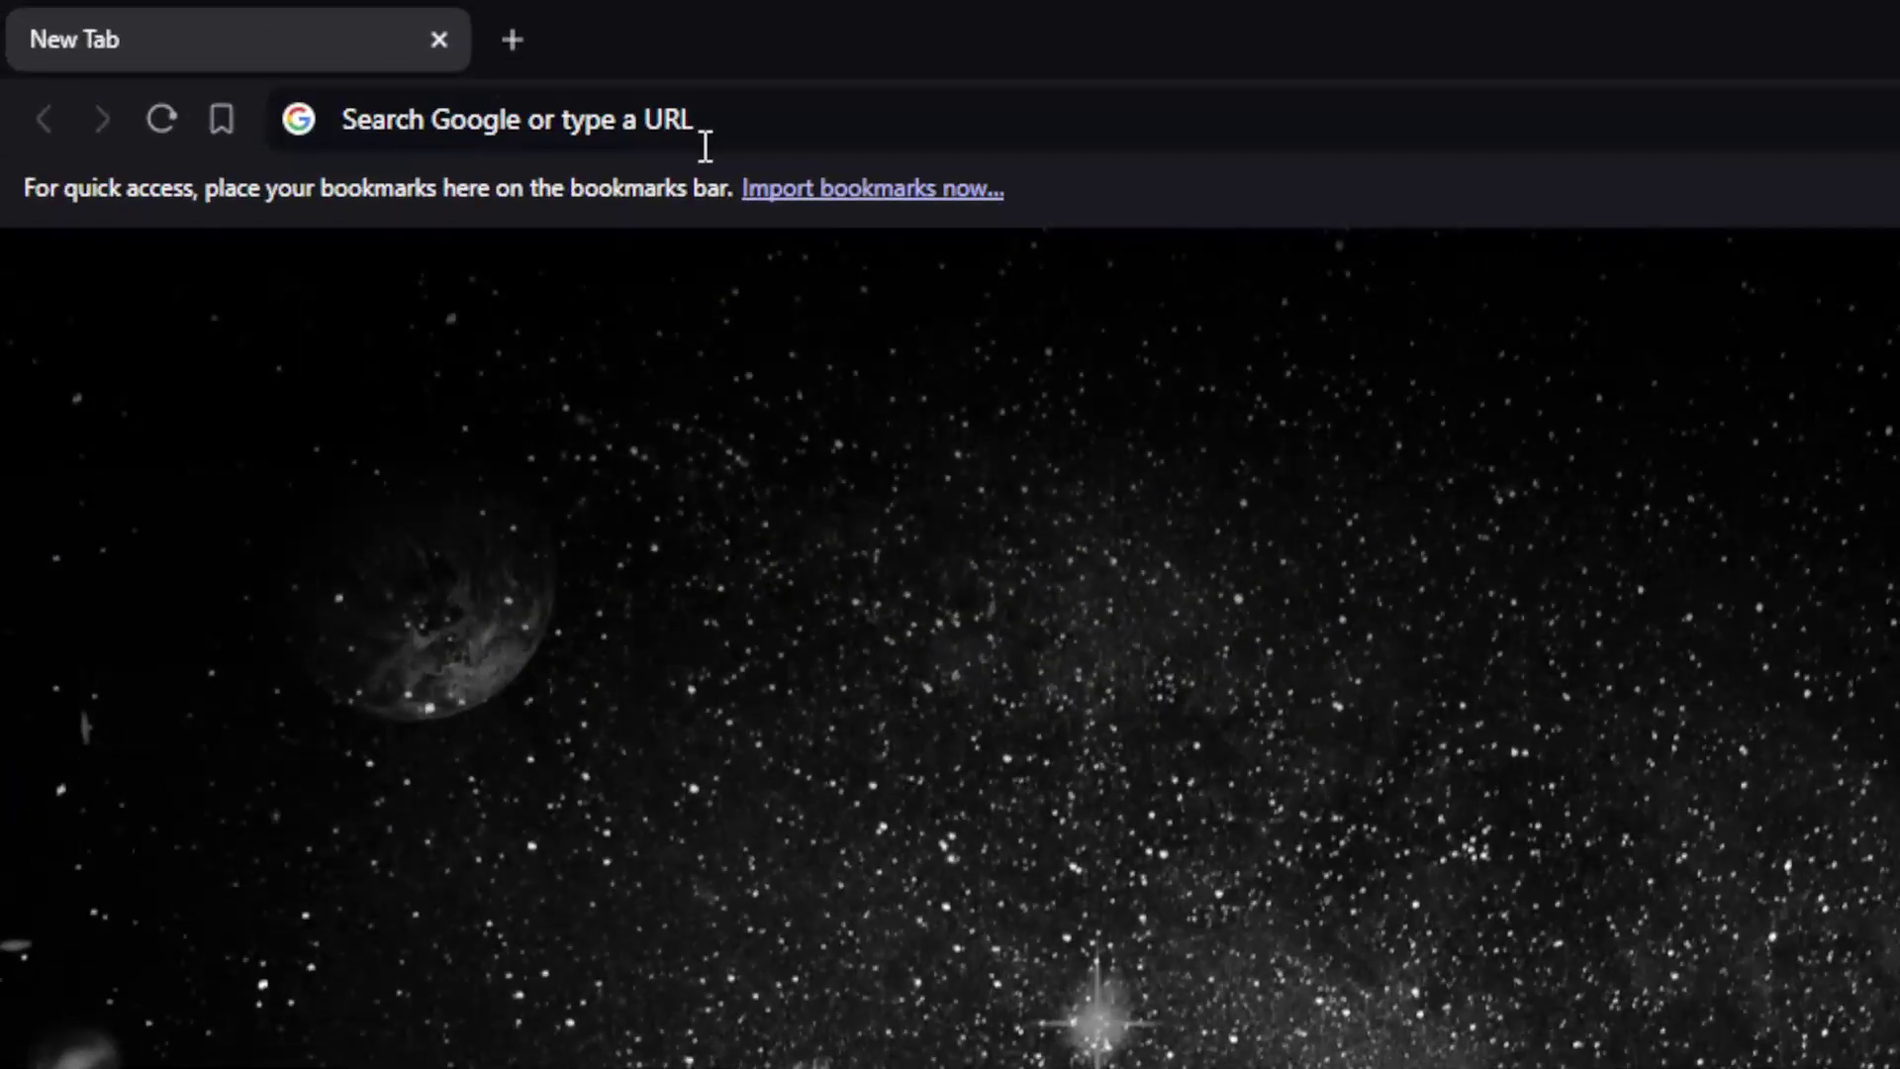
pyautogui.write('se')
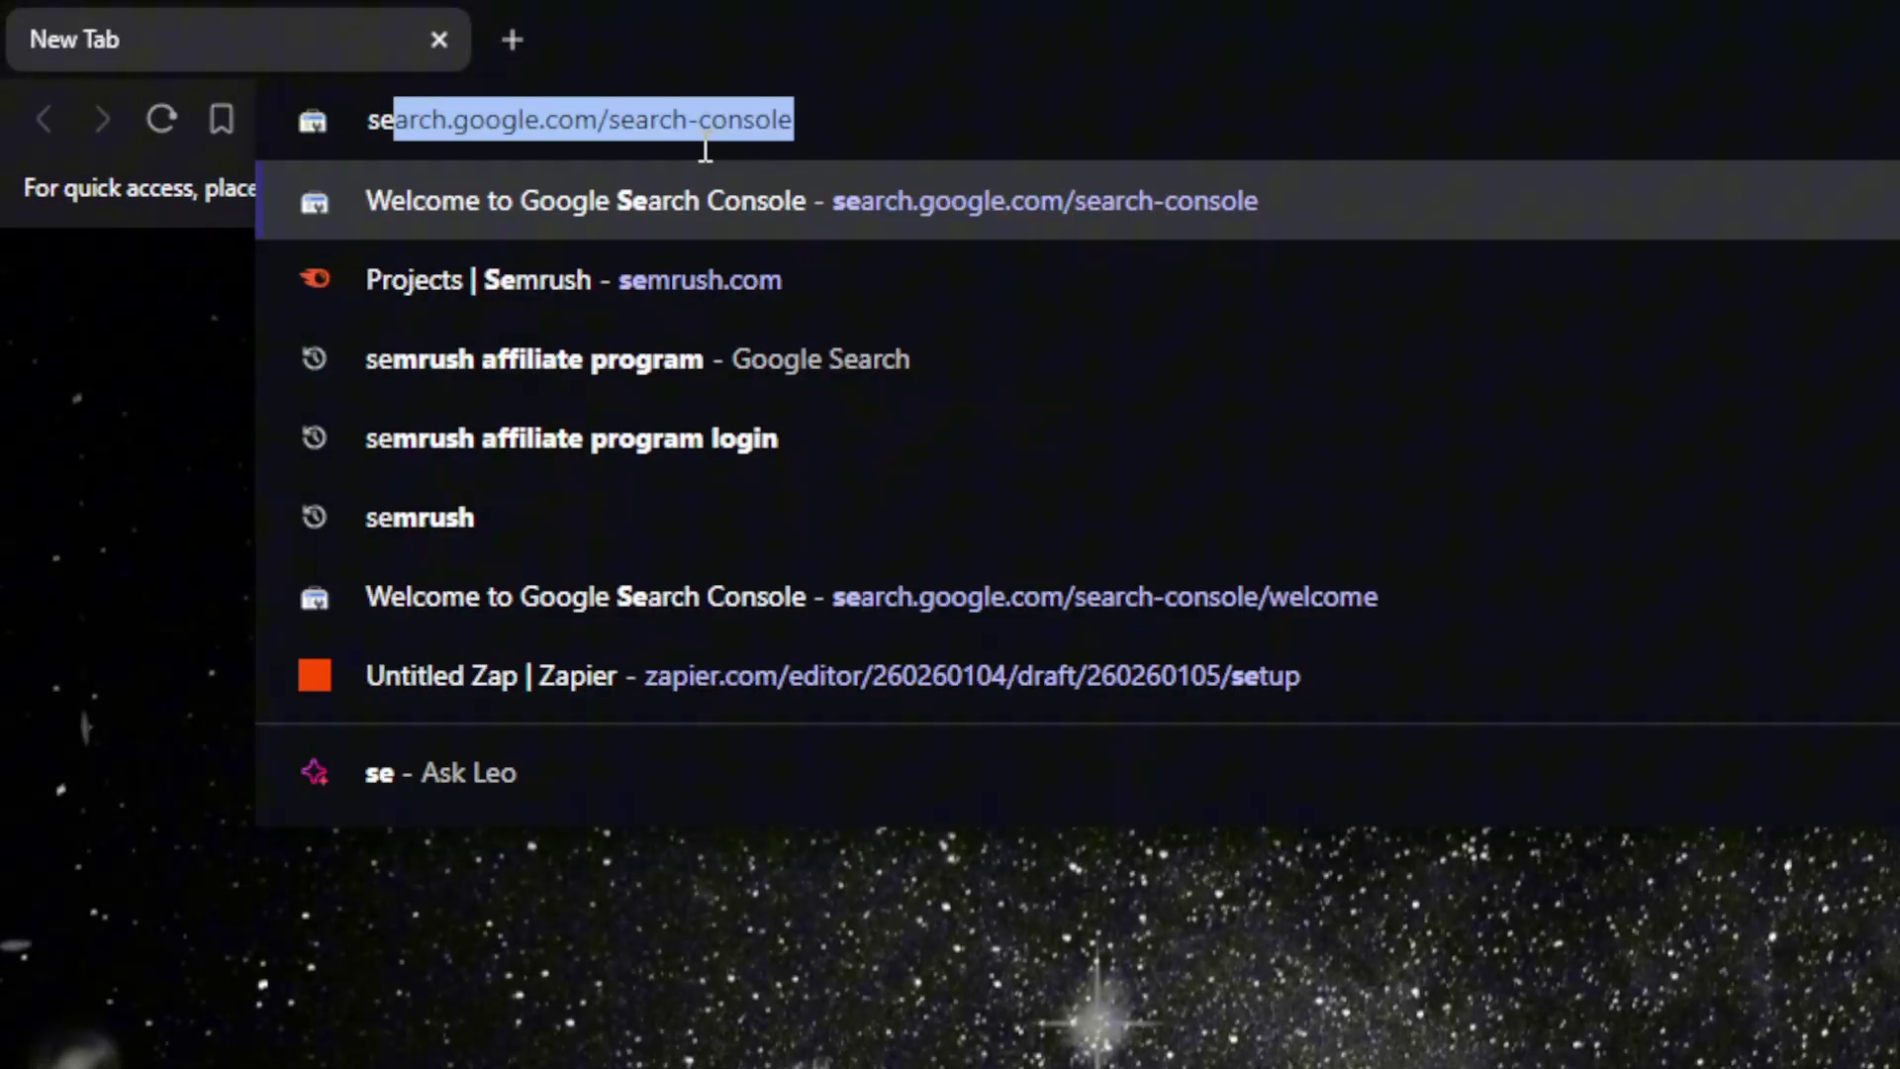
pyautogui.write('mrush.')
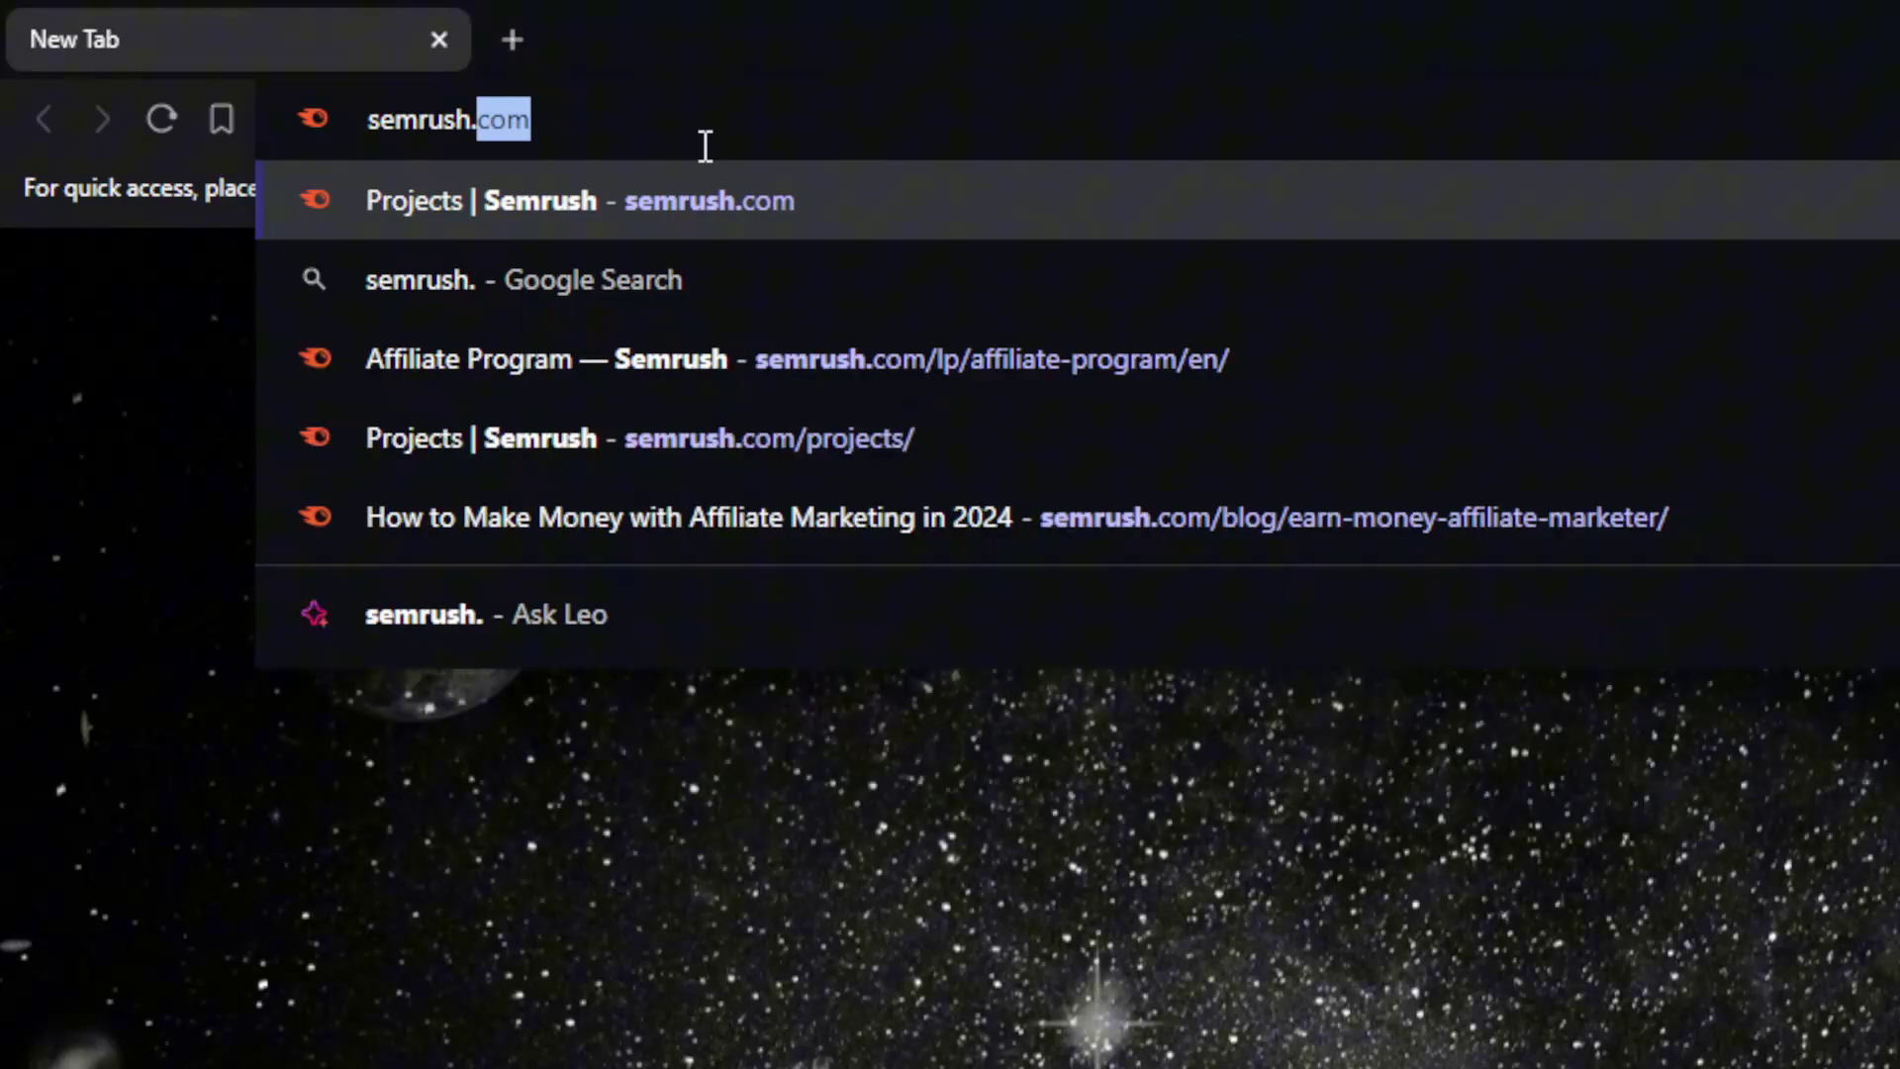
pyautogui.write('com')
pyautogui.press('Return')
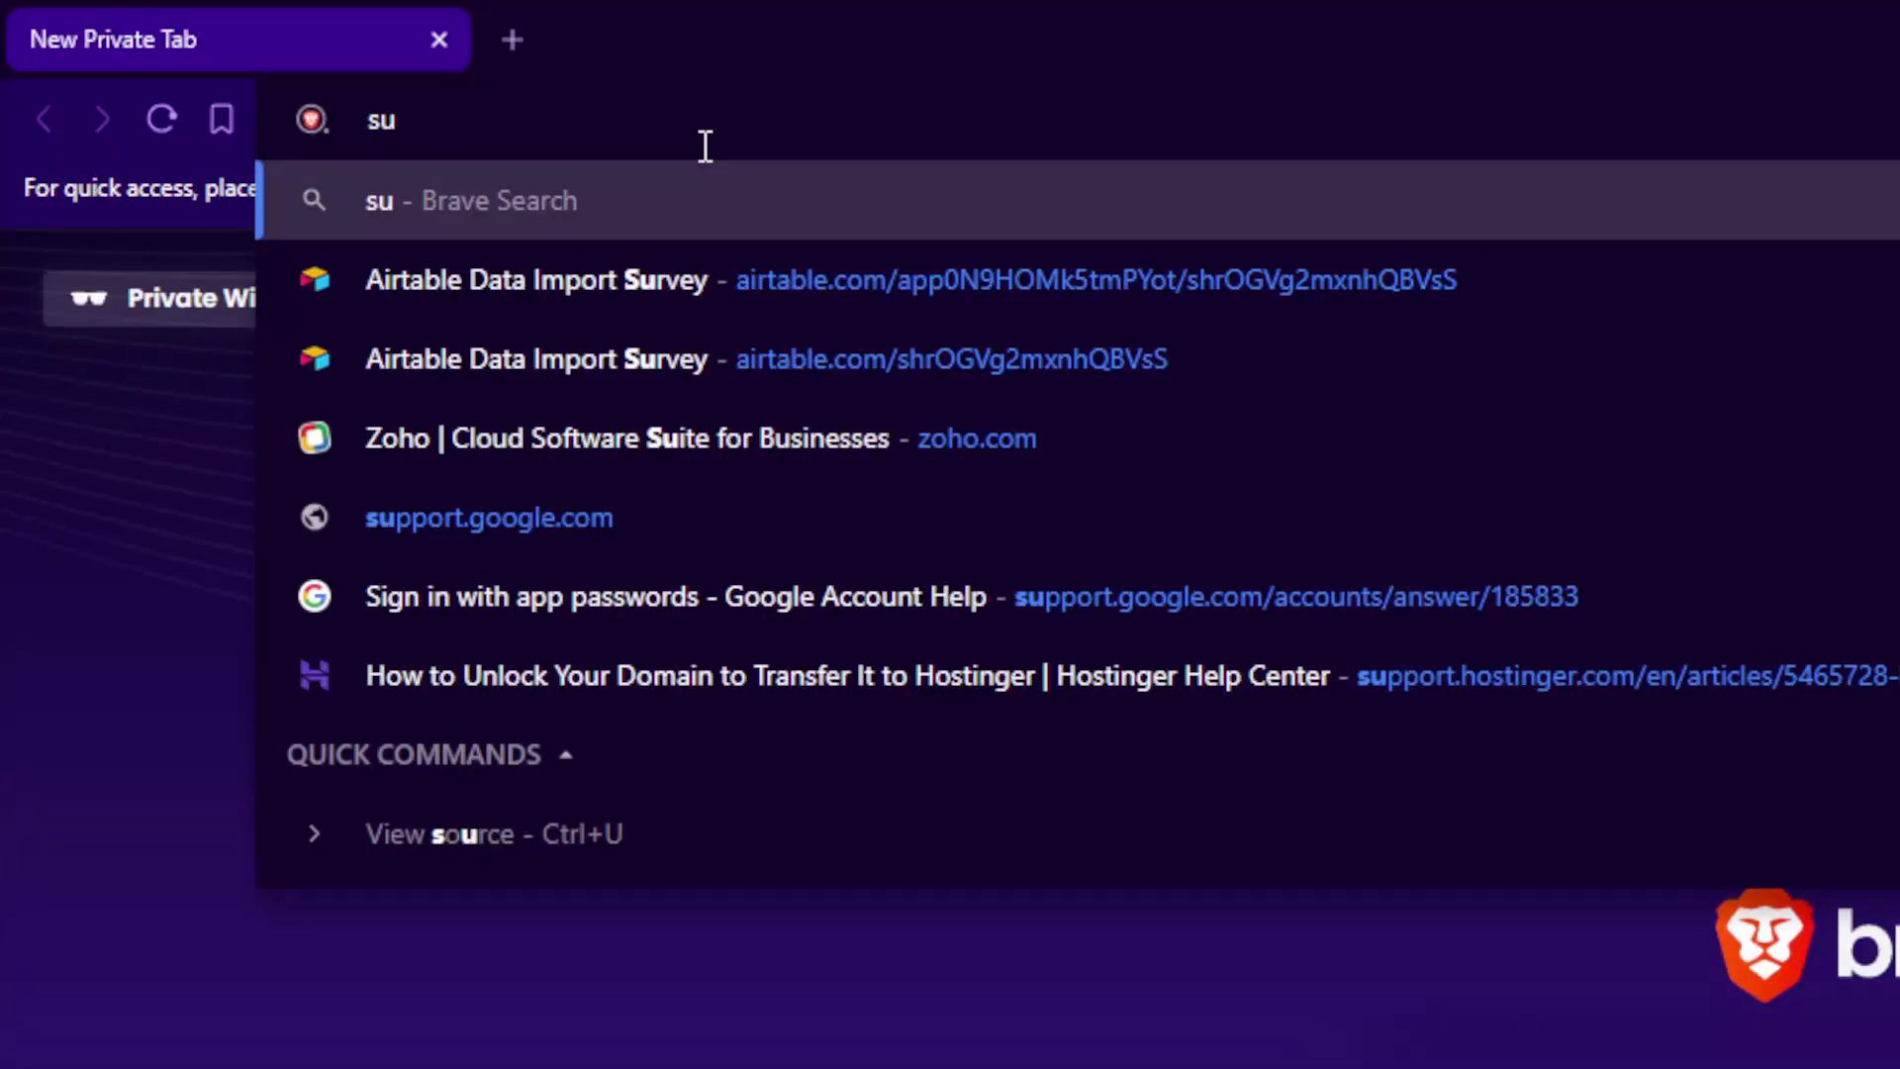
pyautogui.press('BackSpace')
pyautogui.write('e')
pyautogui.press('Return')
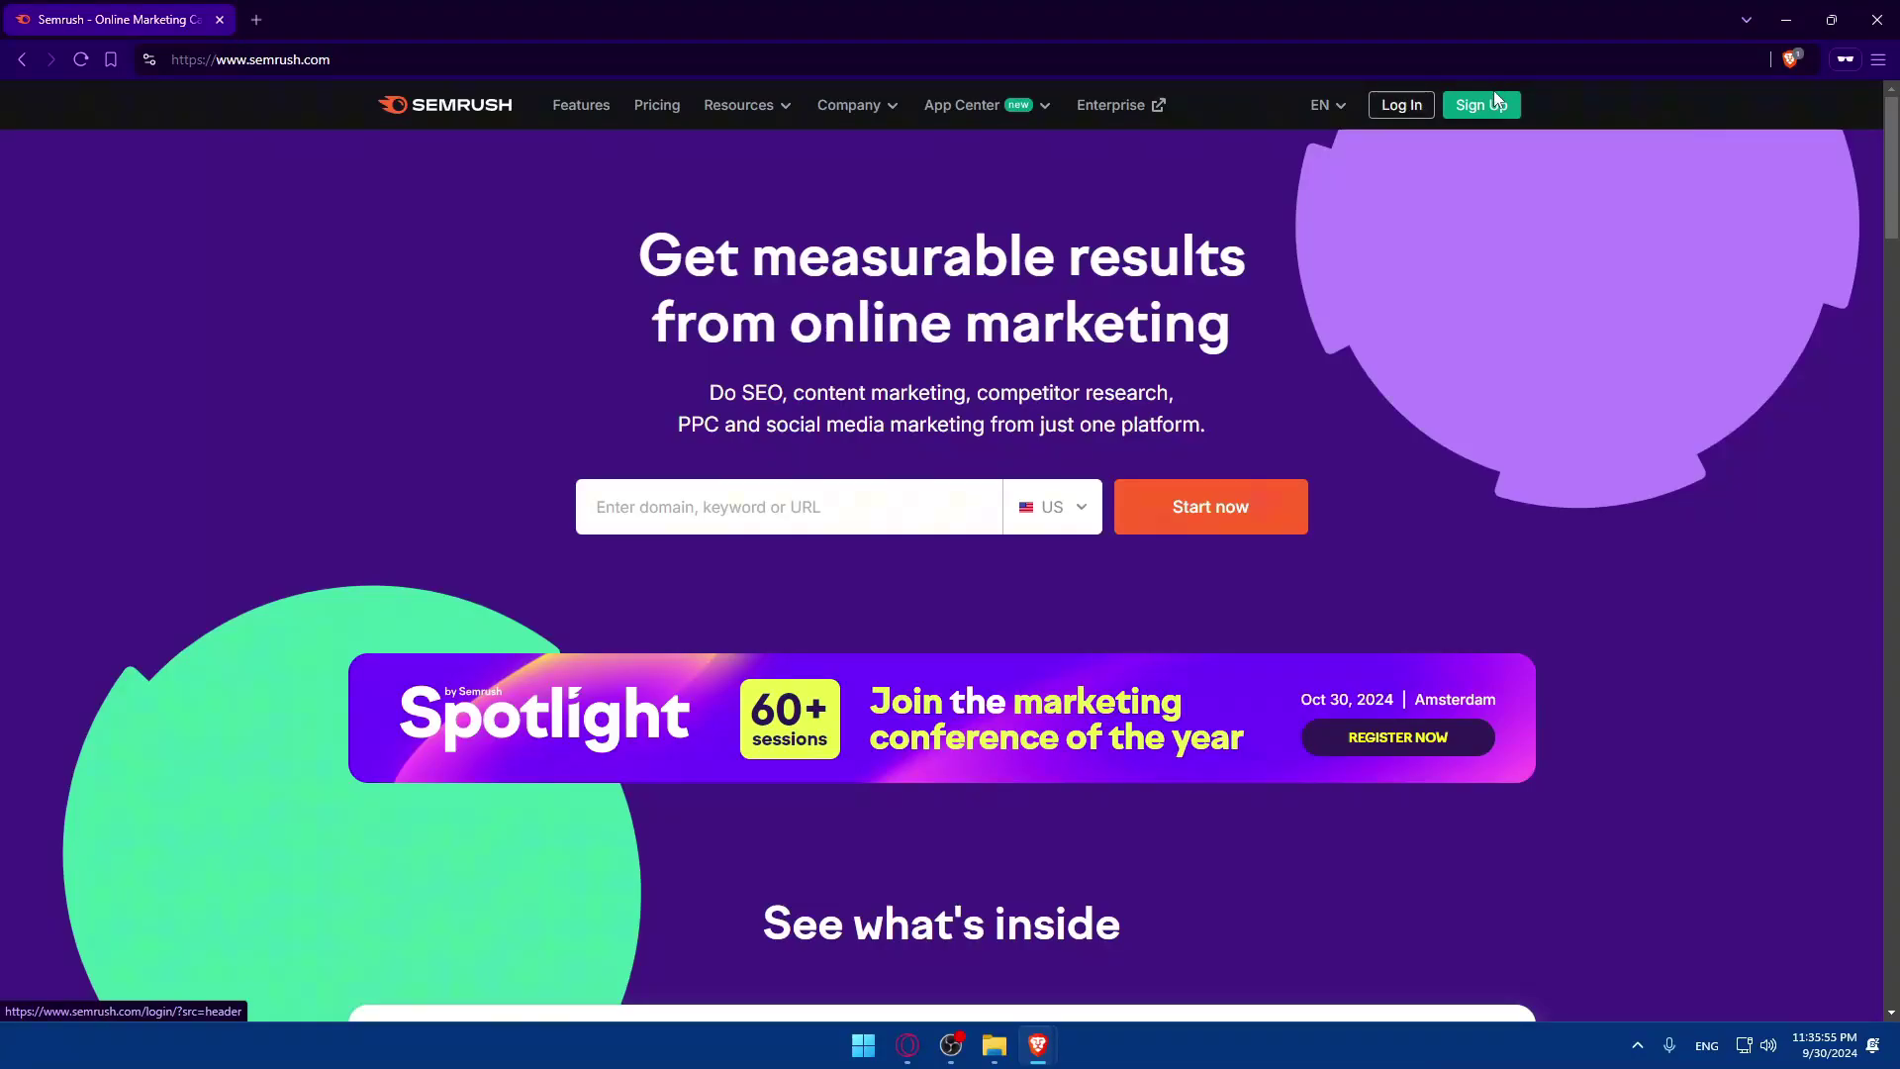
# Sign in to the Semrush account from the header Log in link.
pyautogui.click(1411, 105)
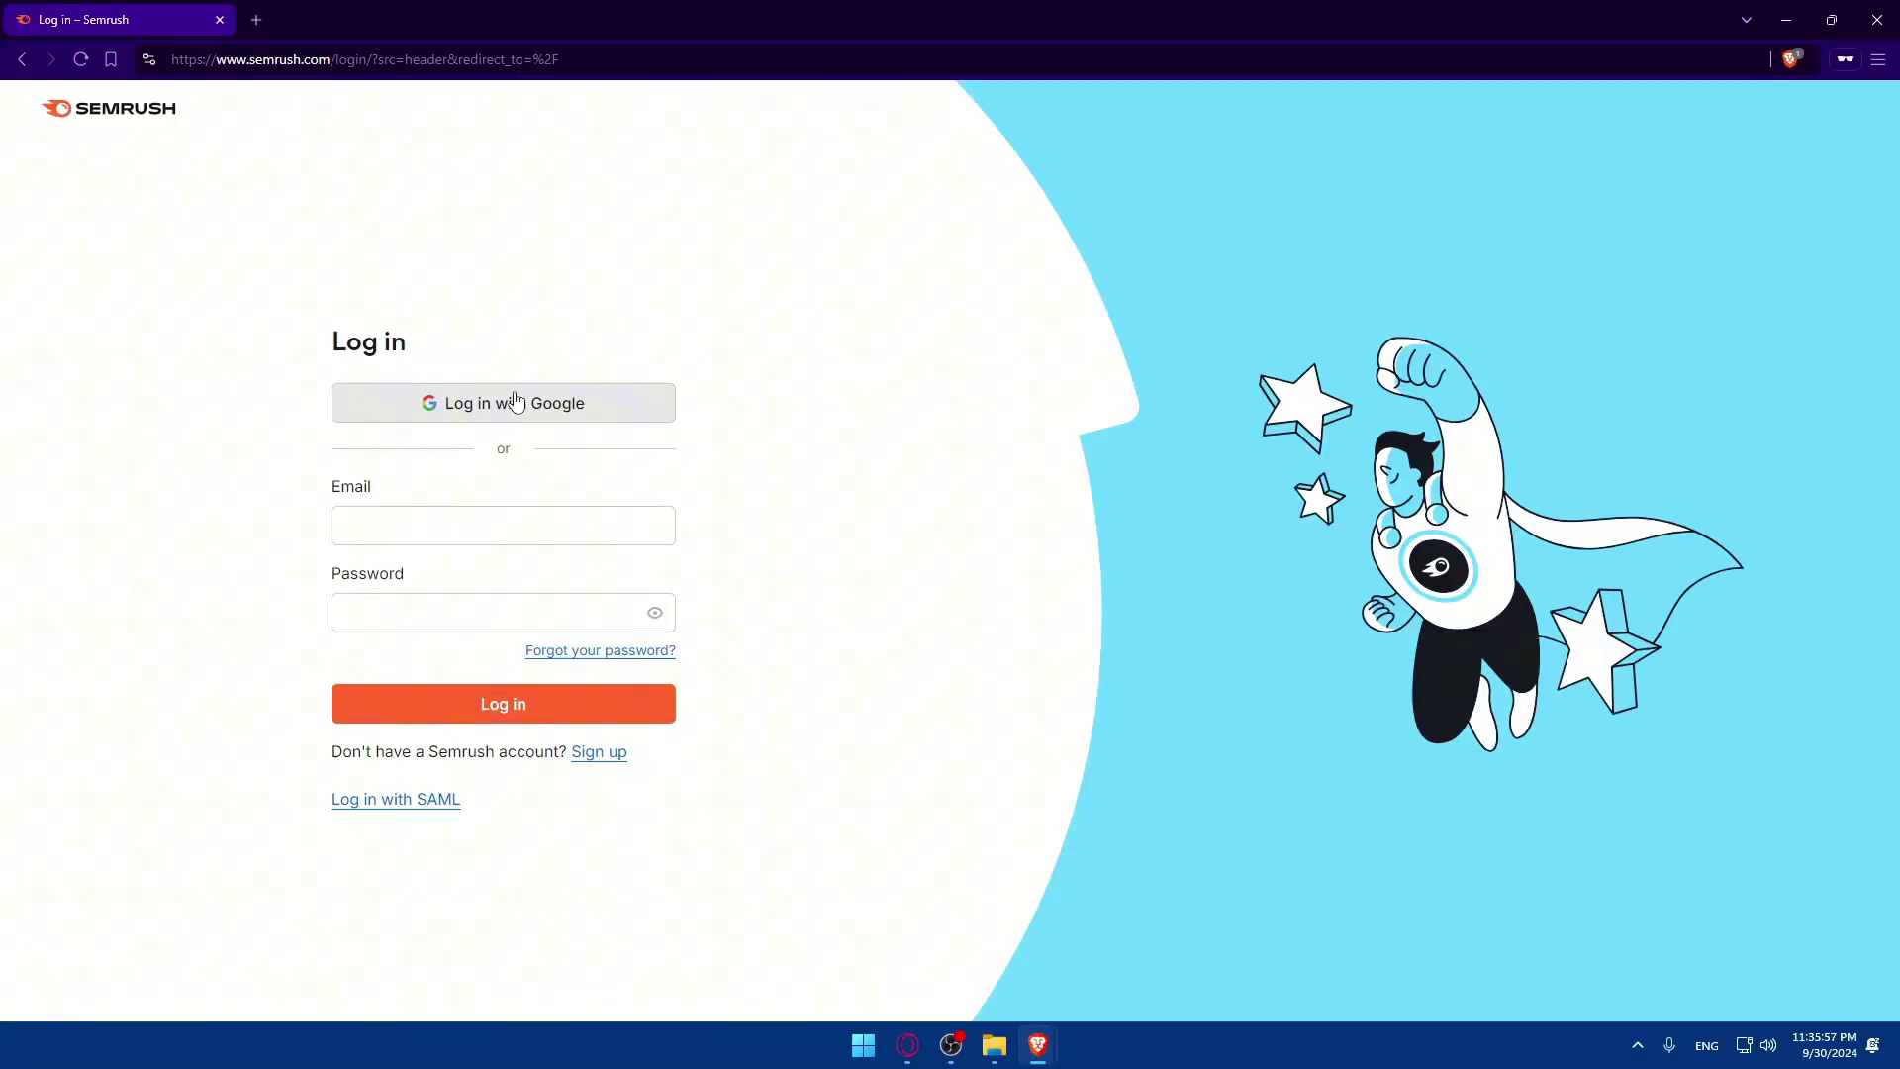
pyautogui.click(599, 753)
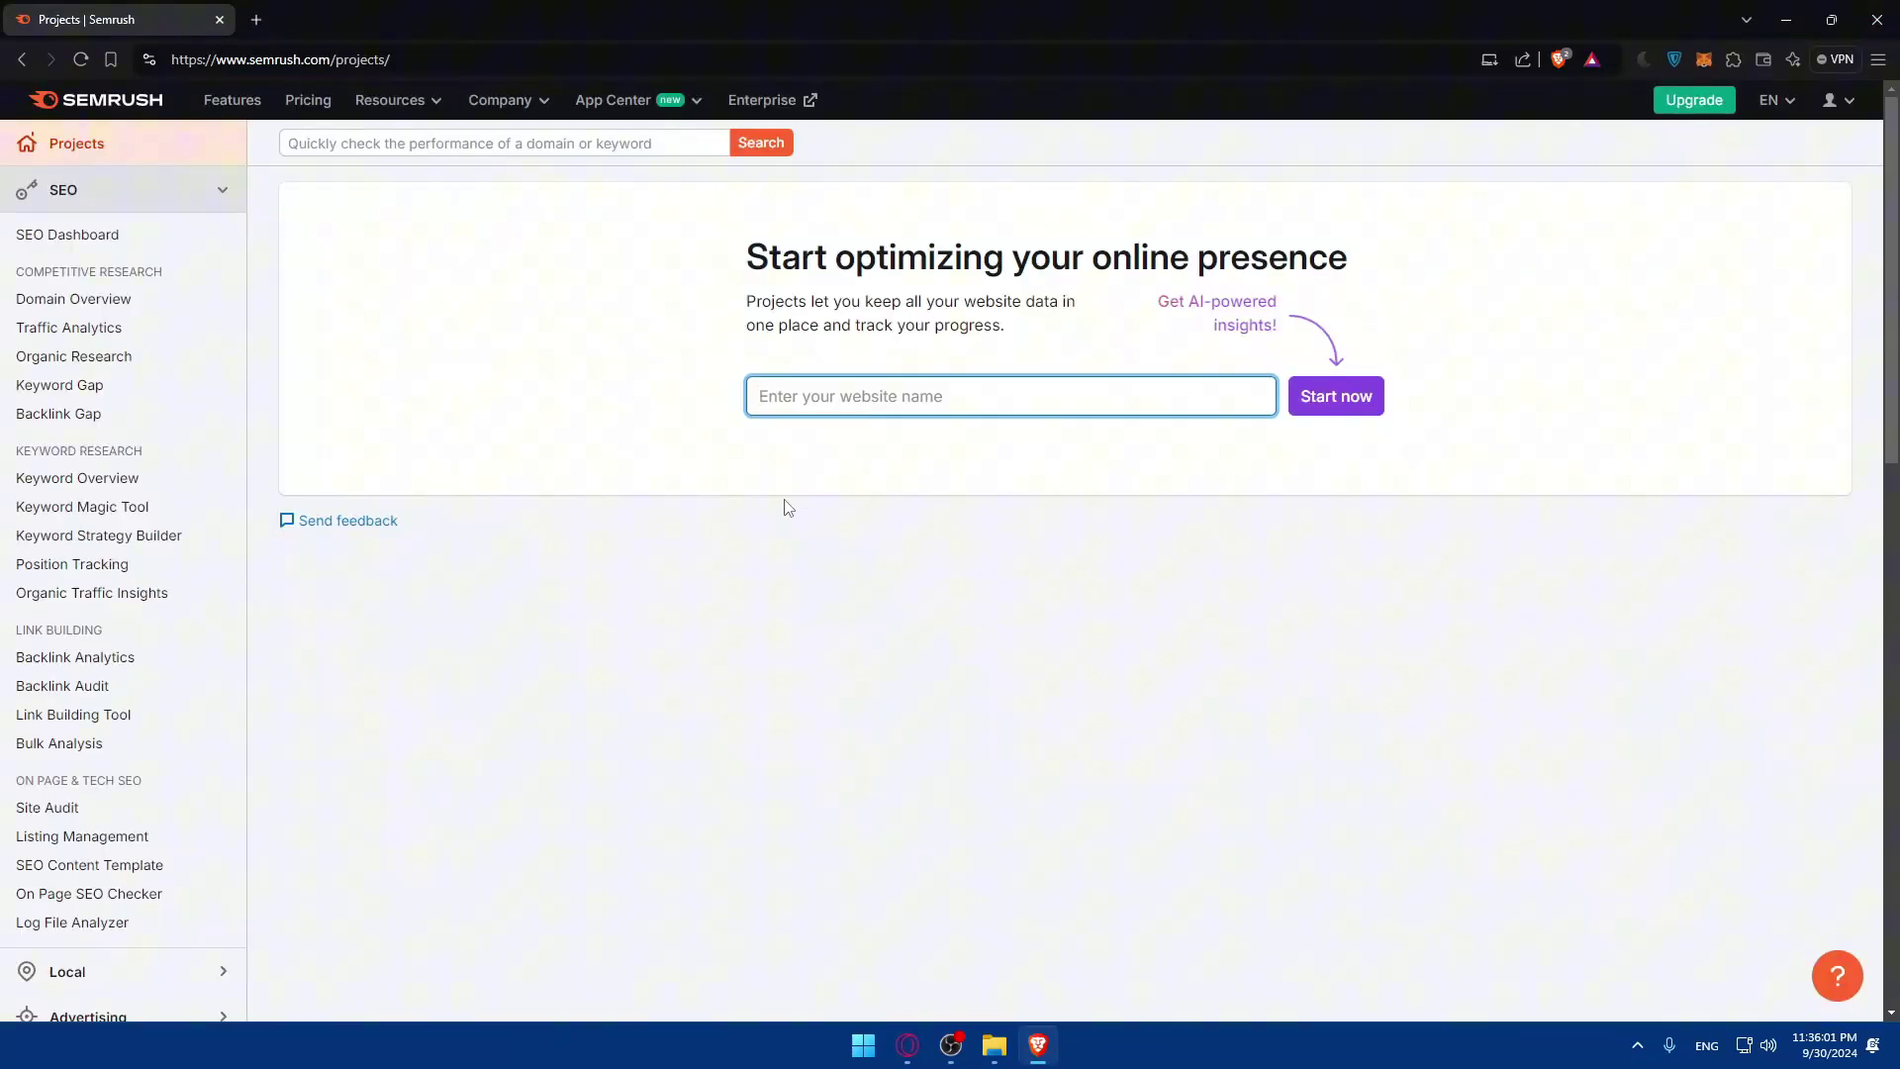
pyautogui.click(571, 610)
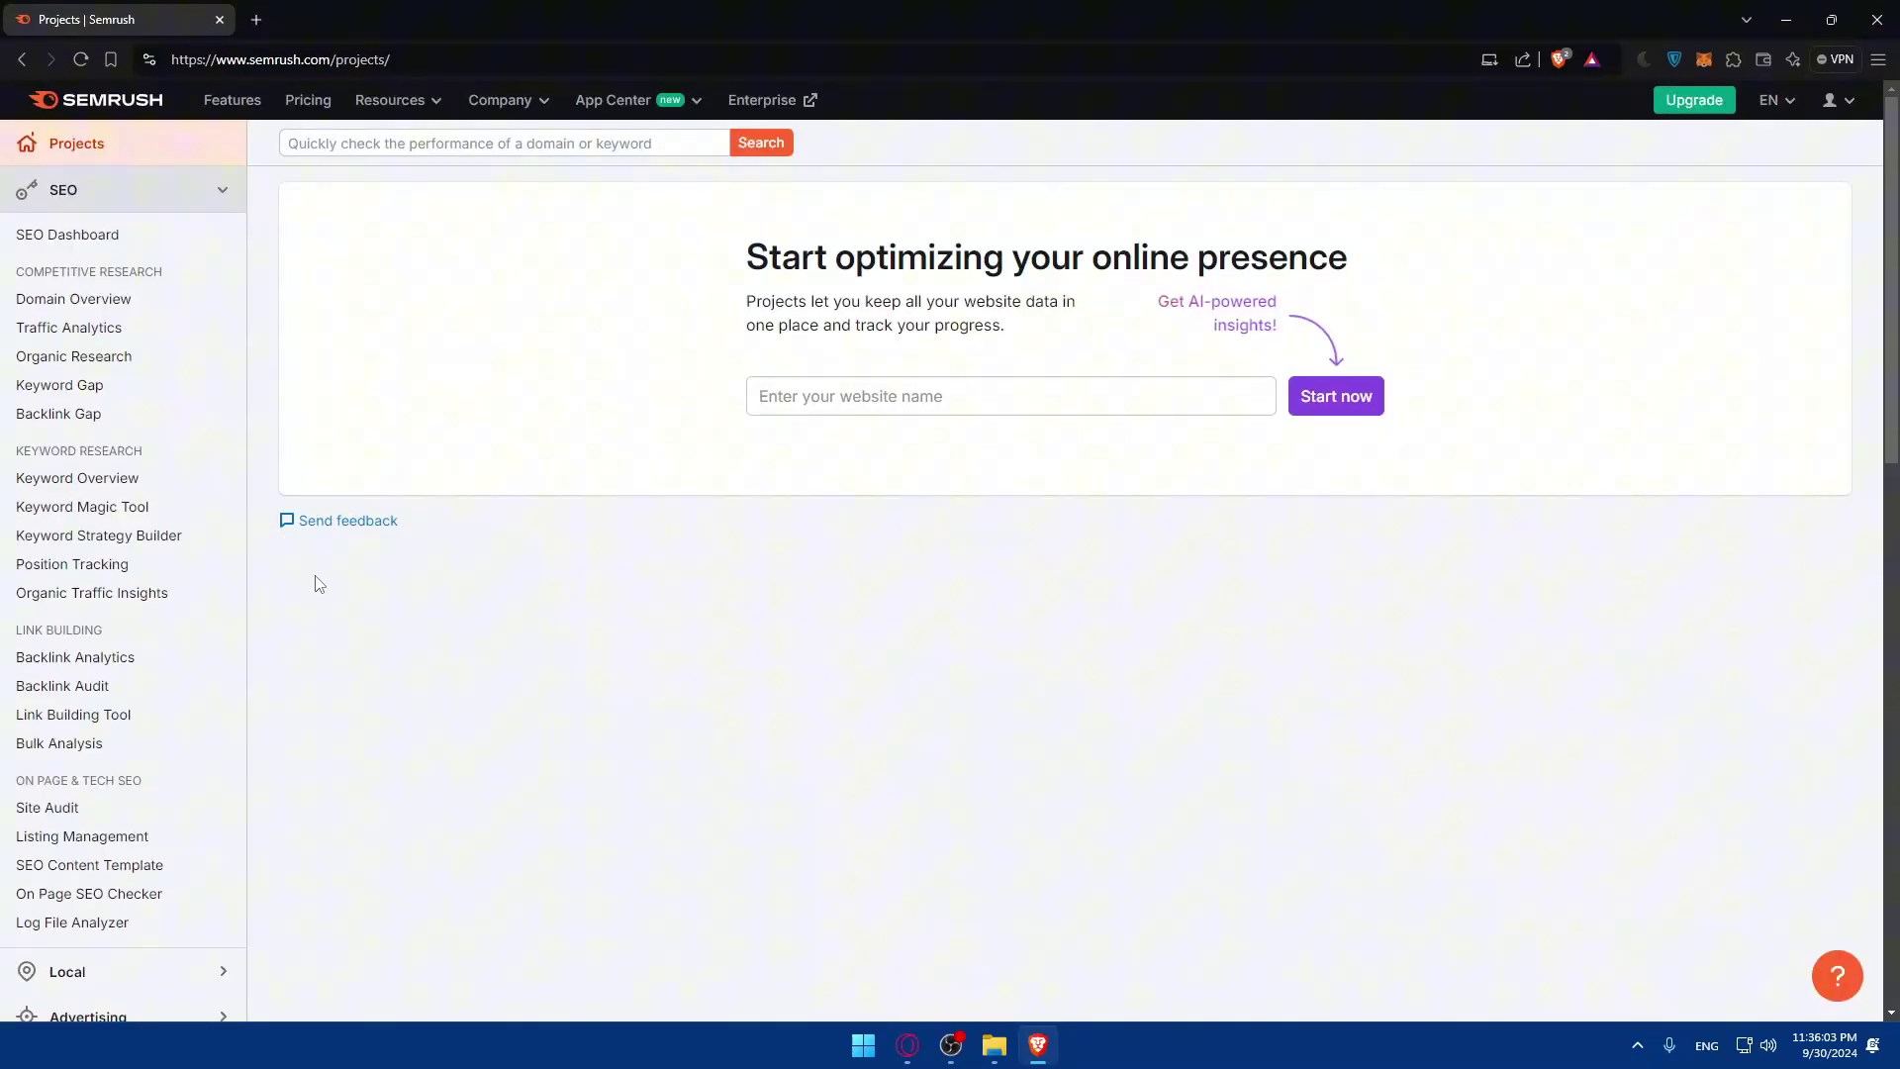
pyautogui.hotkey('alt', 'Tab')
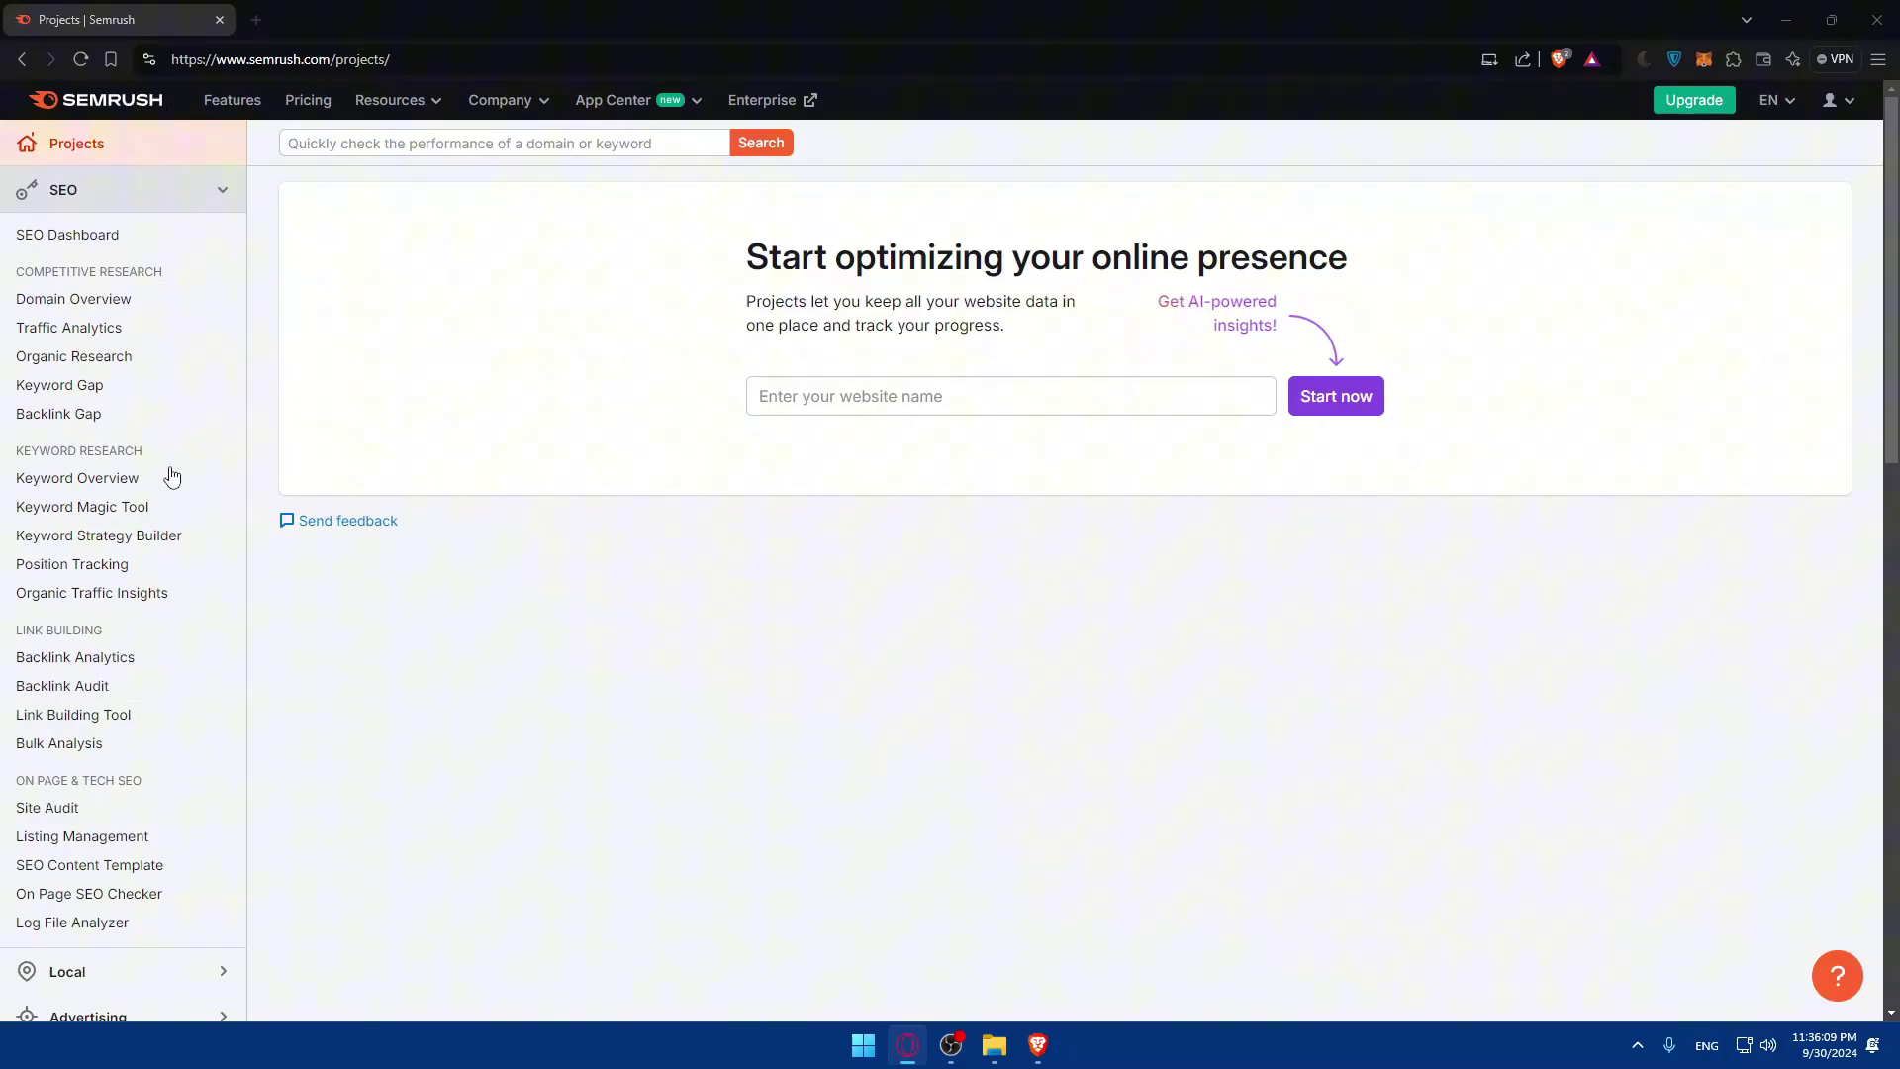
# Go to Keyword Overview under Keyword Research in the sidebar.
pyautogui.click(196, 197)
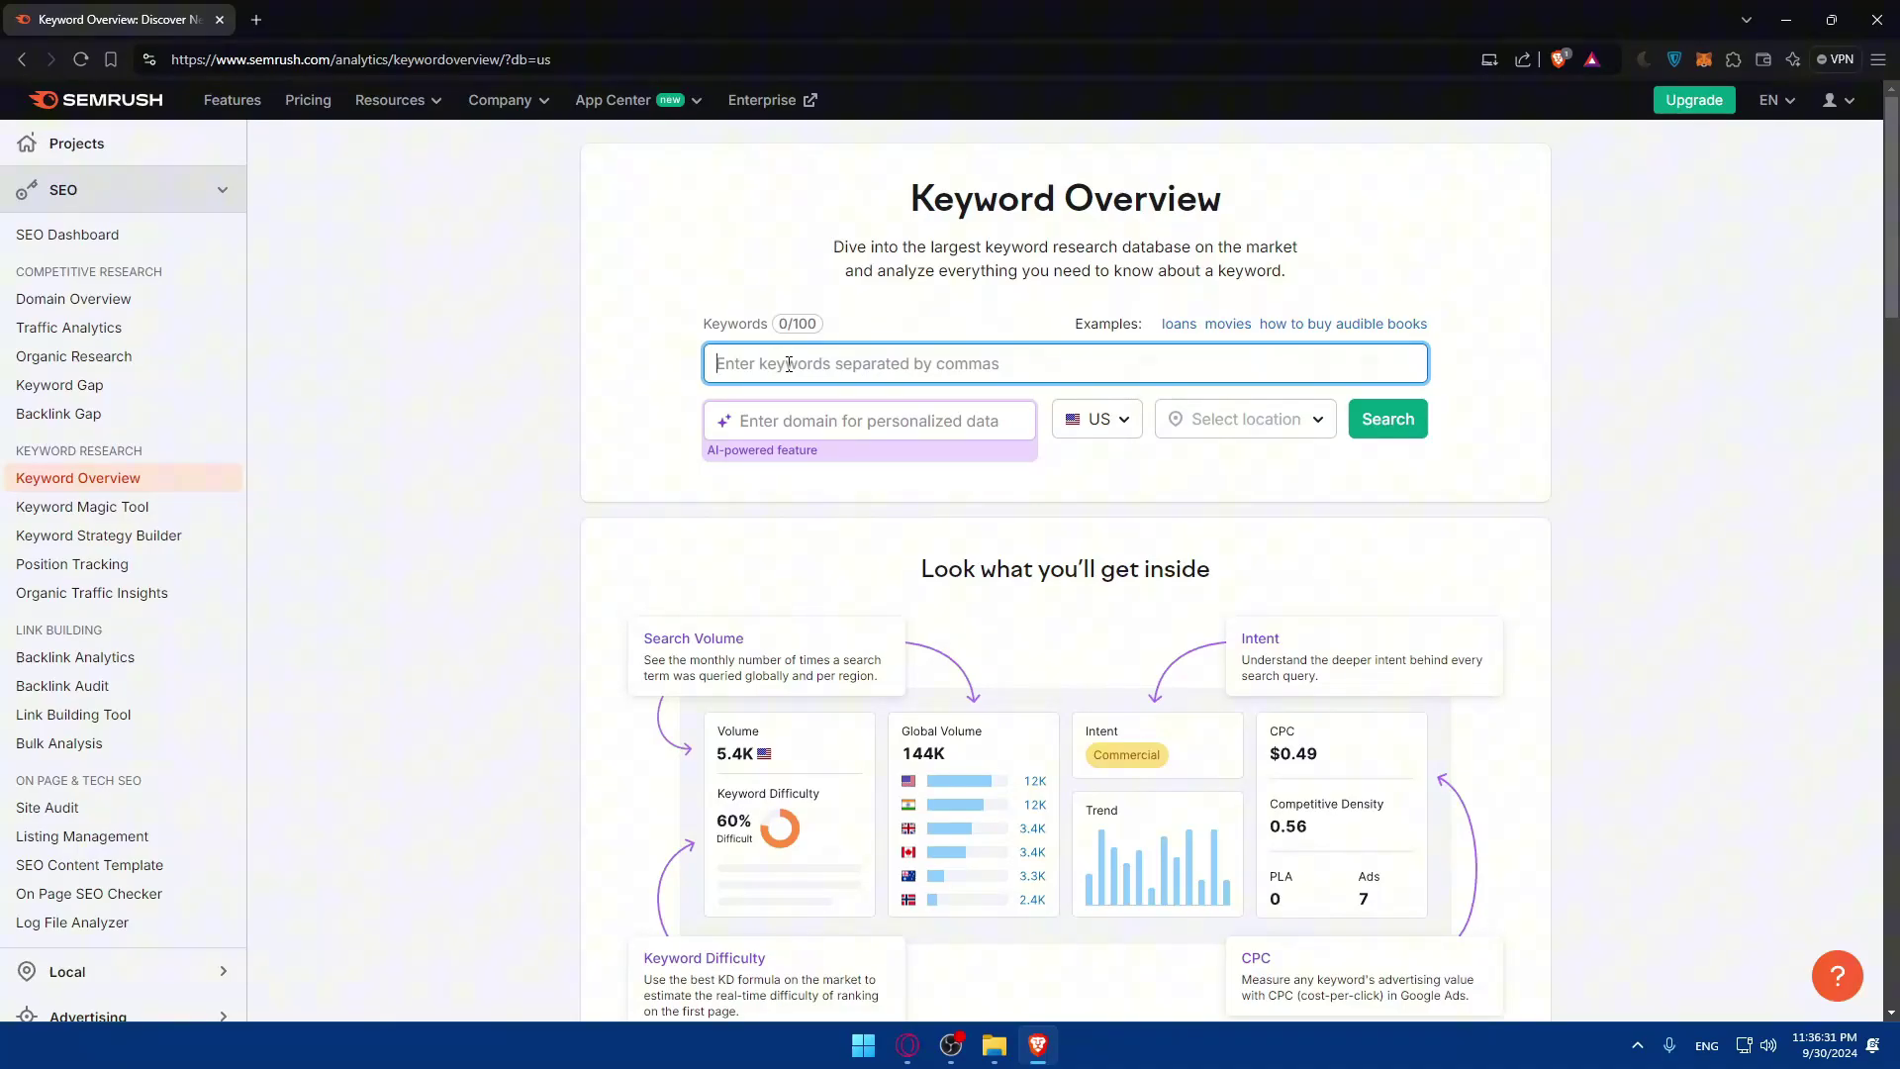
pyautogui.scroll(-3, 1088, 572)
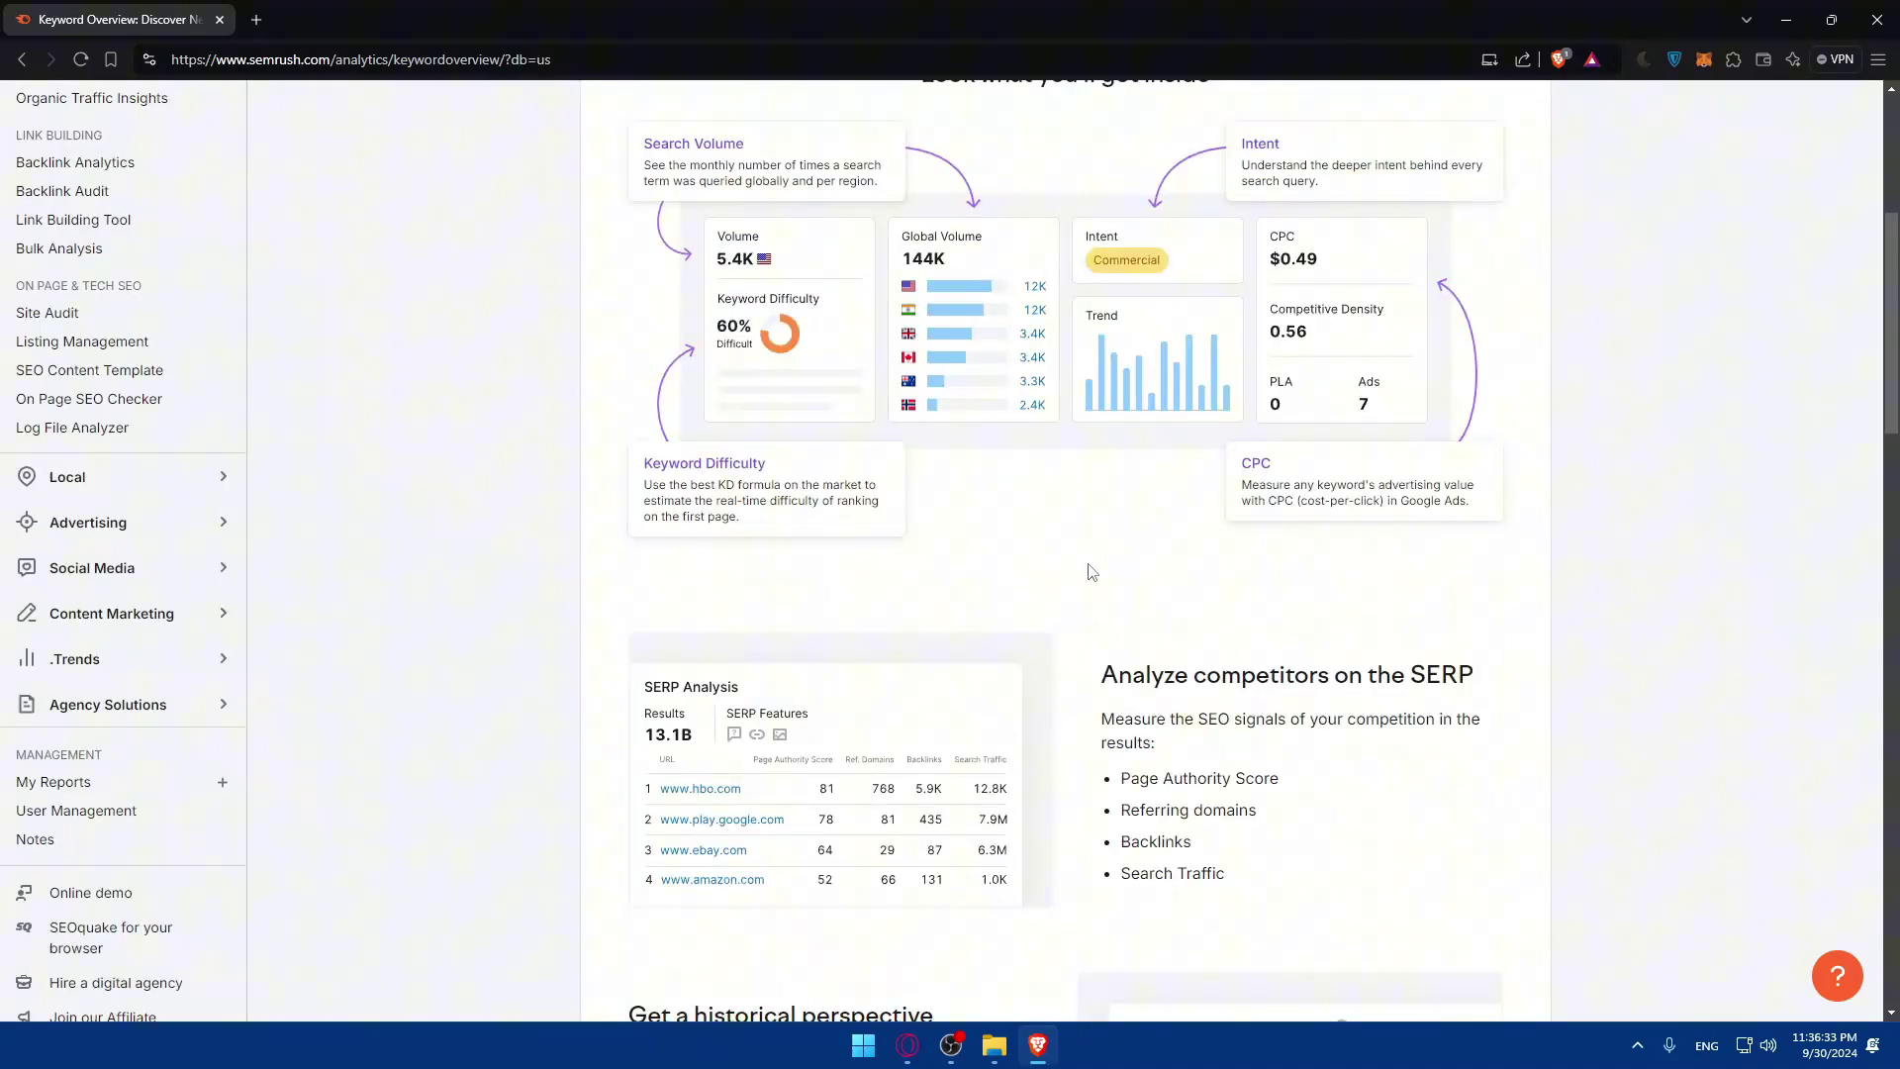
pyautogui.scroll(-1, 857, 543)
pyautogui.scroll(-1, 896, 503)
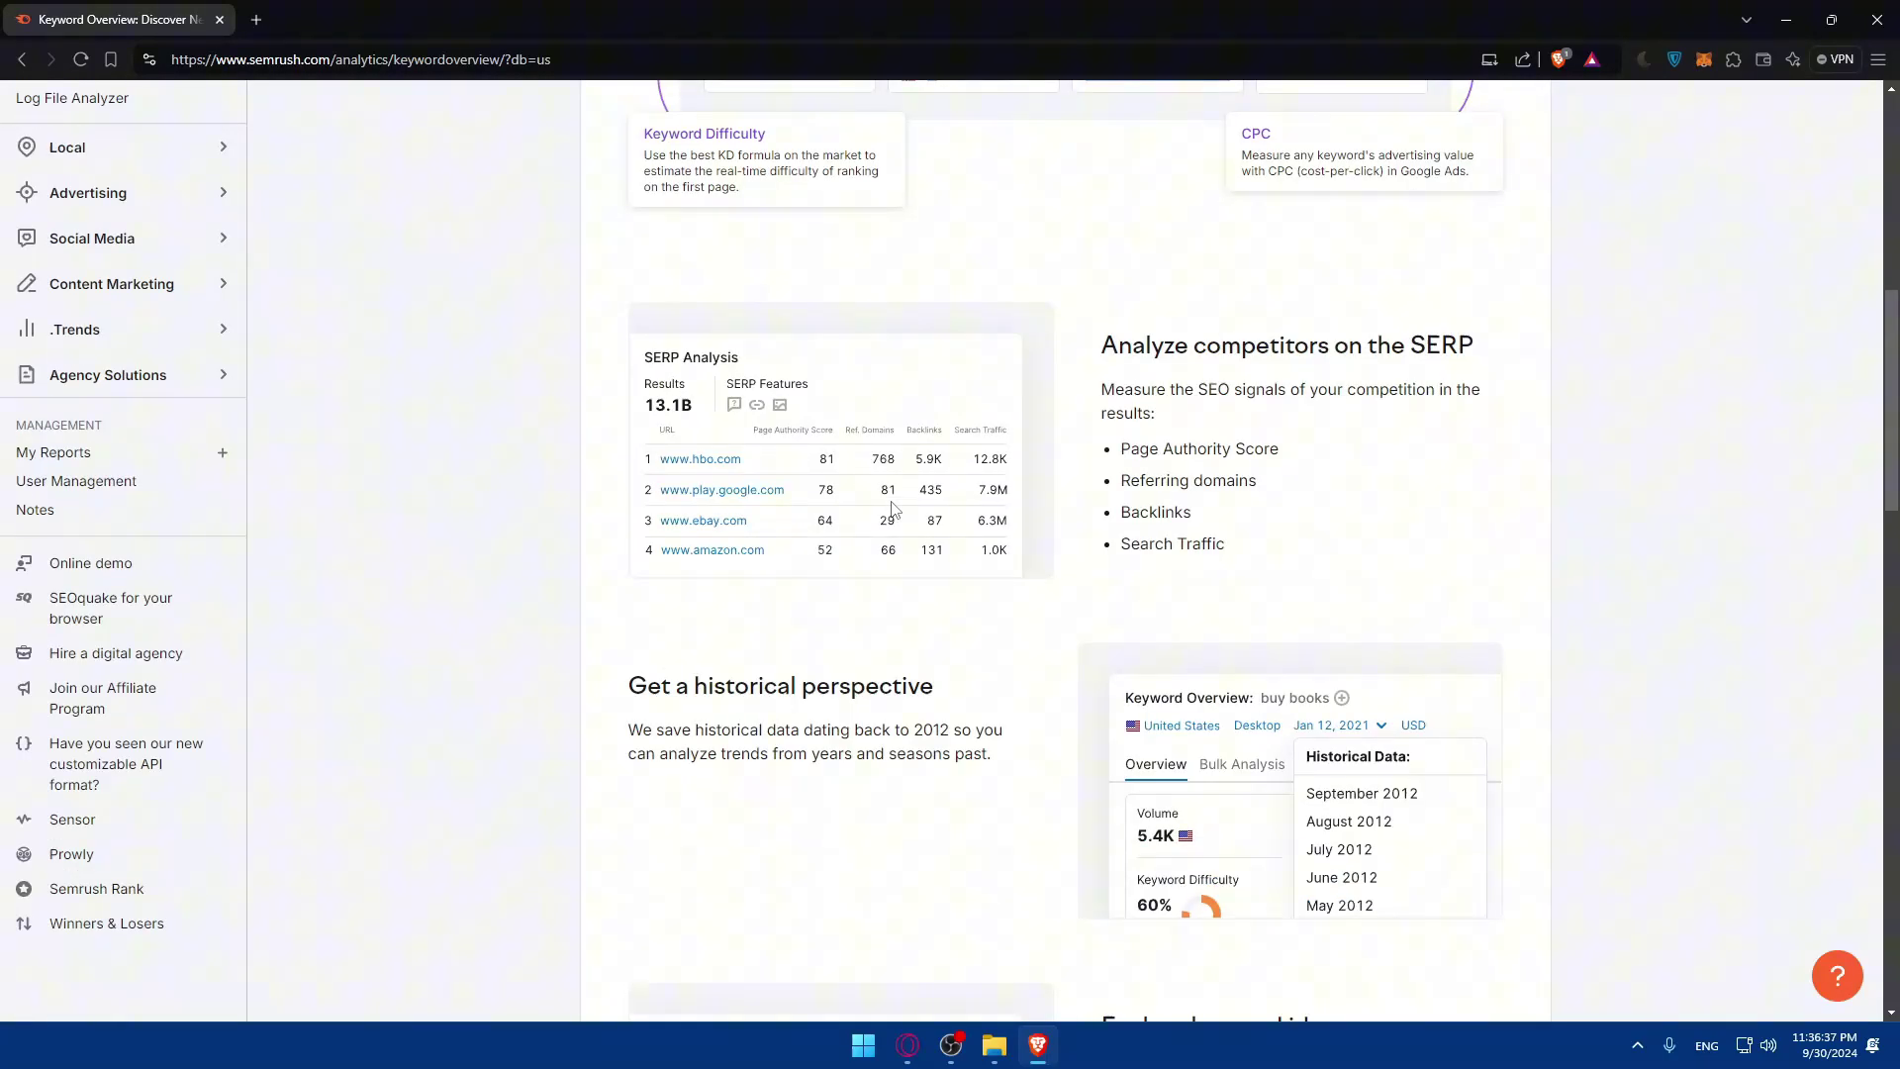
pyautogui.scroll(5, 892, 509)
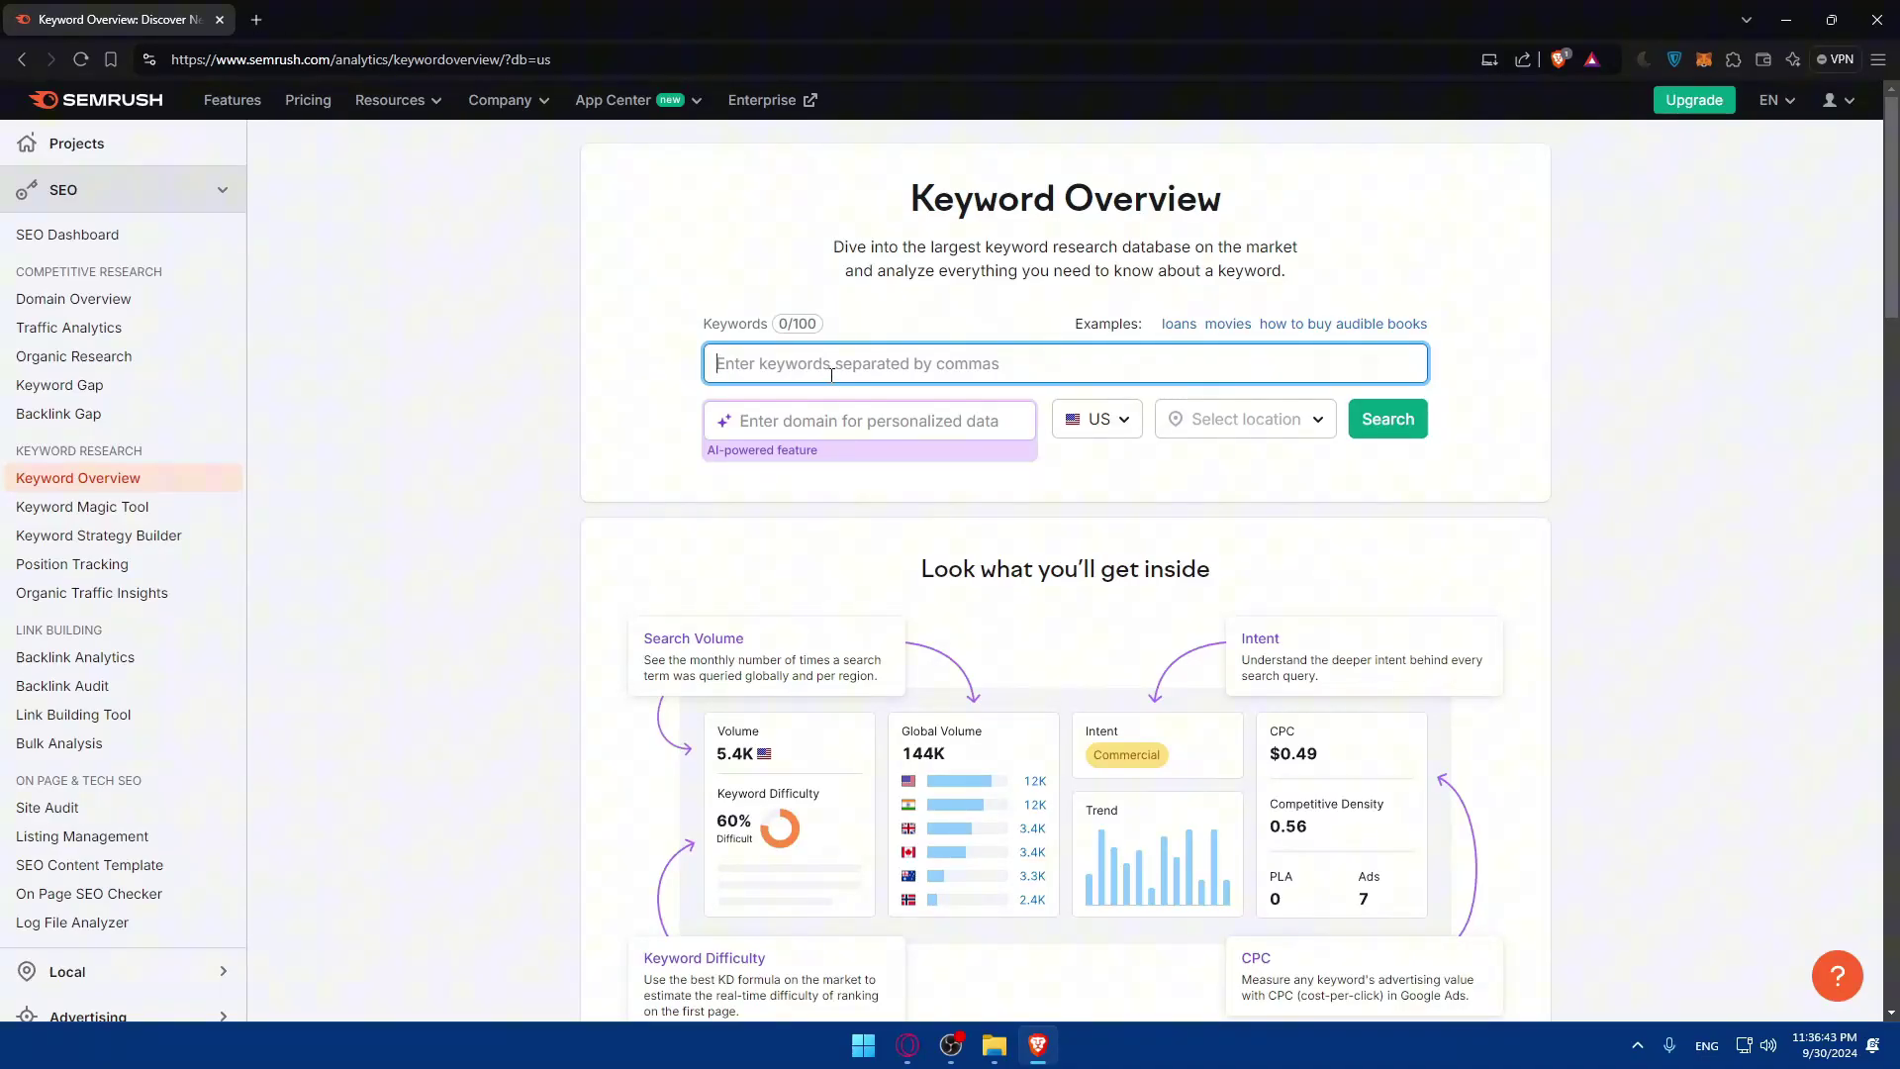
pyautogui.write('recipe')
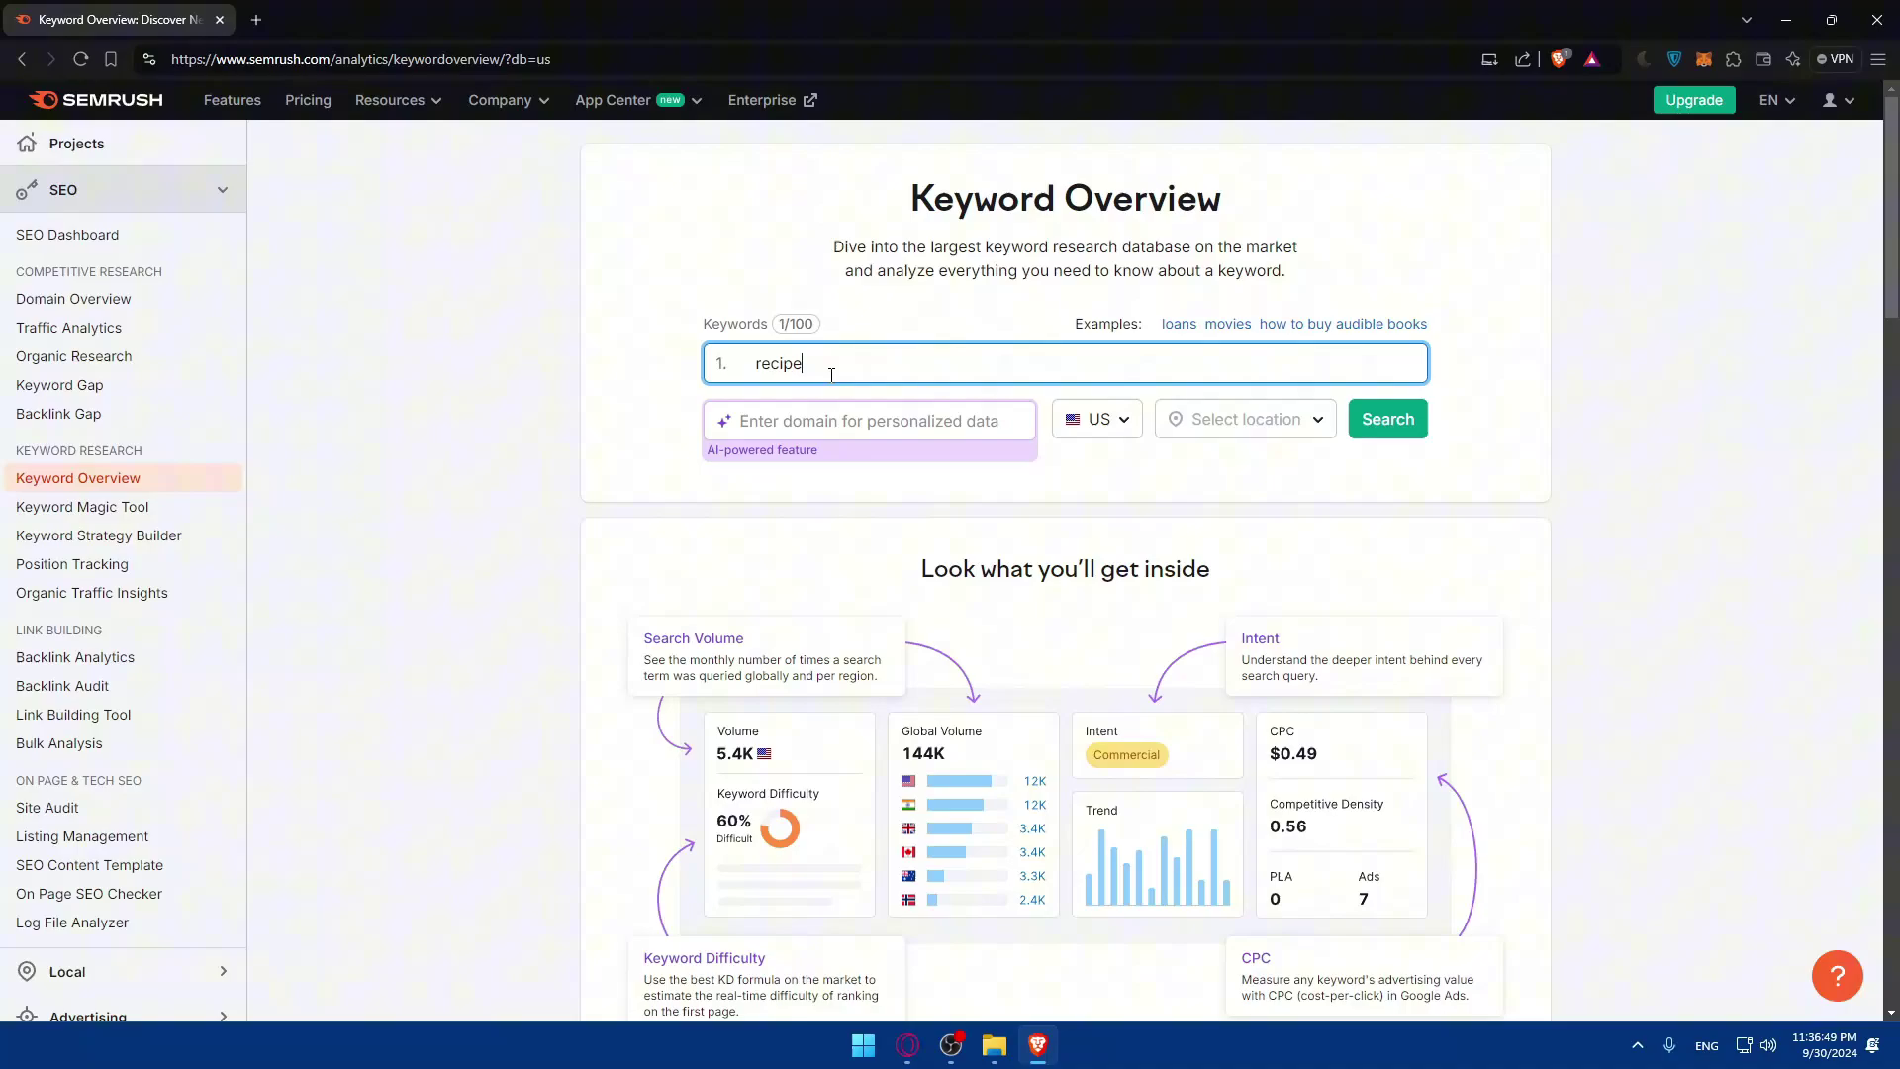
# Enter keywords 'recipe' and 'degital markting startiges', deleting a gibberish line and an extra blank line.
pyautogui.press('Return')
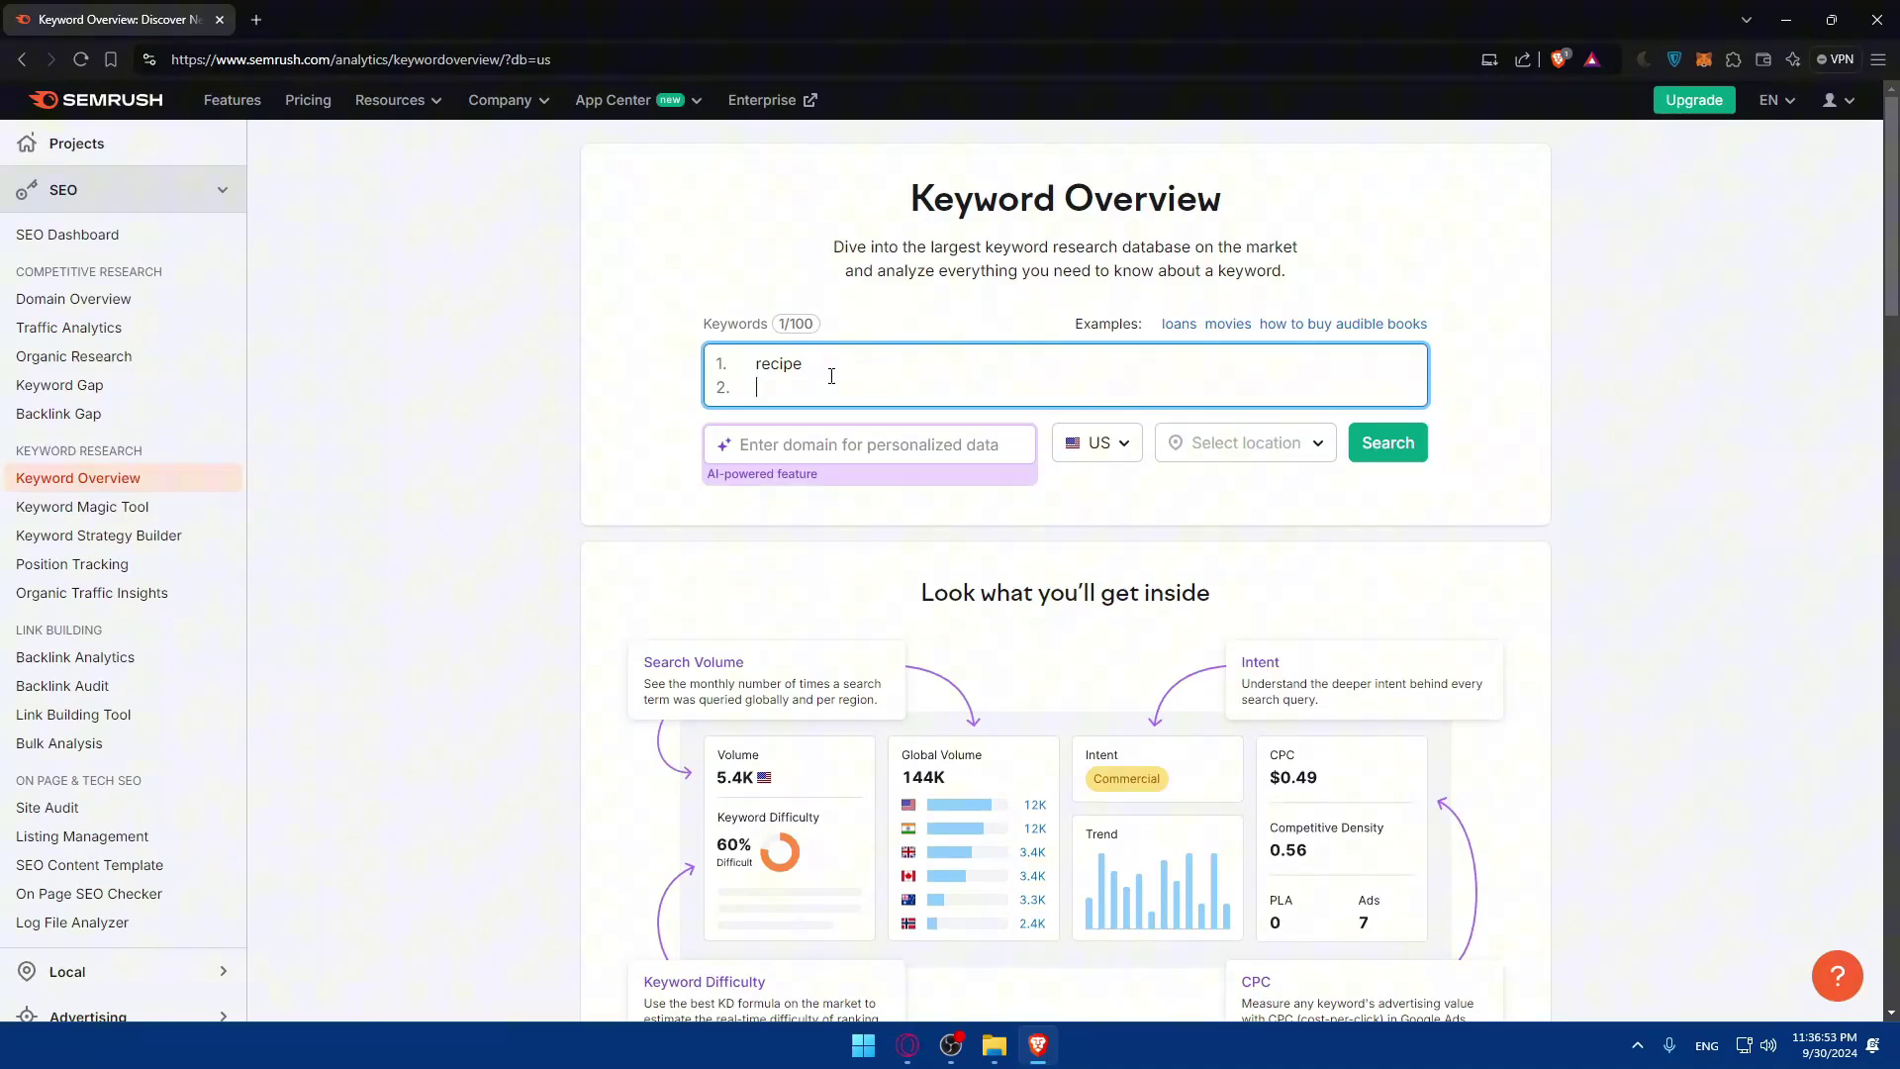
pyautogui.write('sdiubf s')
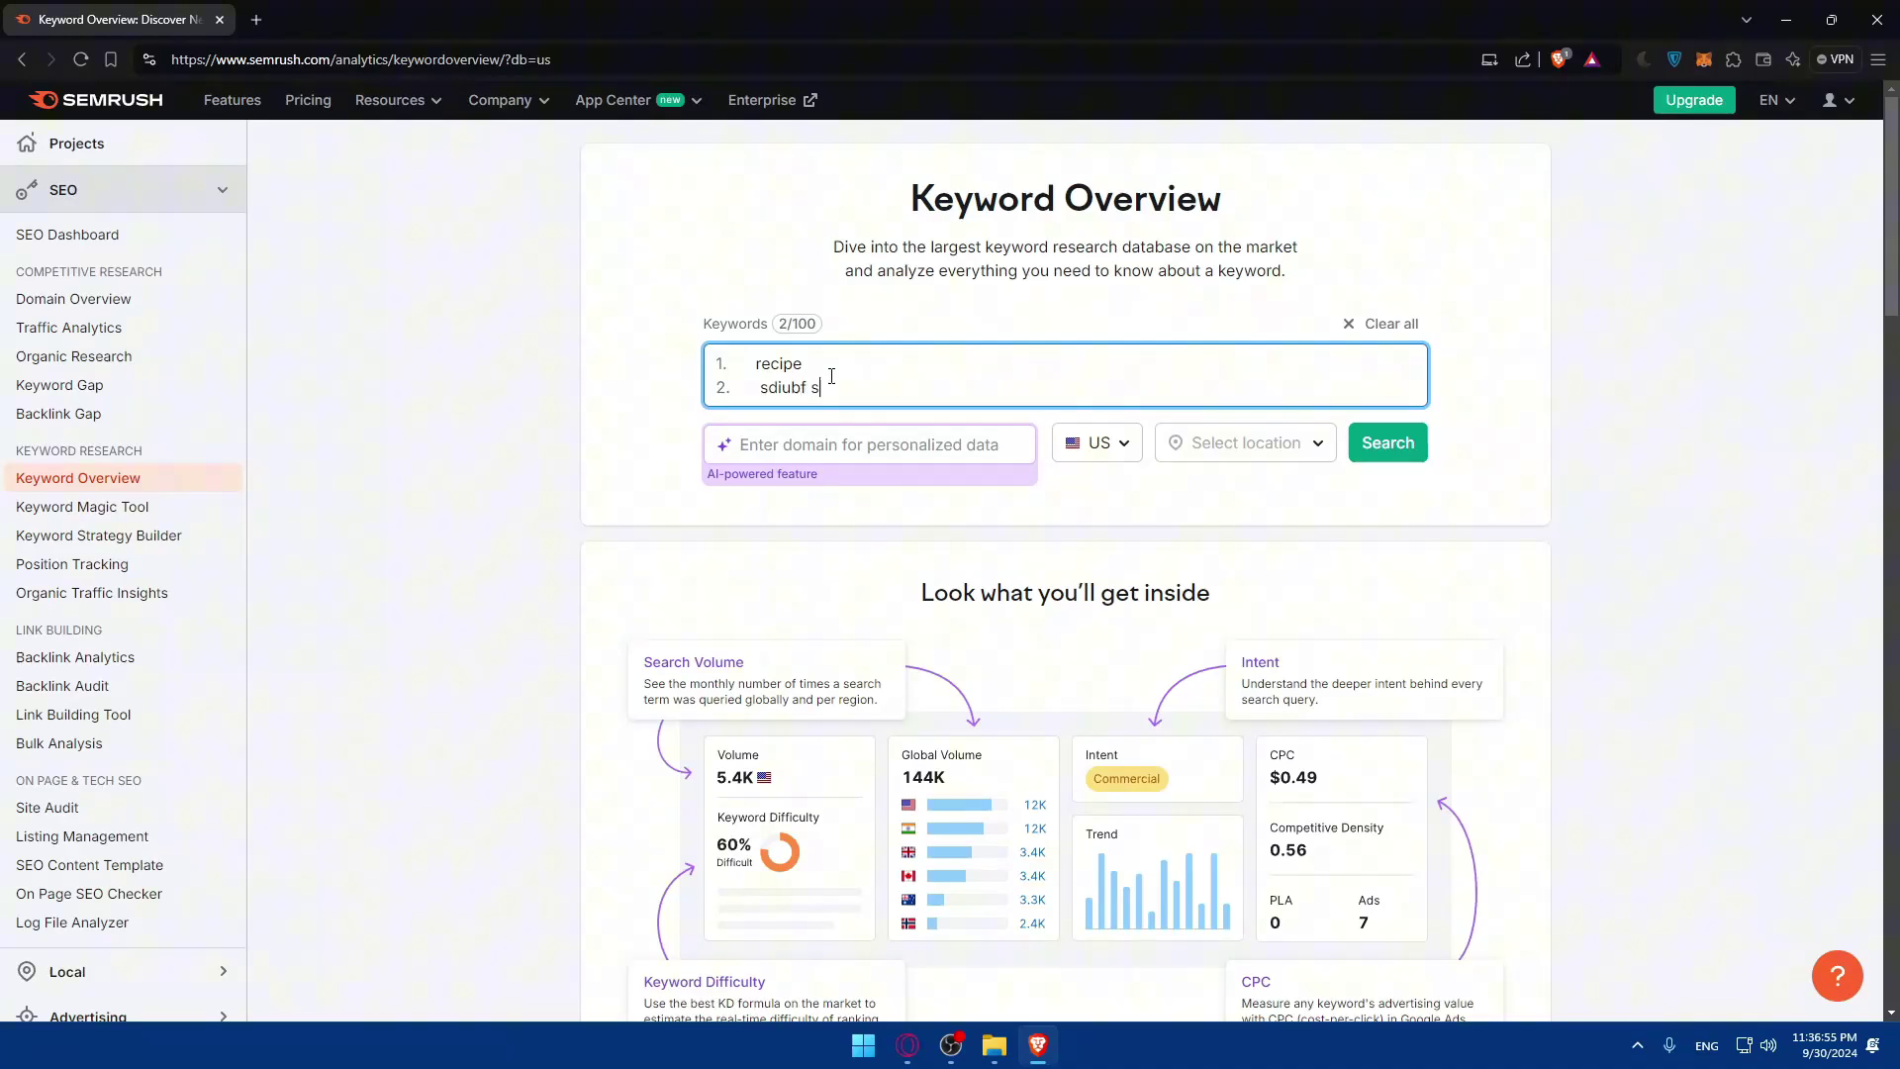
pyautogui.write('duyhvf sduyfg sdfv sdfhvjsdf')
pyautogui.moveTo(778, 329); pyautogui.dragTo(804, 325)
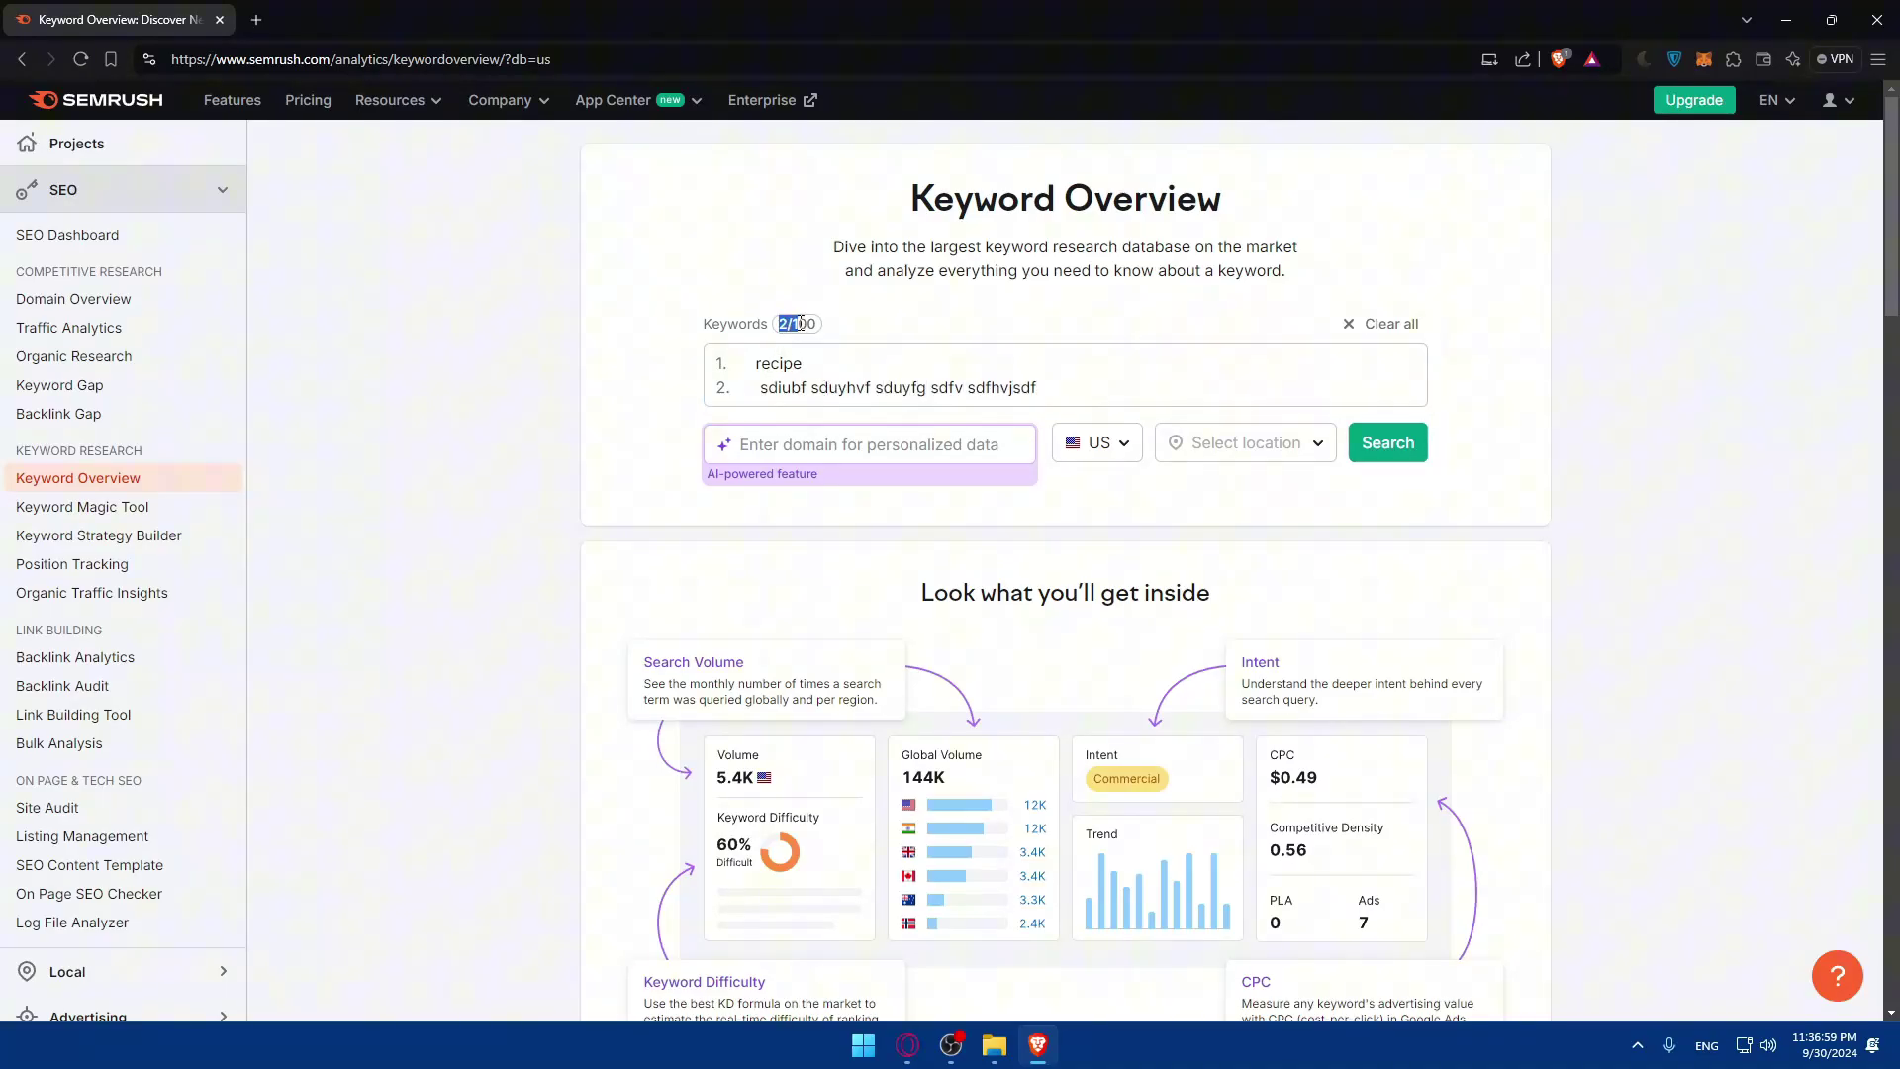
pyautogui.moveTo(1028, 384); pyautogui.dragTo(762, 394)
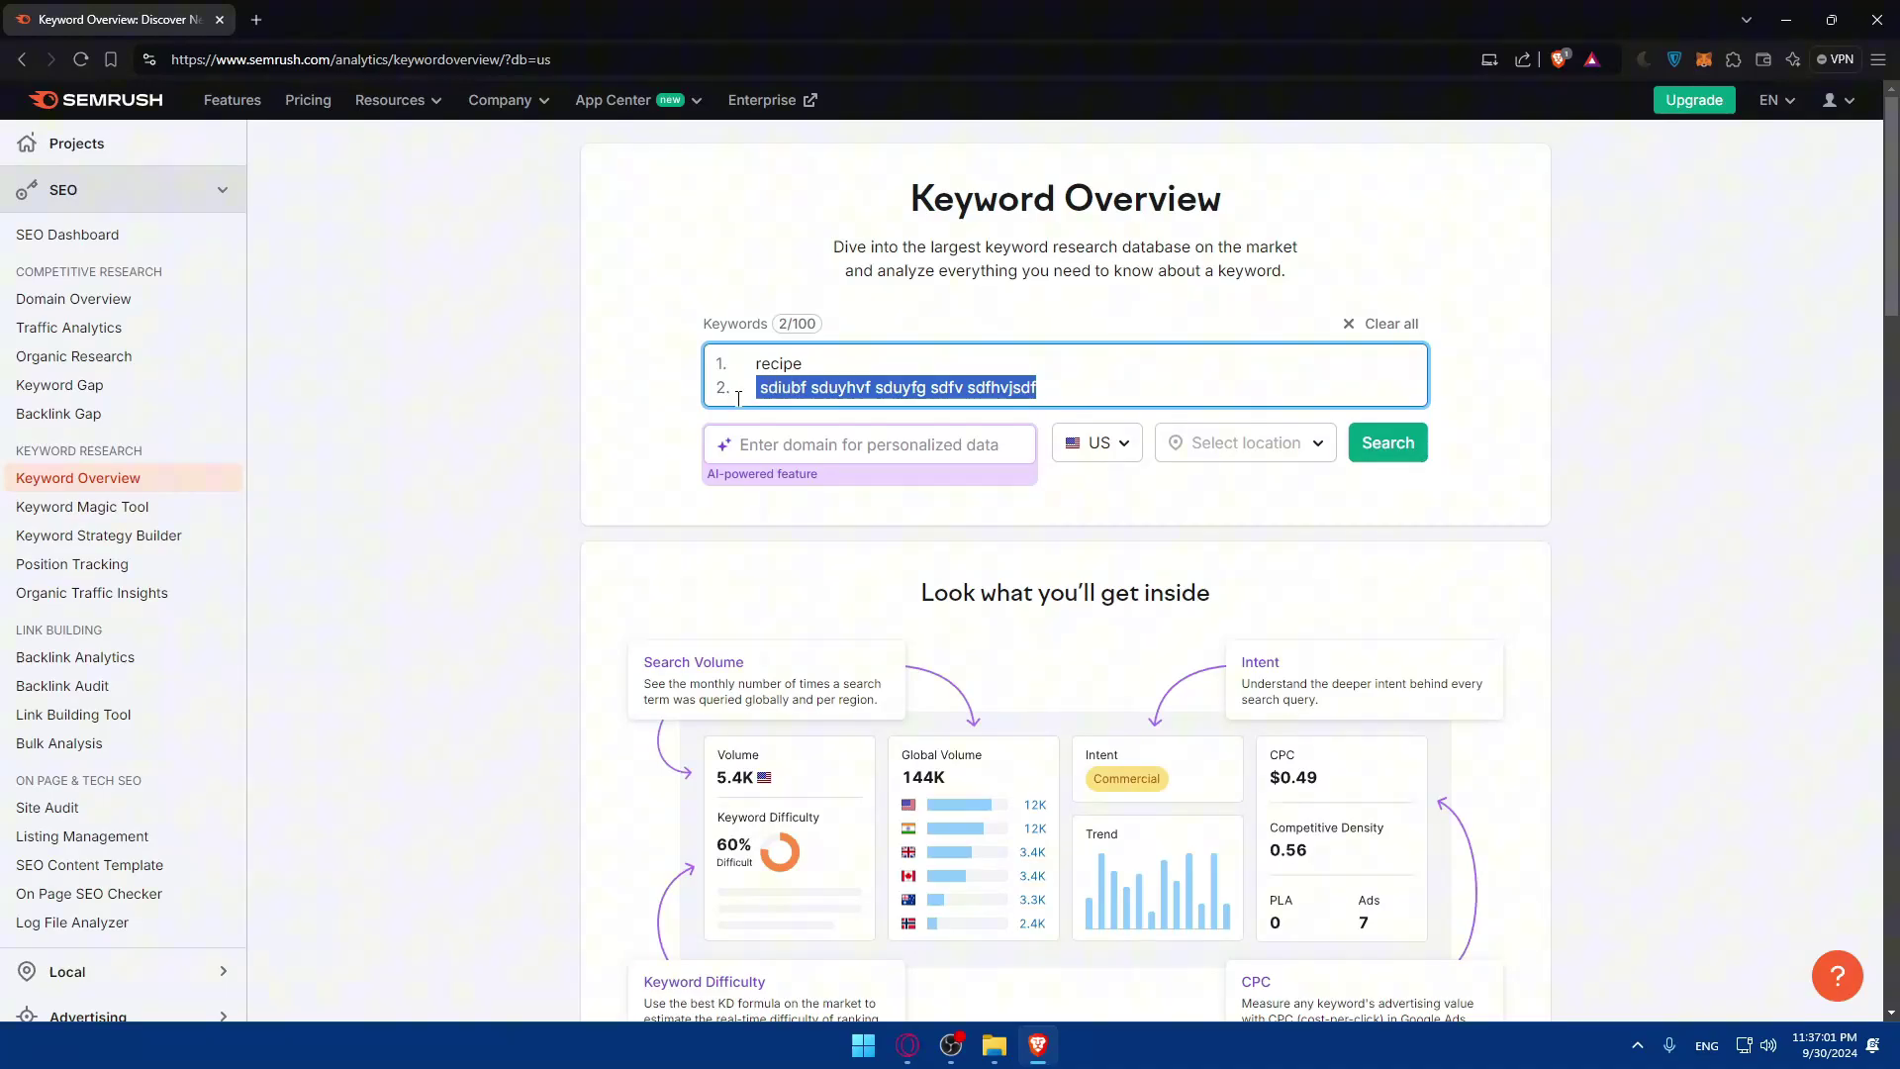
pyautogui.press('BackSpace')
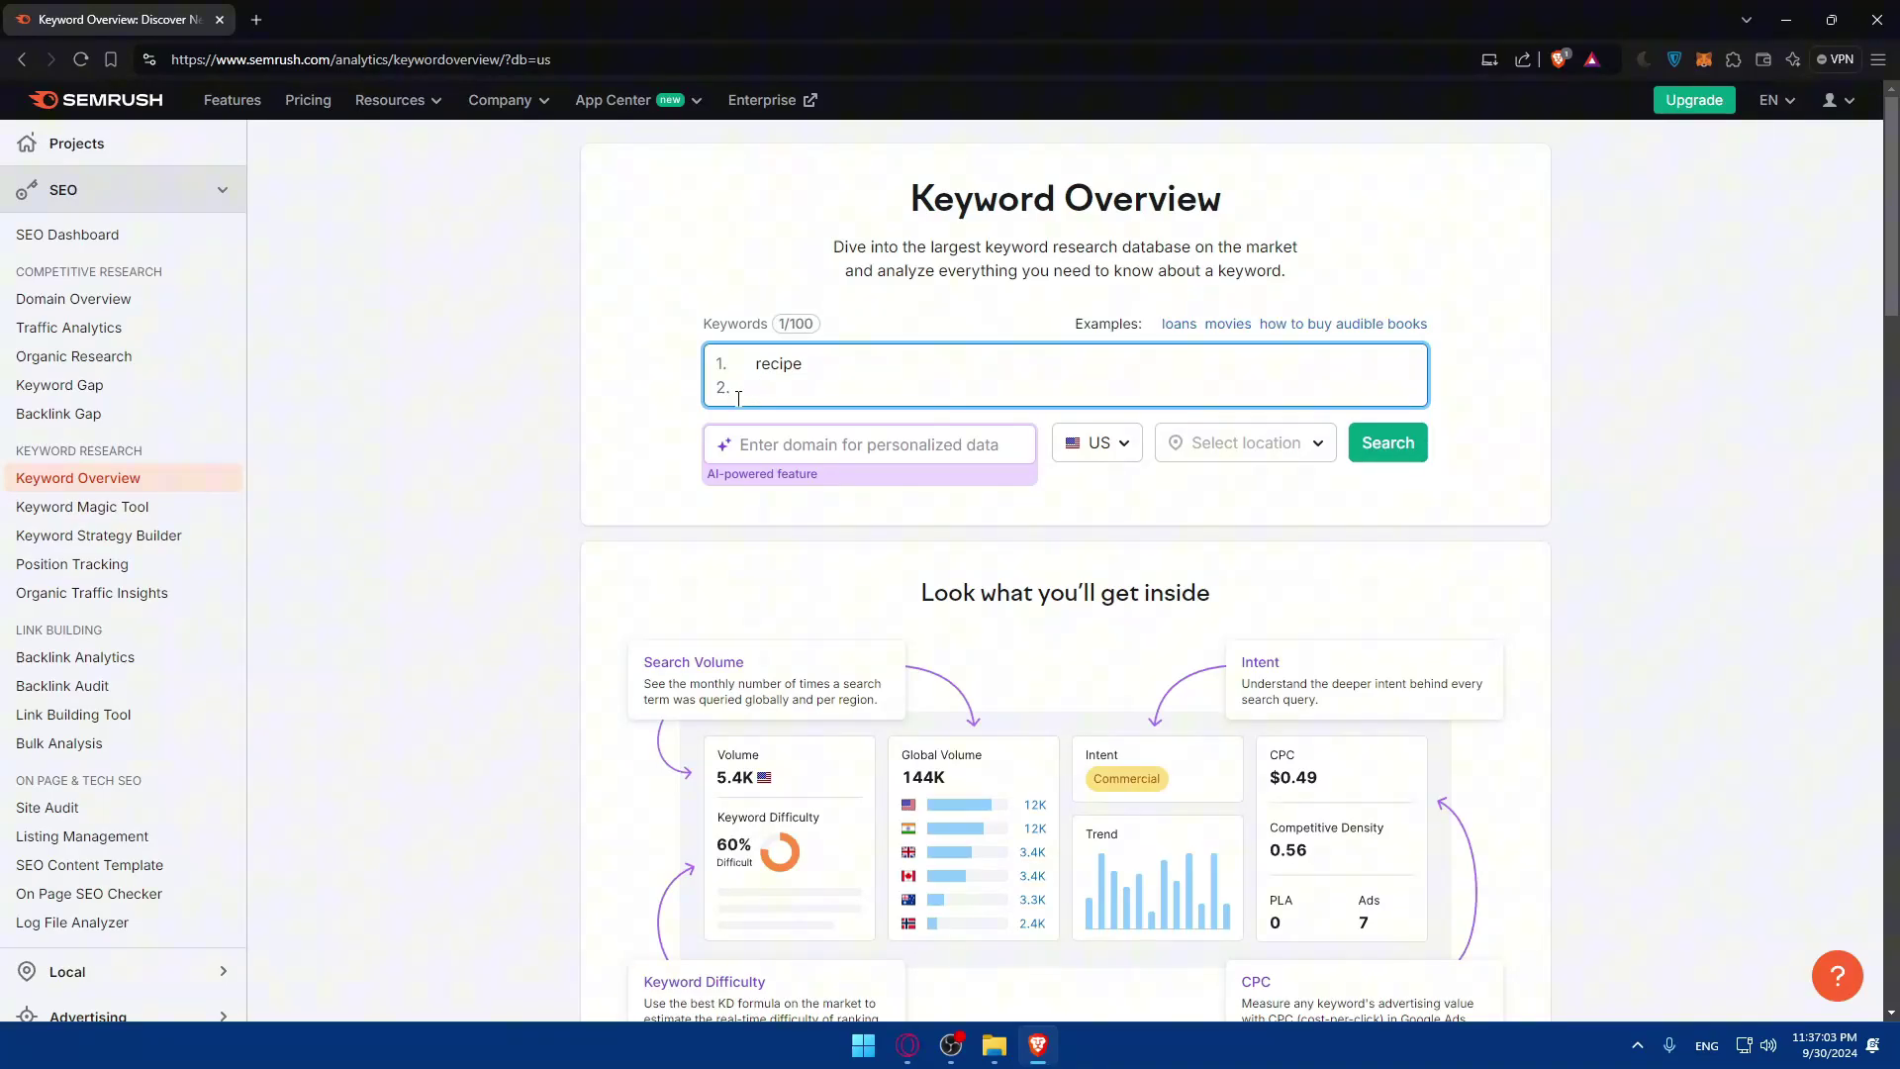
pyautogui.write('degital markting startiges')
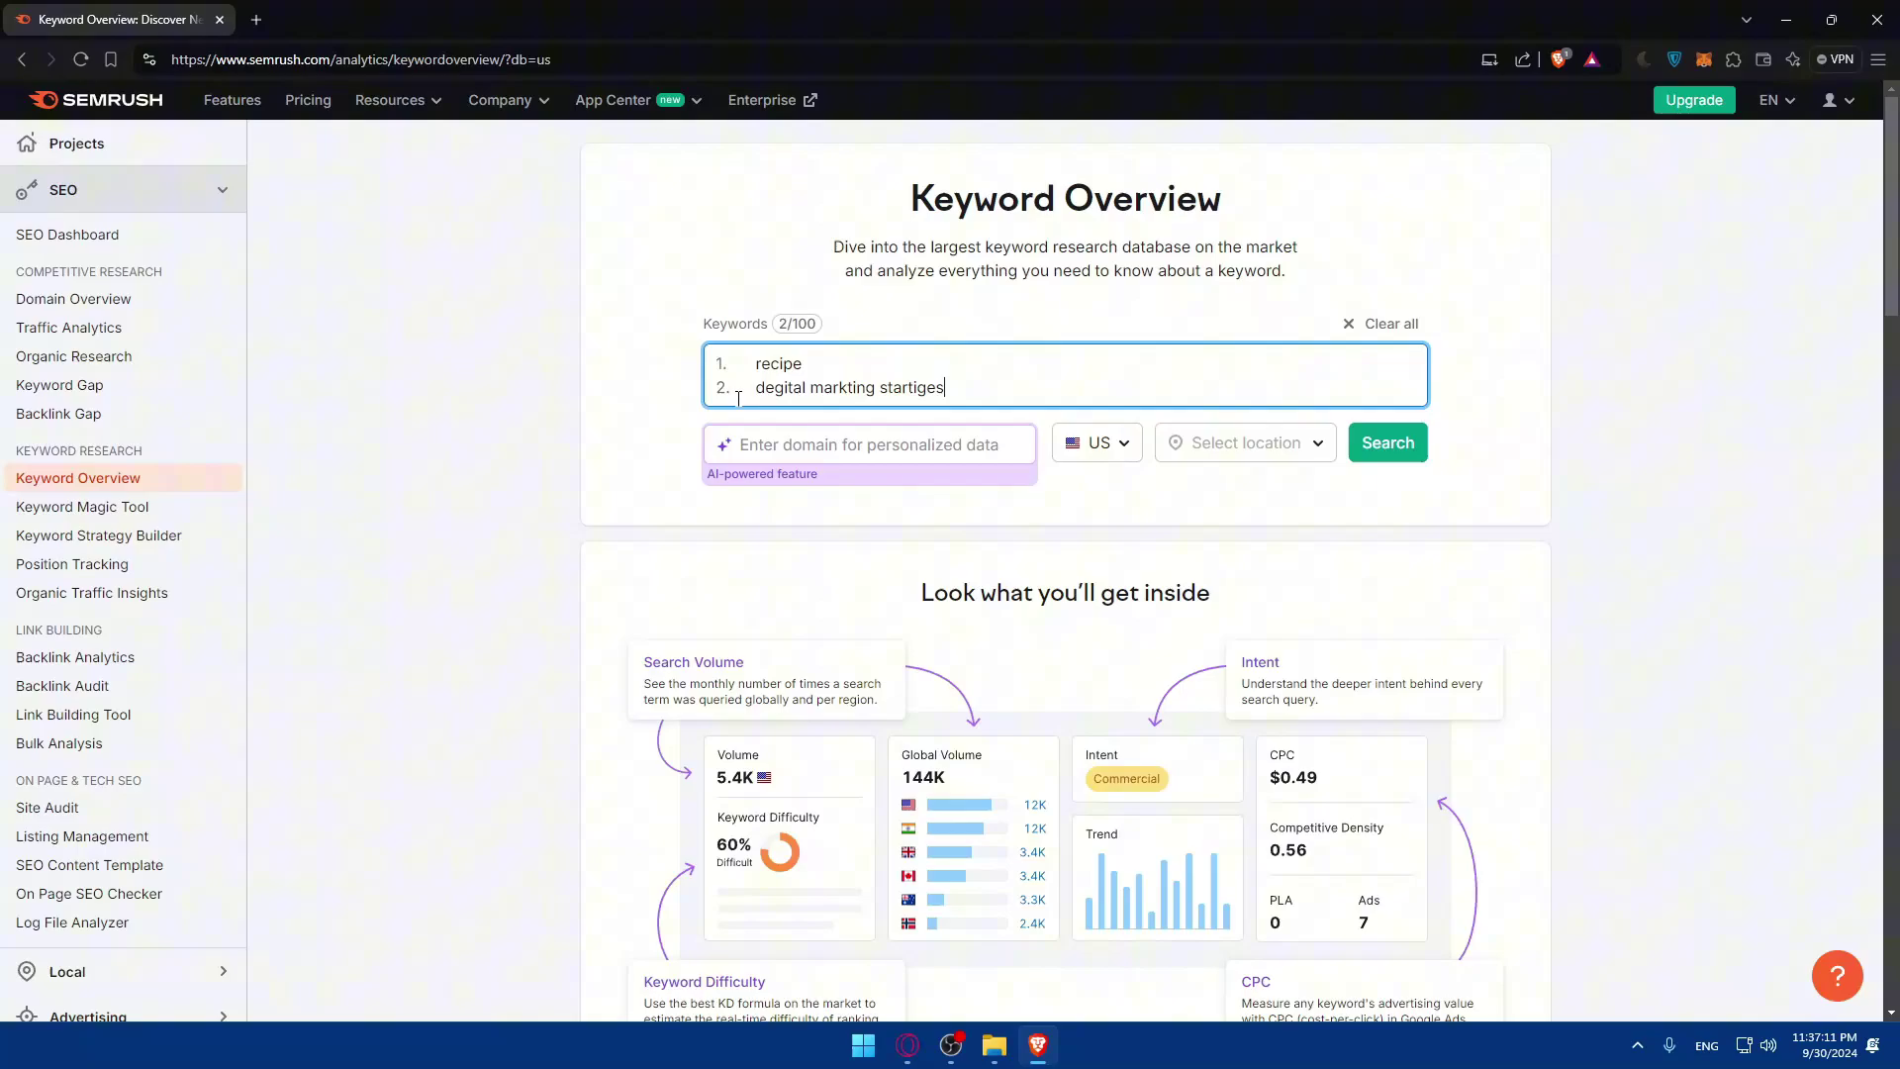
pyautogui.press('Return')
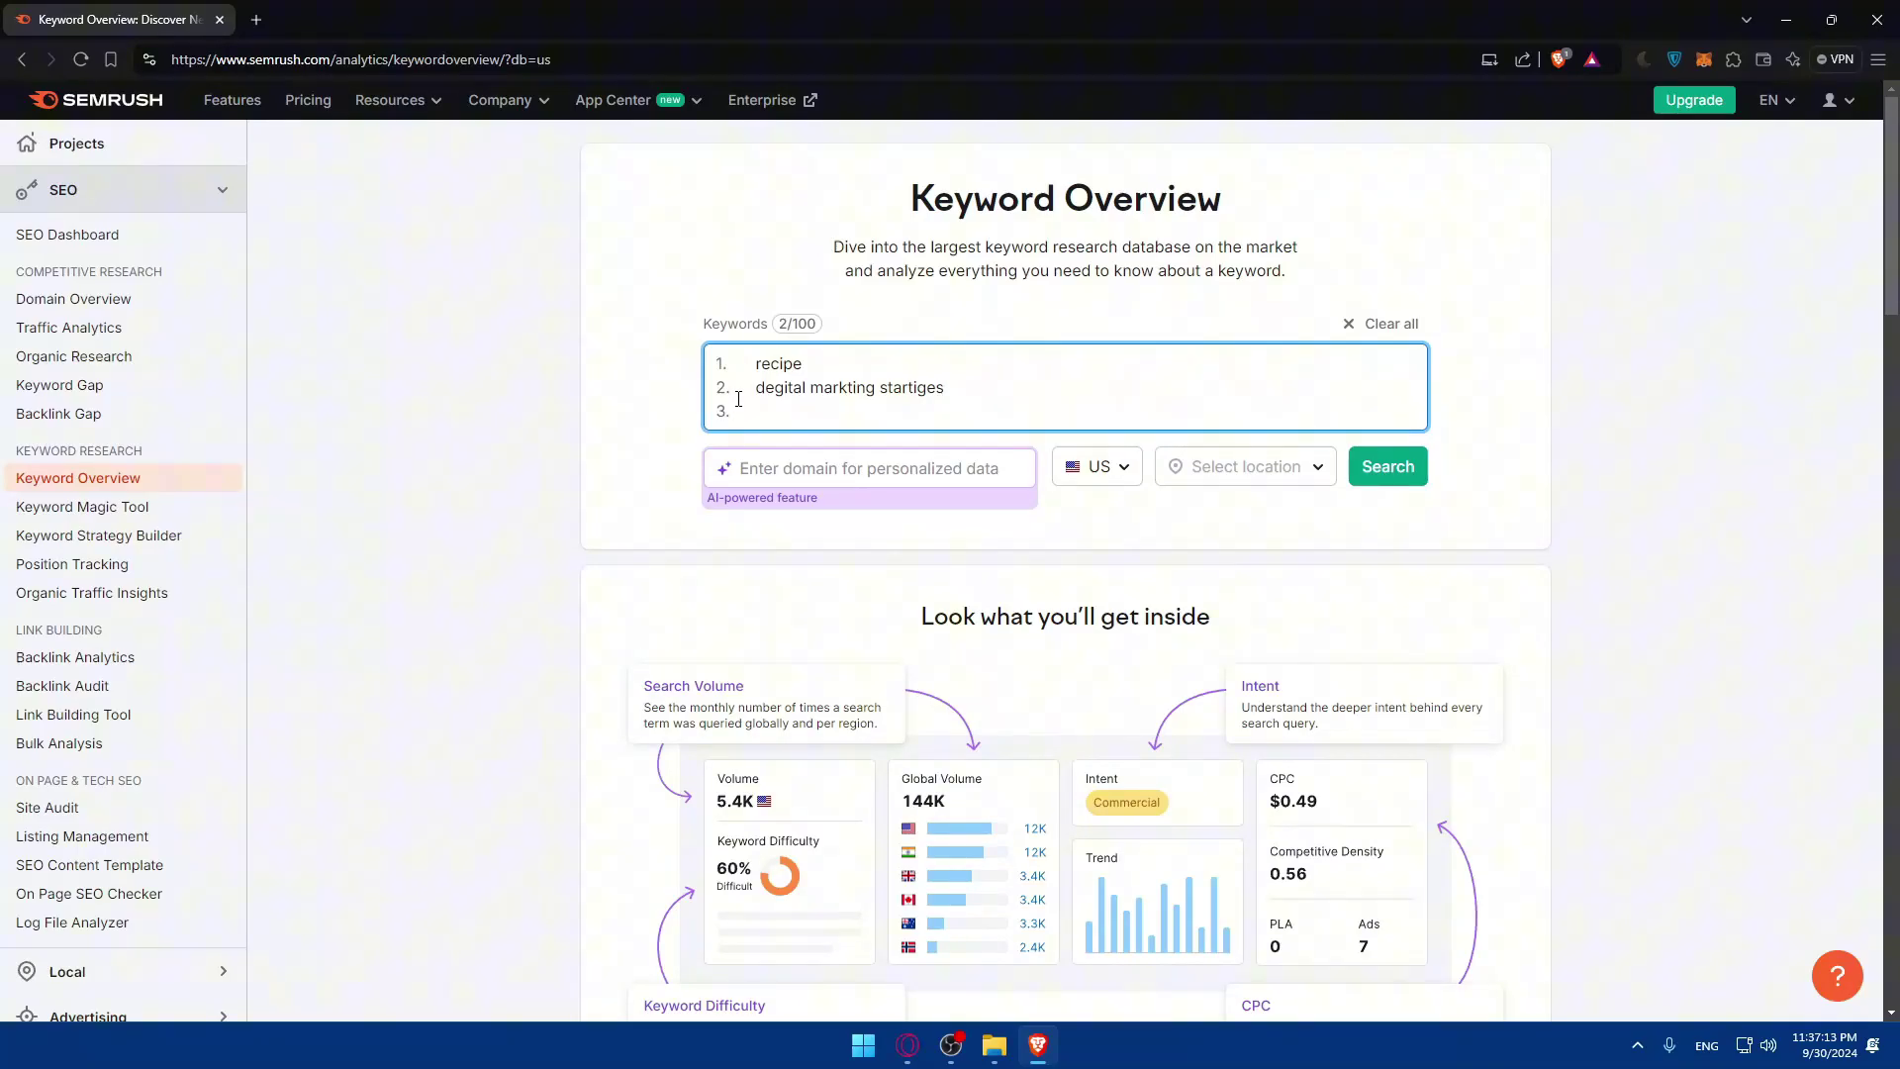
pyautogui.write('fsdo')
pyautogui.press('BackSpace')
pyautogui.press('BackSpace')
pyautogui.press('BackSpace')
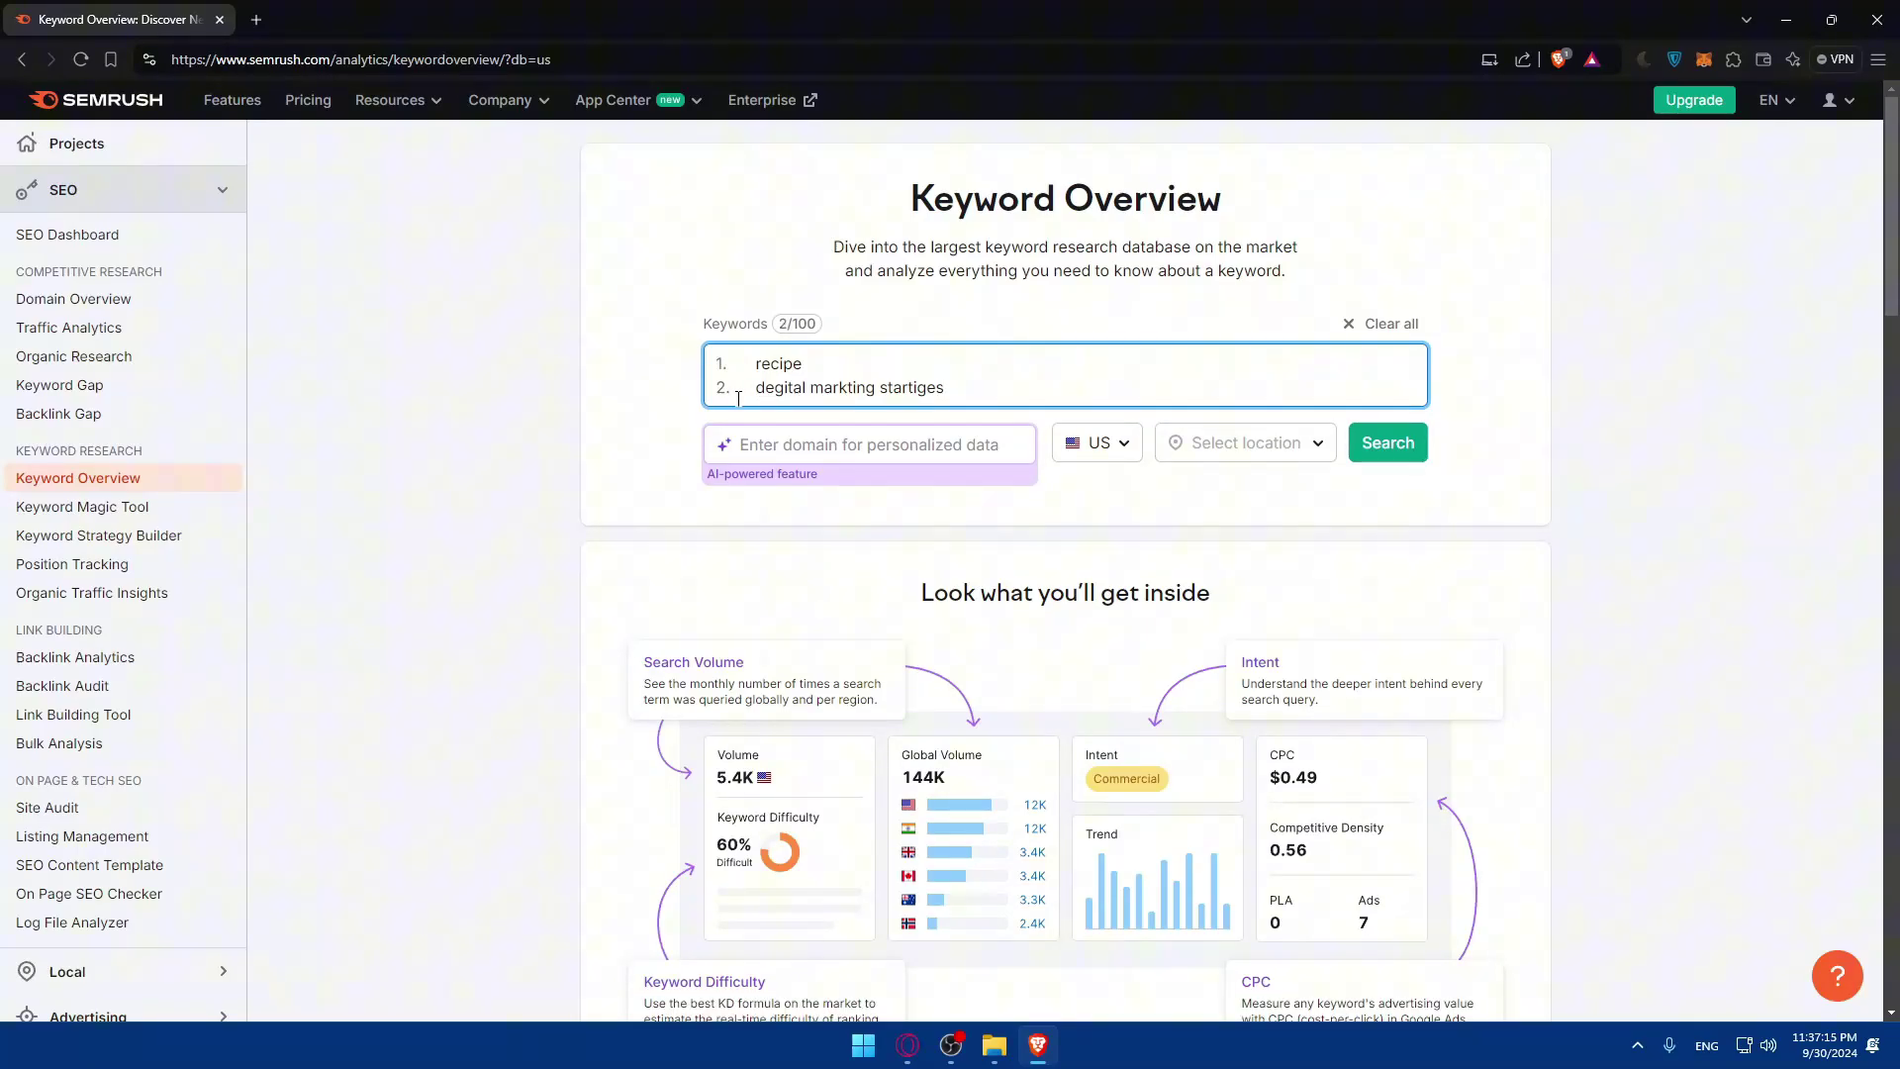
# Browse the country and location lists, leaving the United States database unchanged.
pyautogui.click(1099, 443)
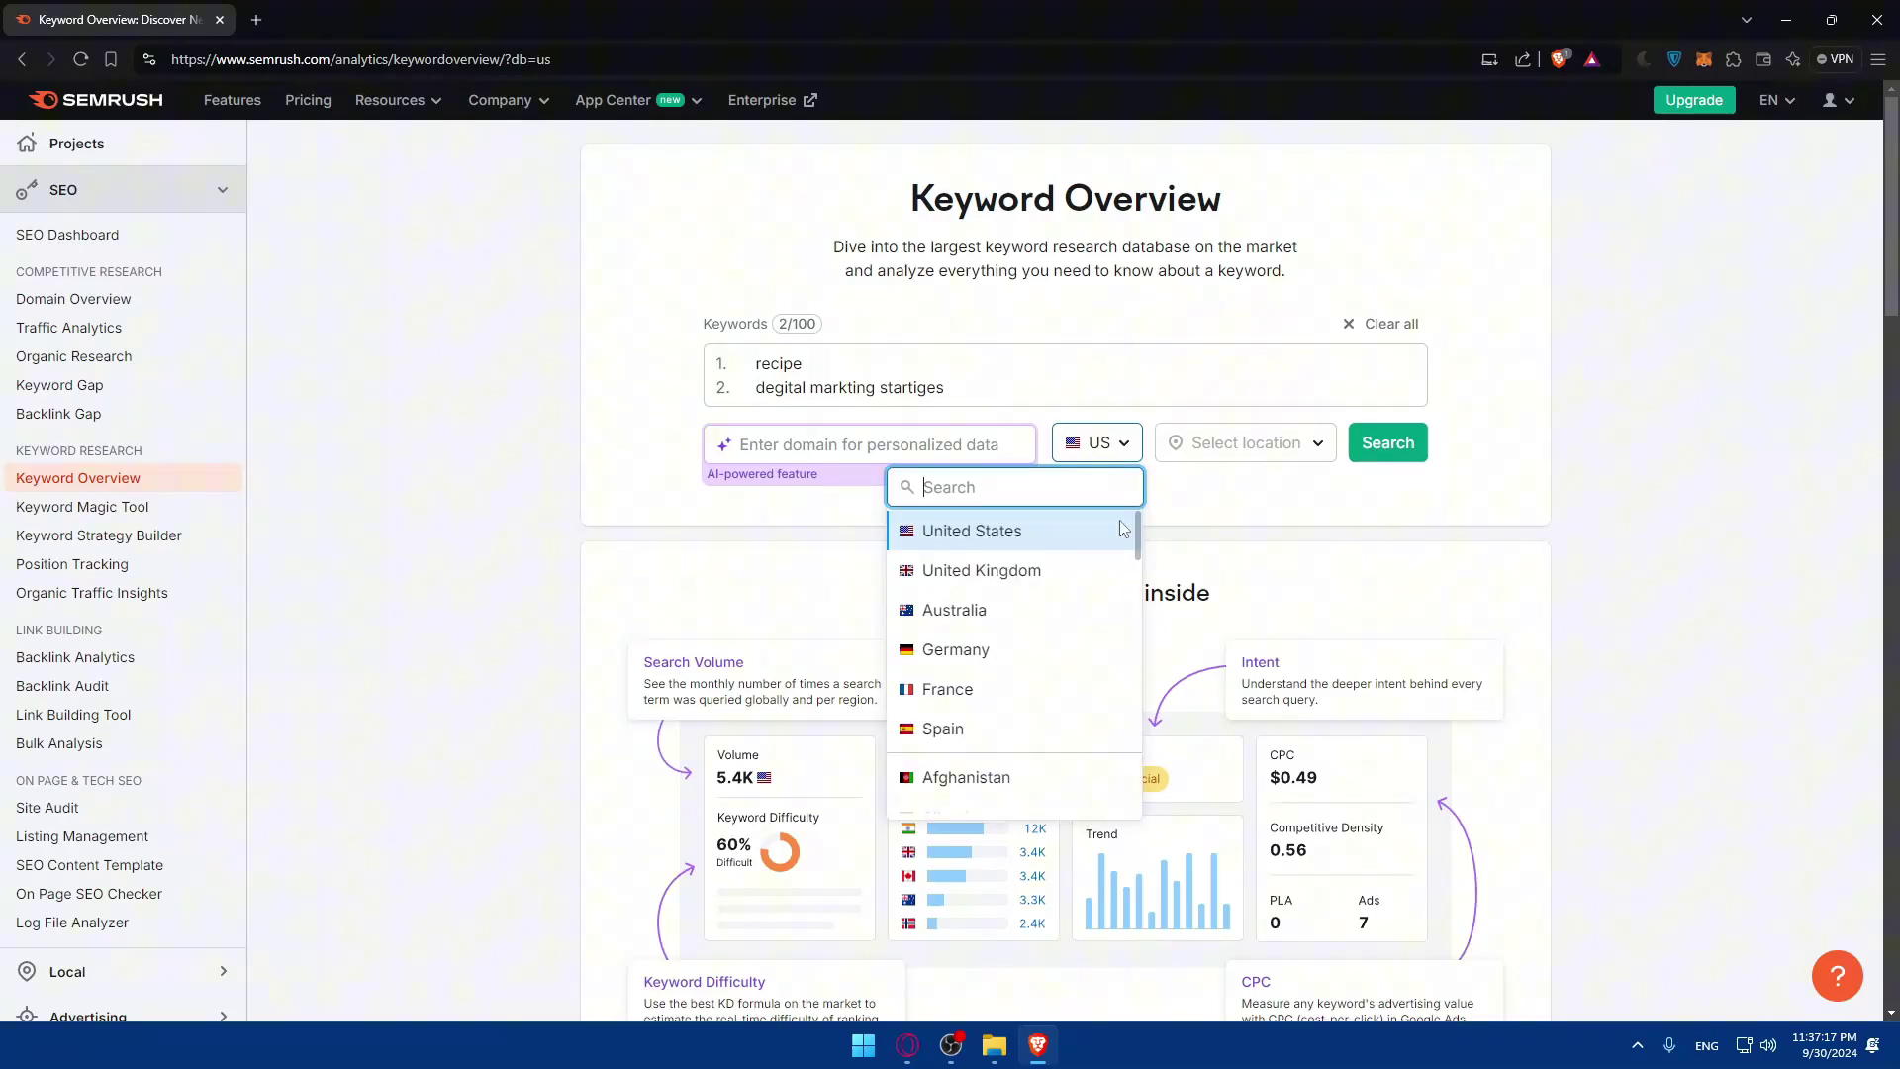
pyautogui.scroll(-5, 950, 599)
pyautogui.scroll(-5, 949, 598)
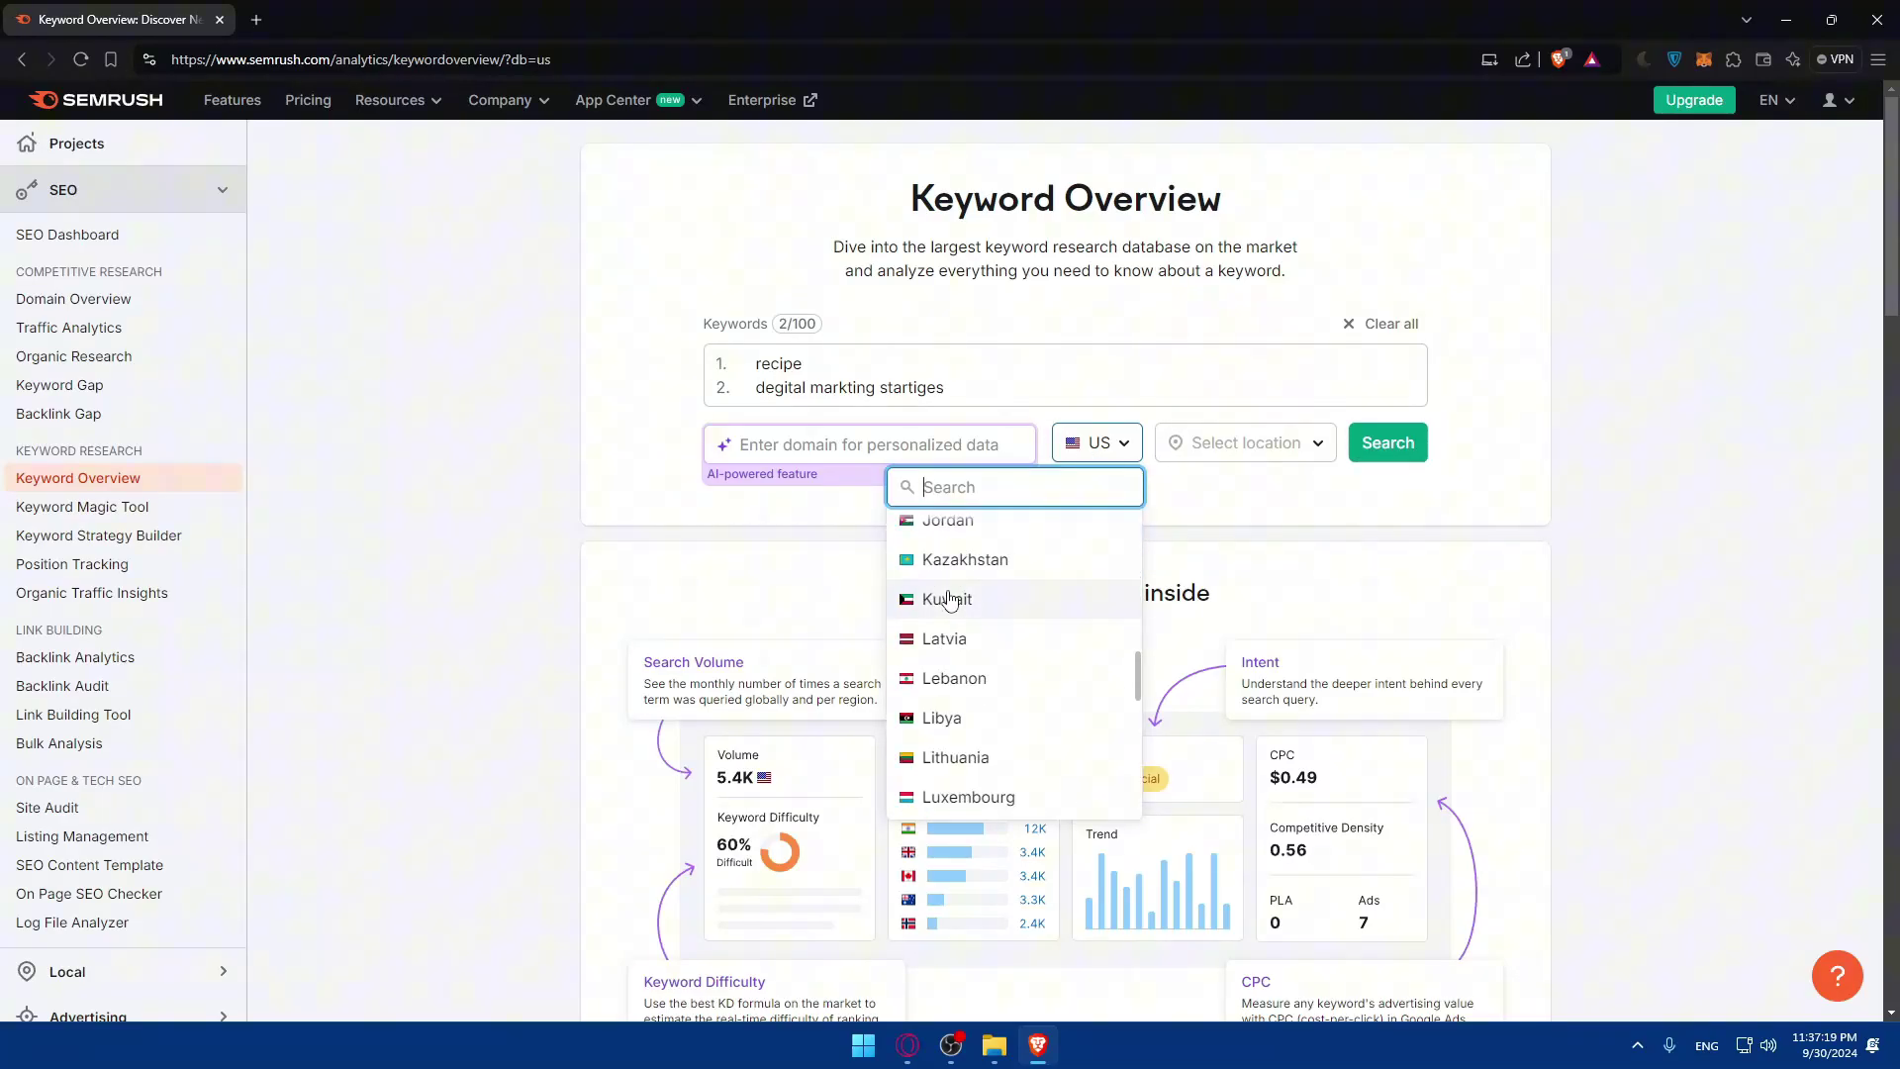
pyautogui.write('india')
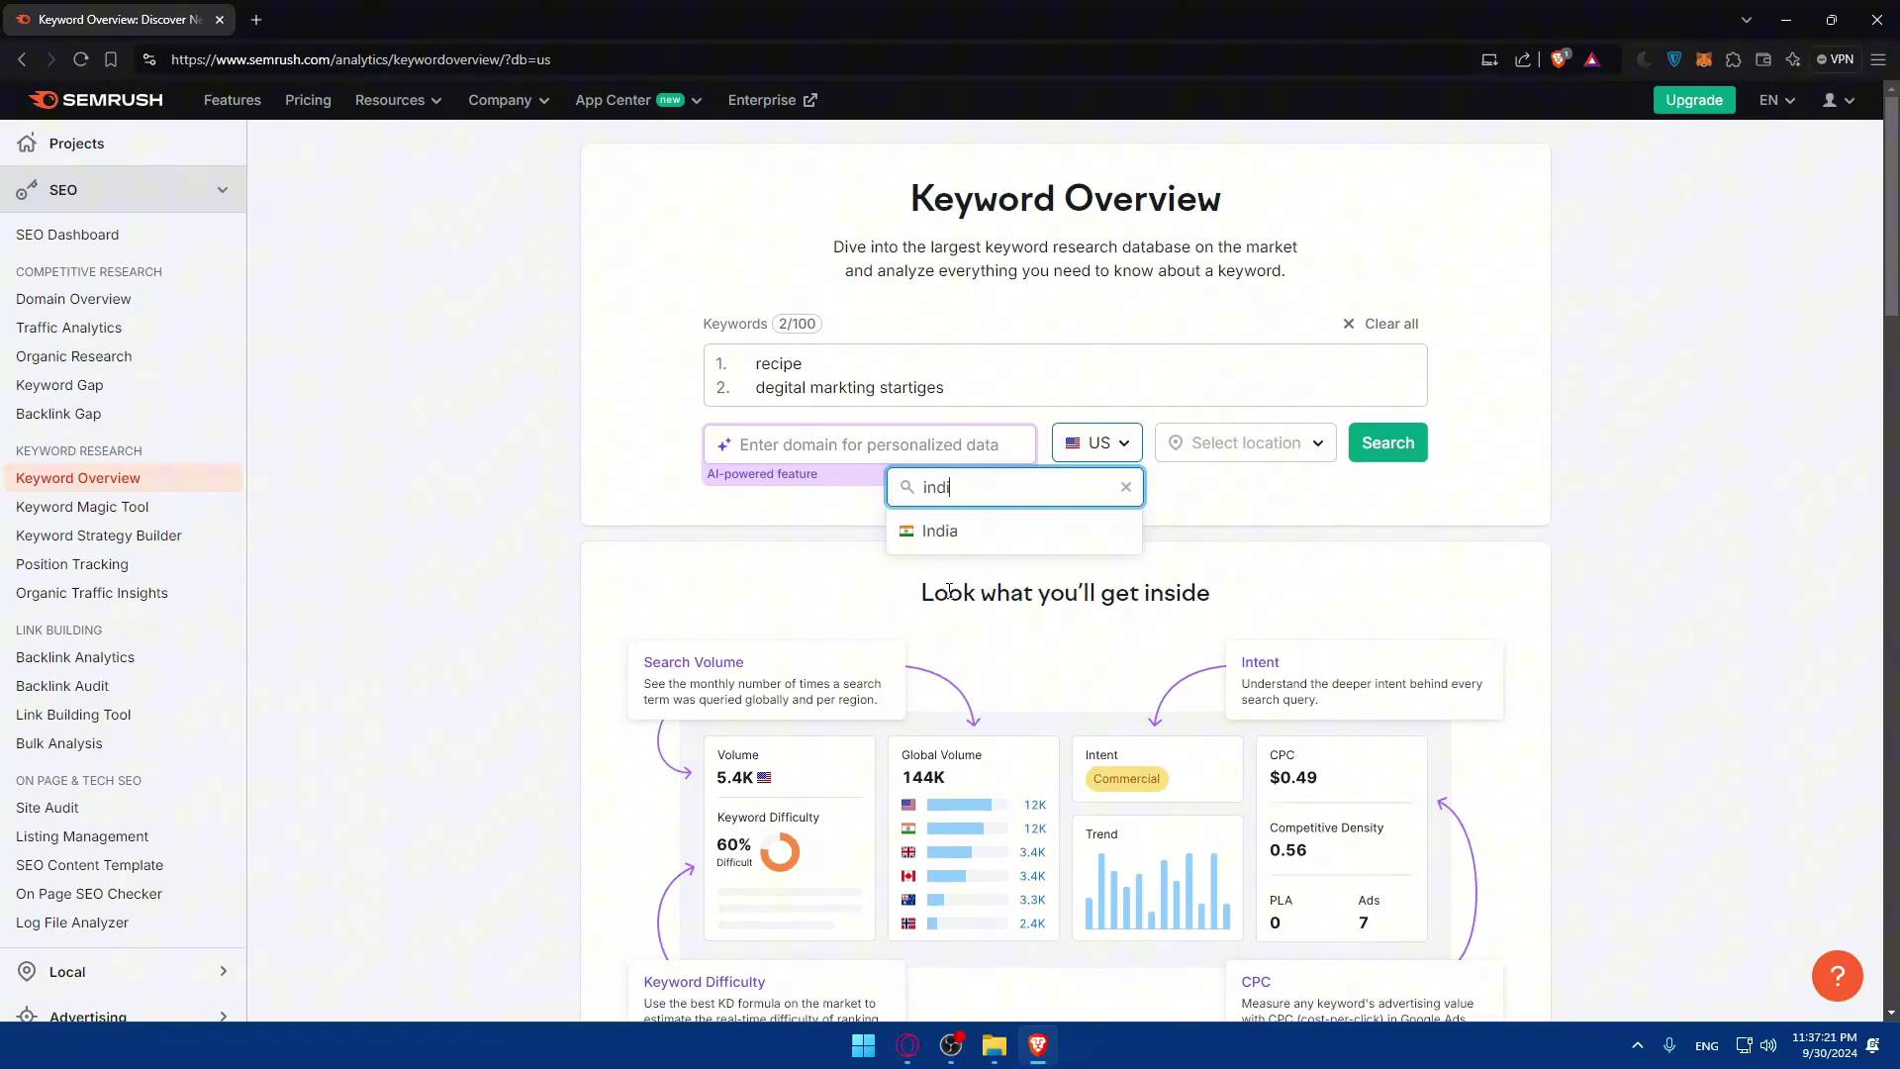
pyautogui.press('BackSpace')
pyautogui.press('BackSpace')
pyautogui.press('BackSpace')
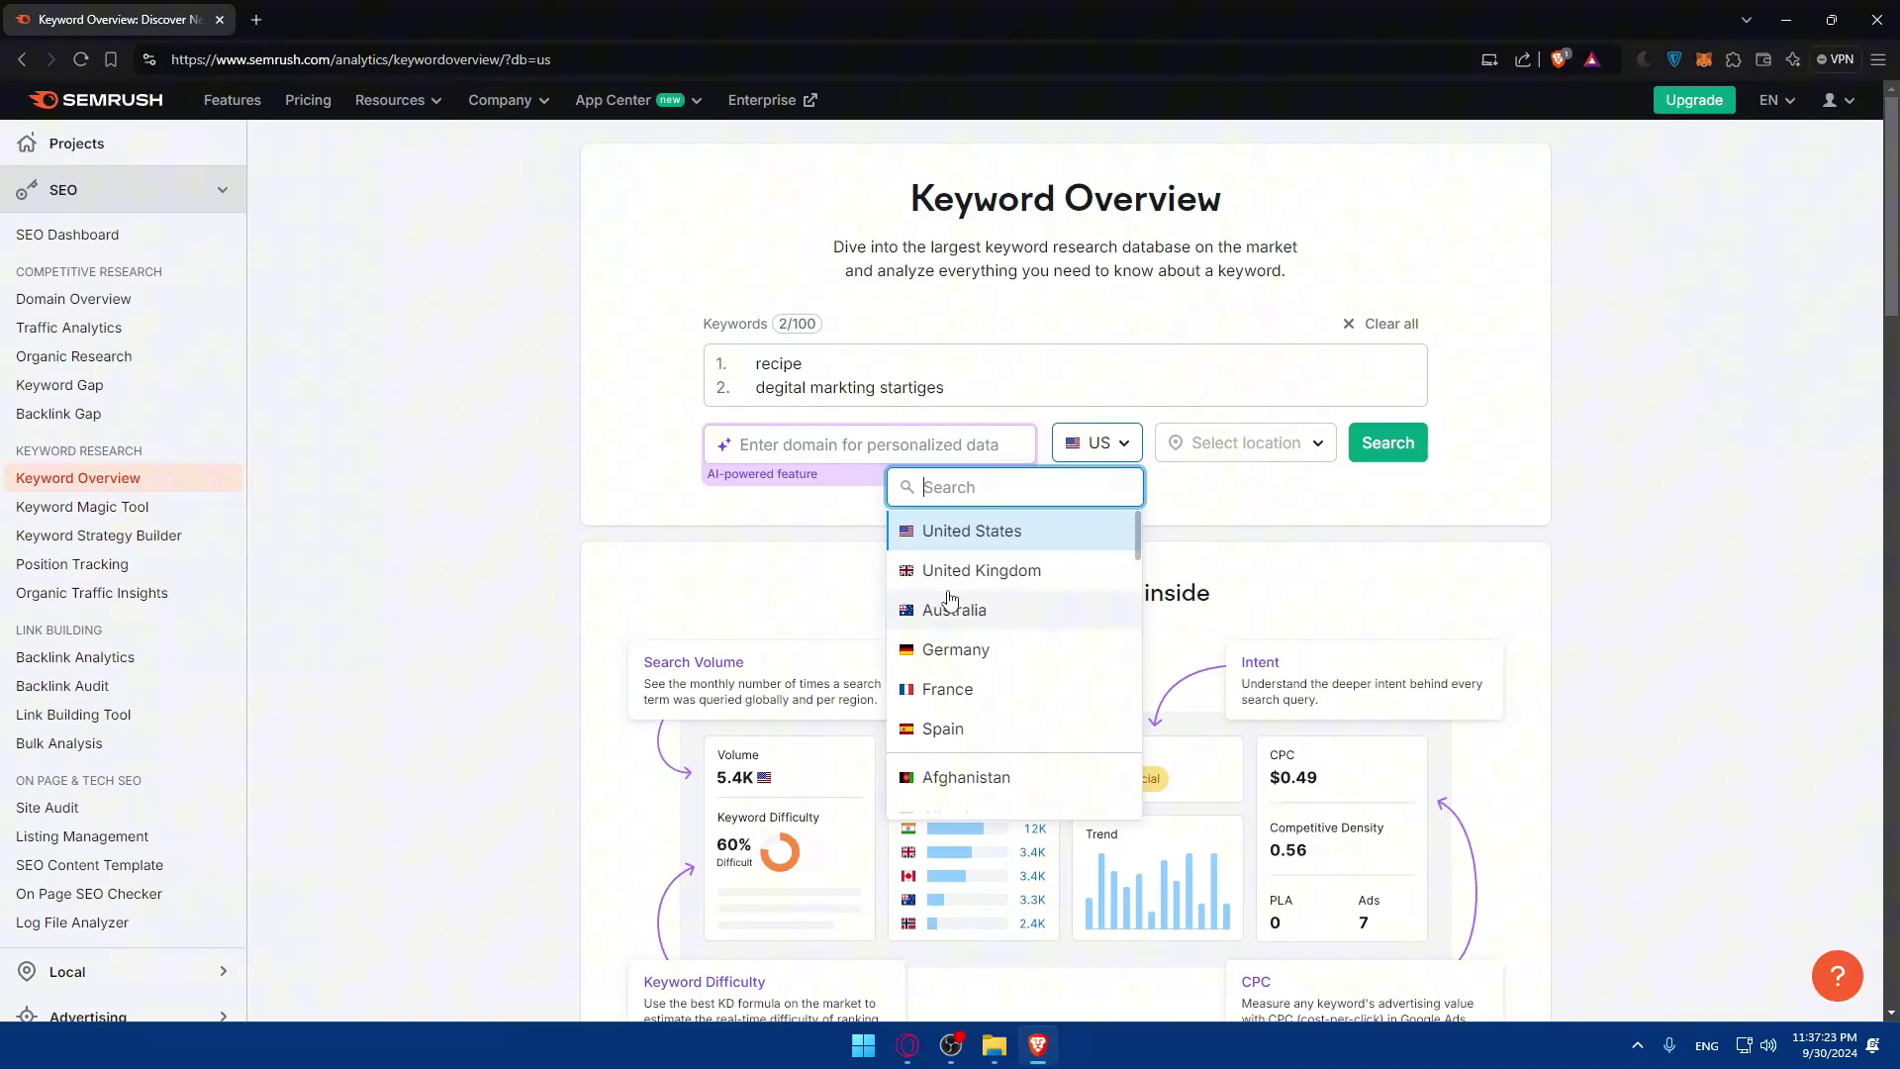
pyautogui.write('spain')
pyautogui.press('BackSpace')
pyautogui.press('BackSpace')
pyautogui.write('malis')
pyautogui.press('BackSpace')
pyautogui.press('BackSpace')
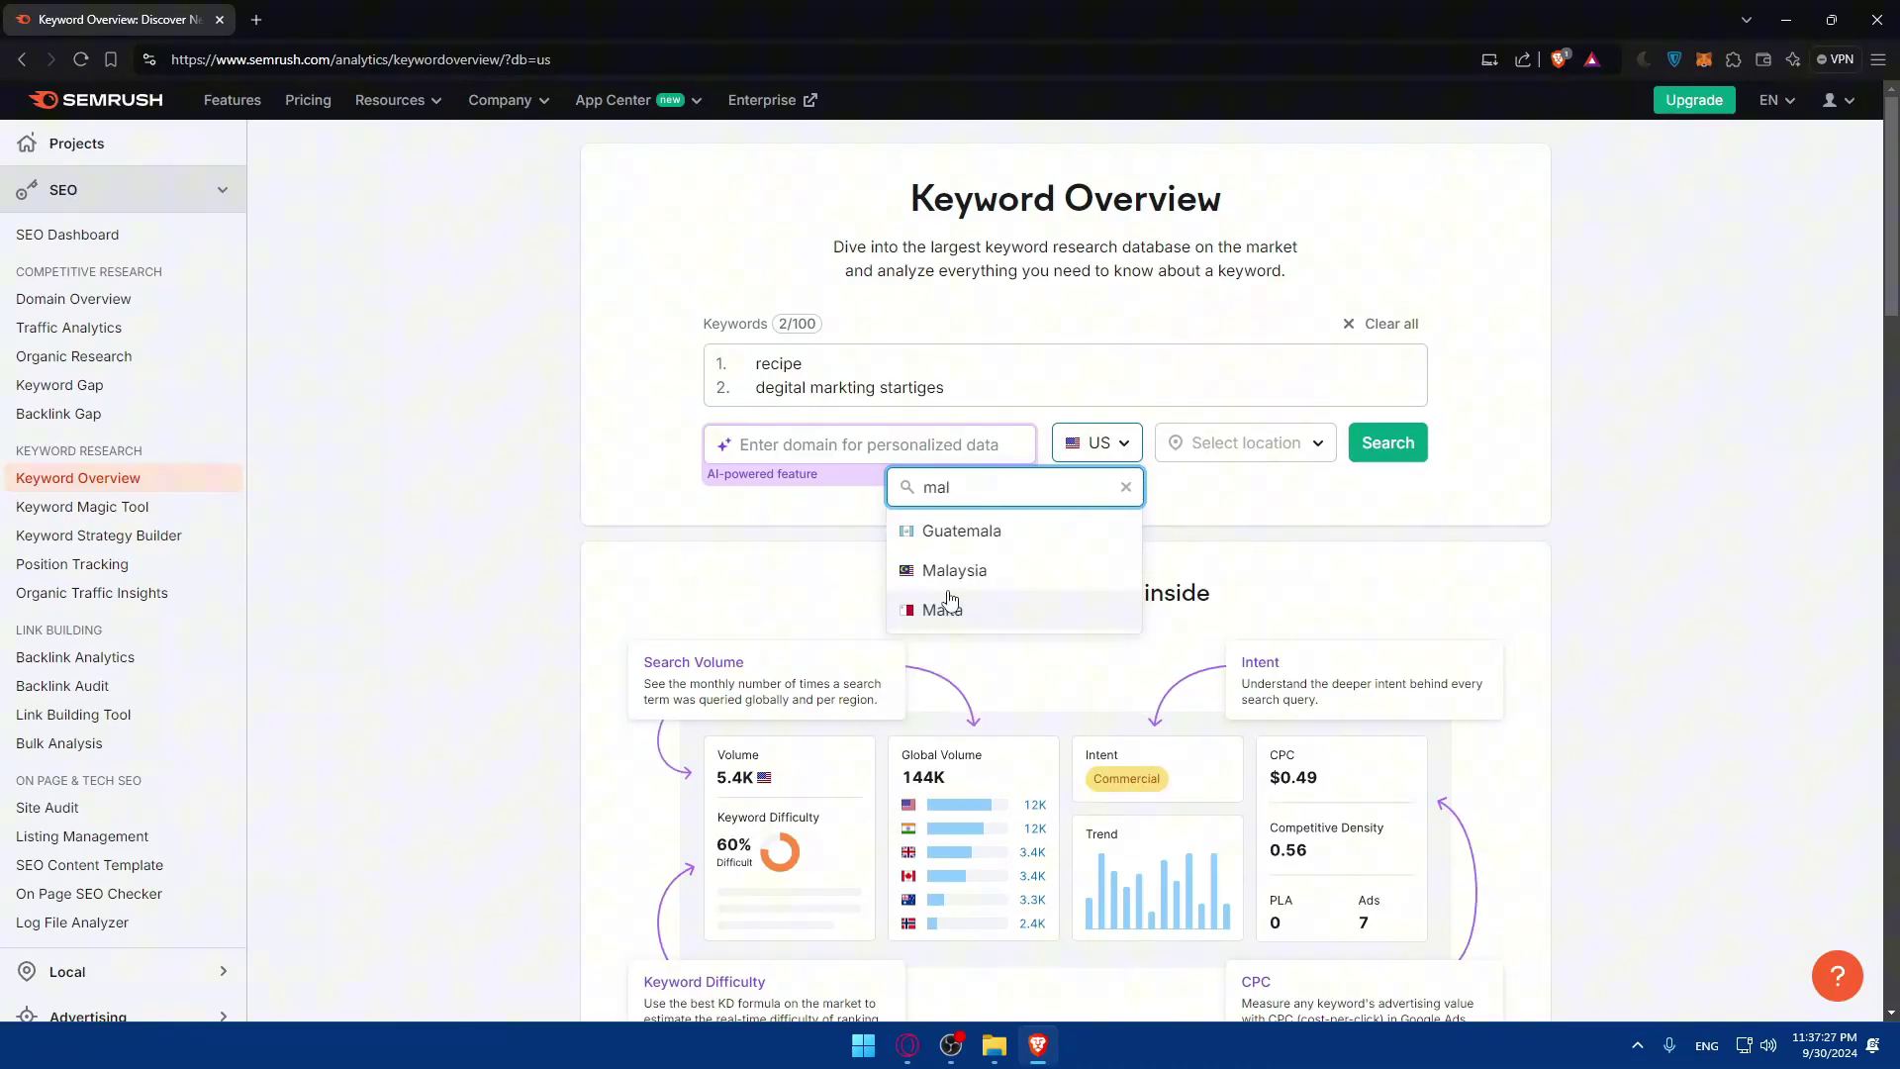
pyautogui.press('BackSpace')
pyautogui.write('is')
pyautogui.press('BackSpace')
pyautogui.press('BackSpace')
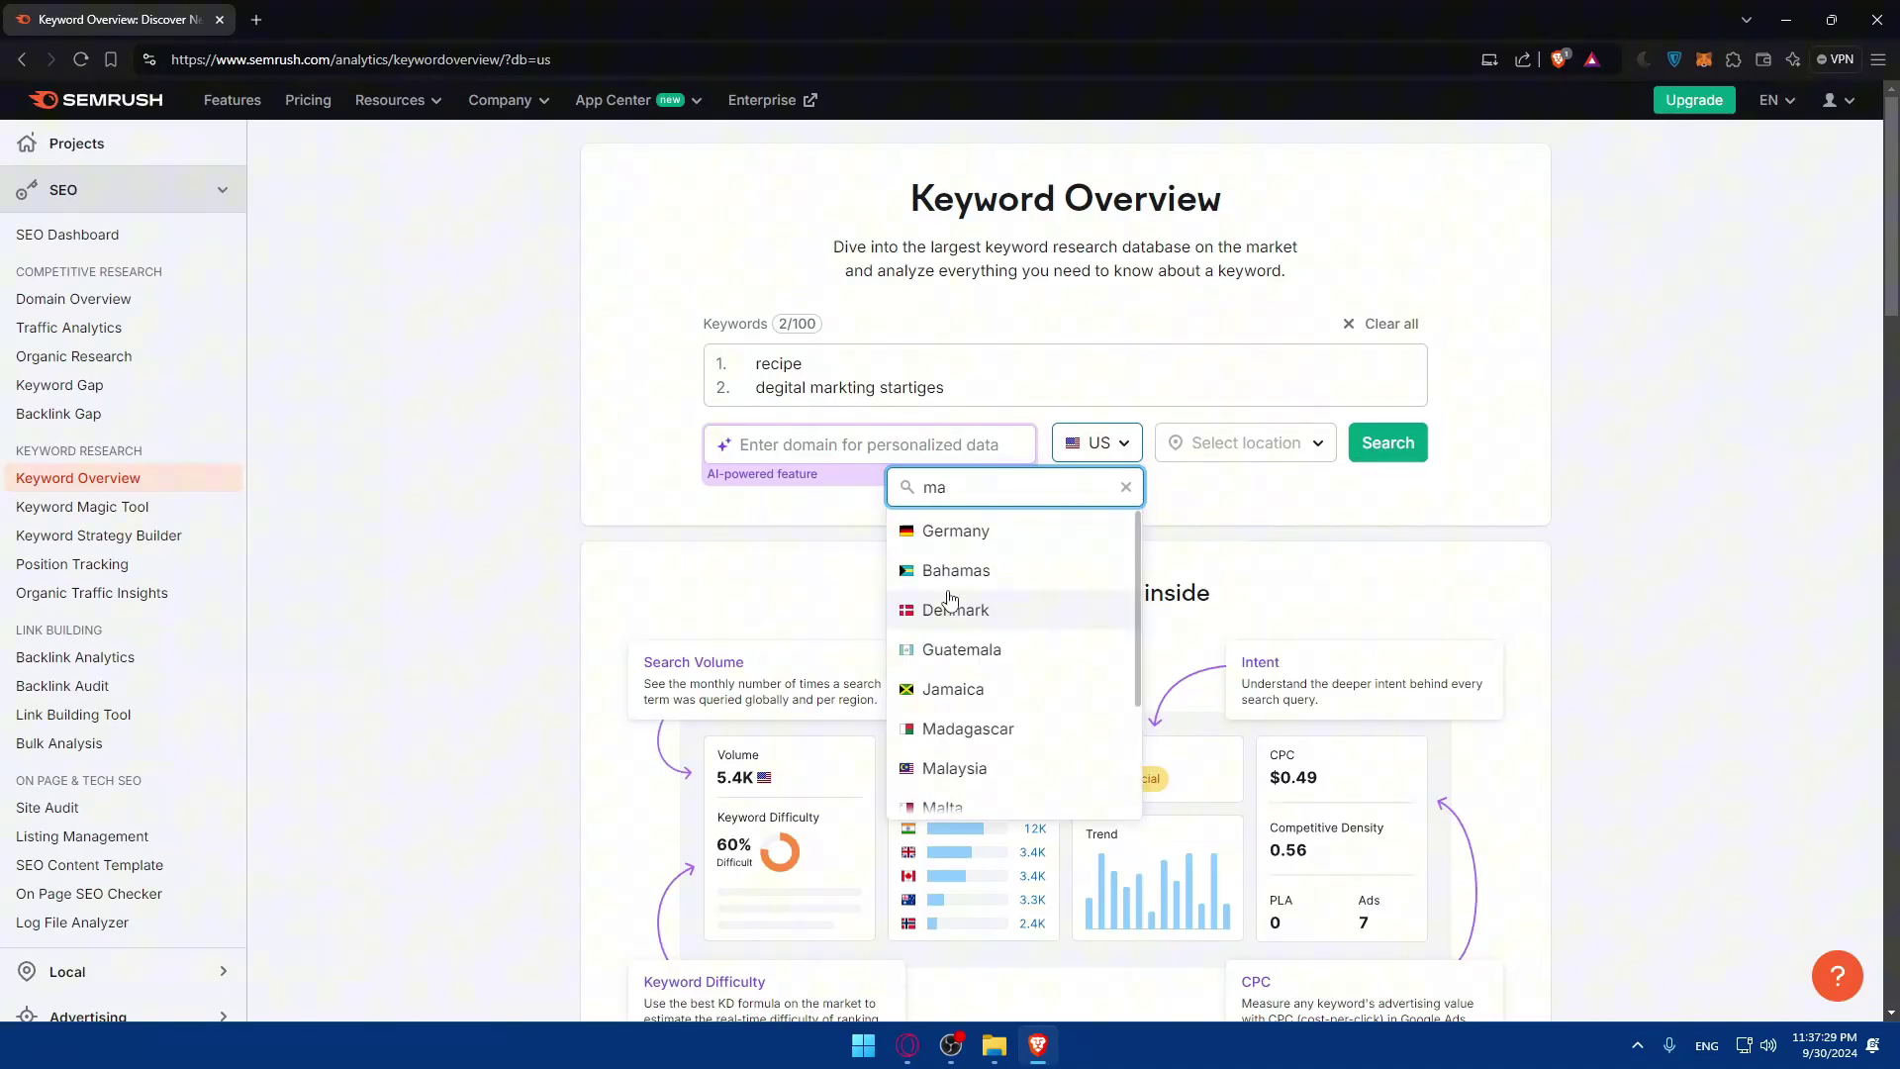
pyautogui.write('l')
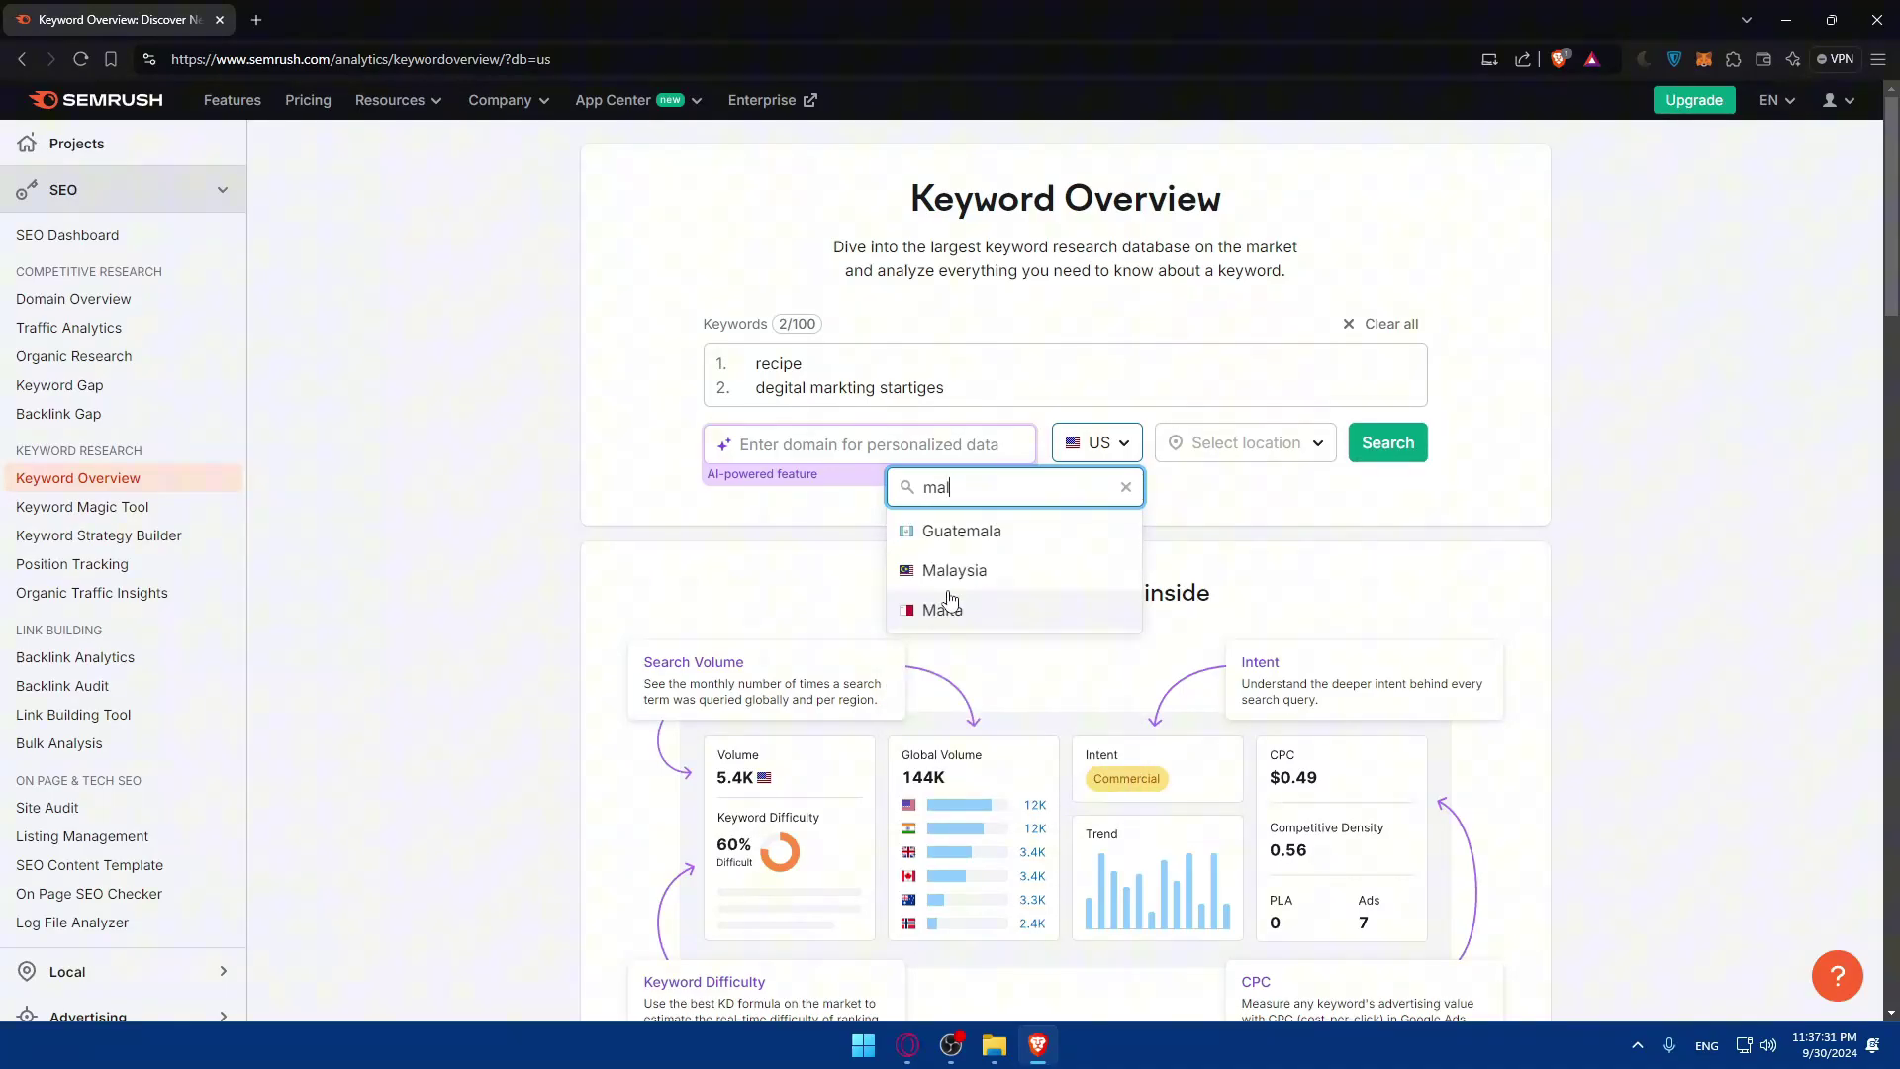
pyautogui.press('BackSpace')
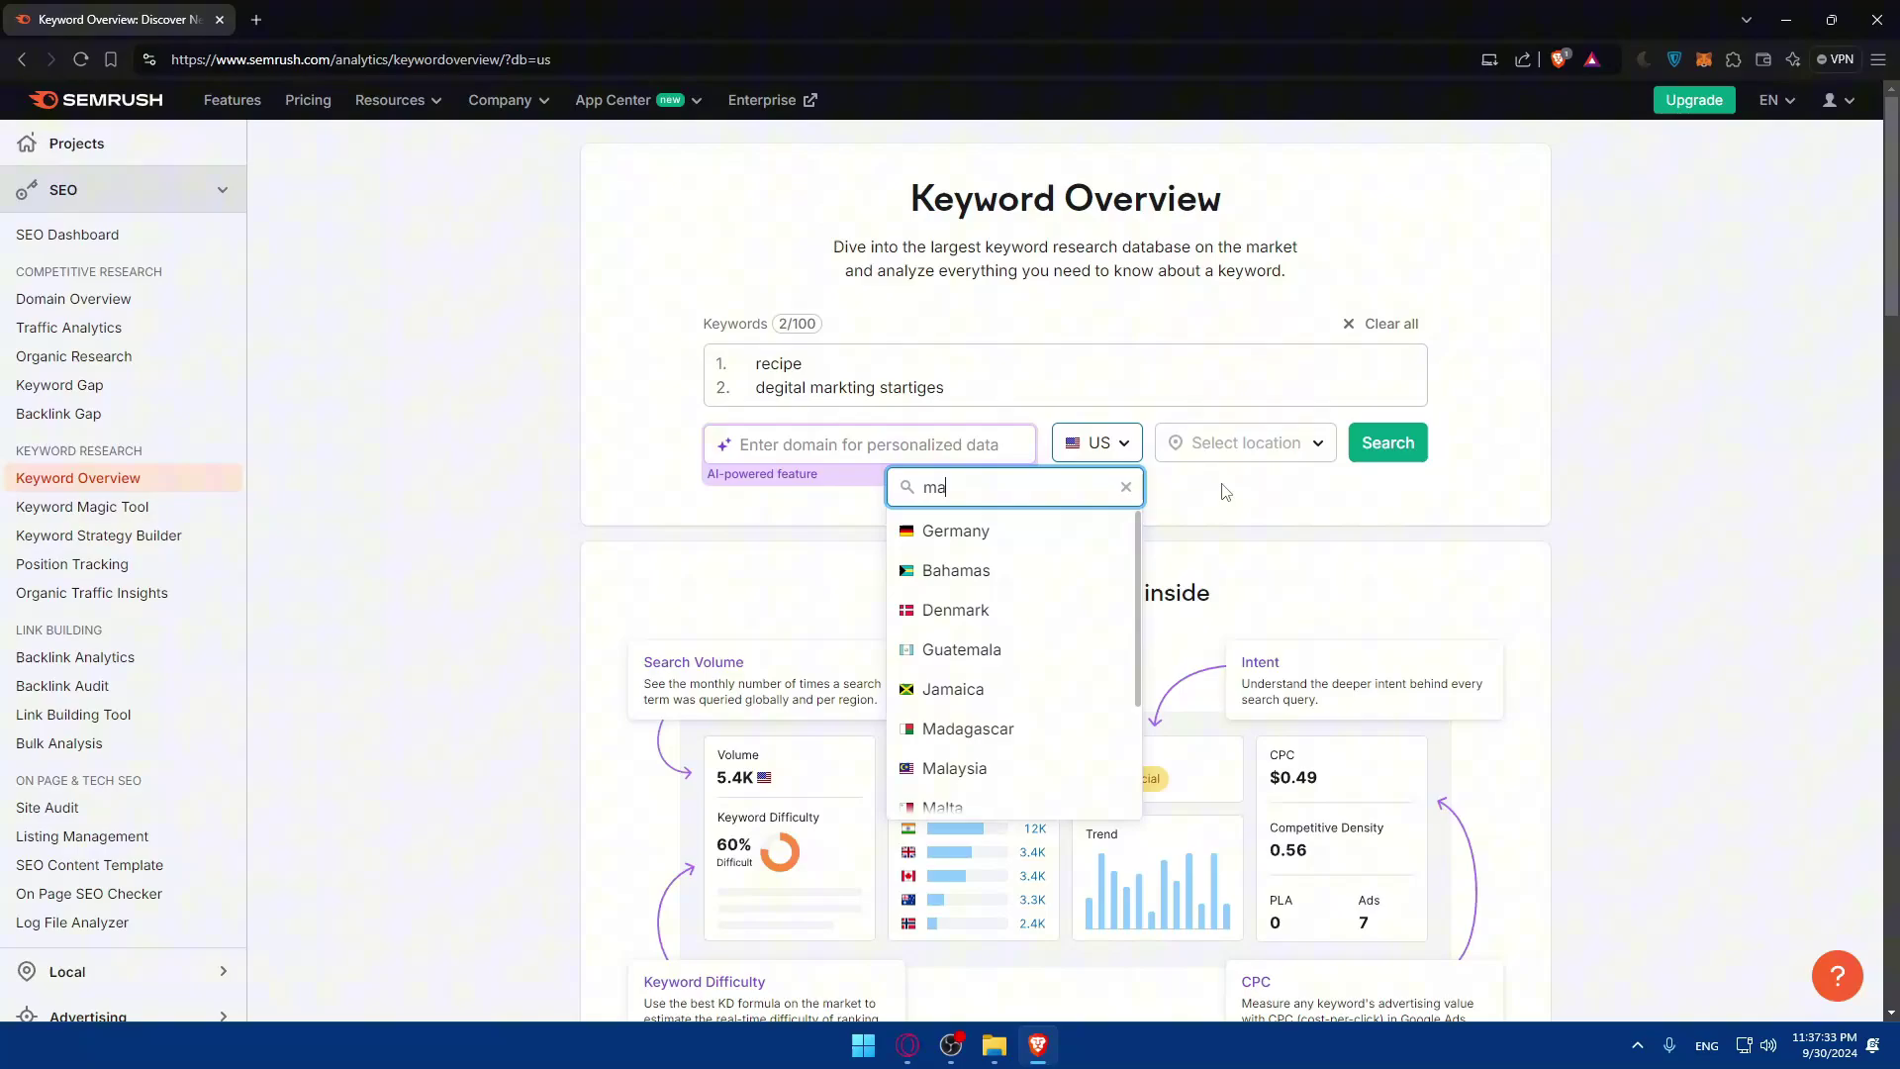
pyautogui.click(1202, 502)
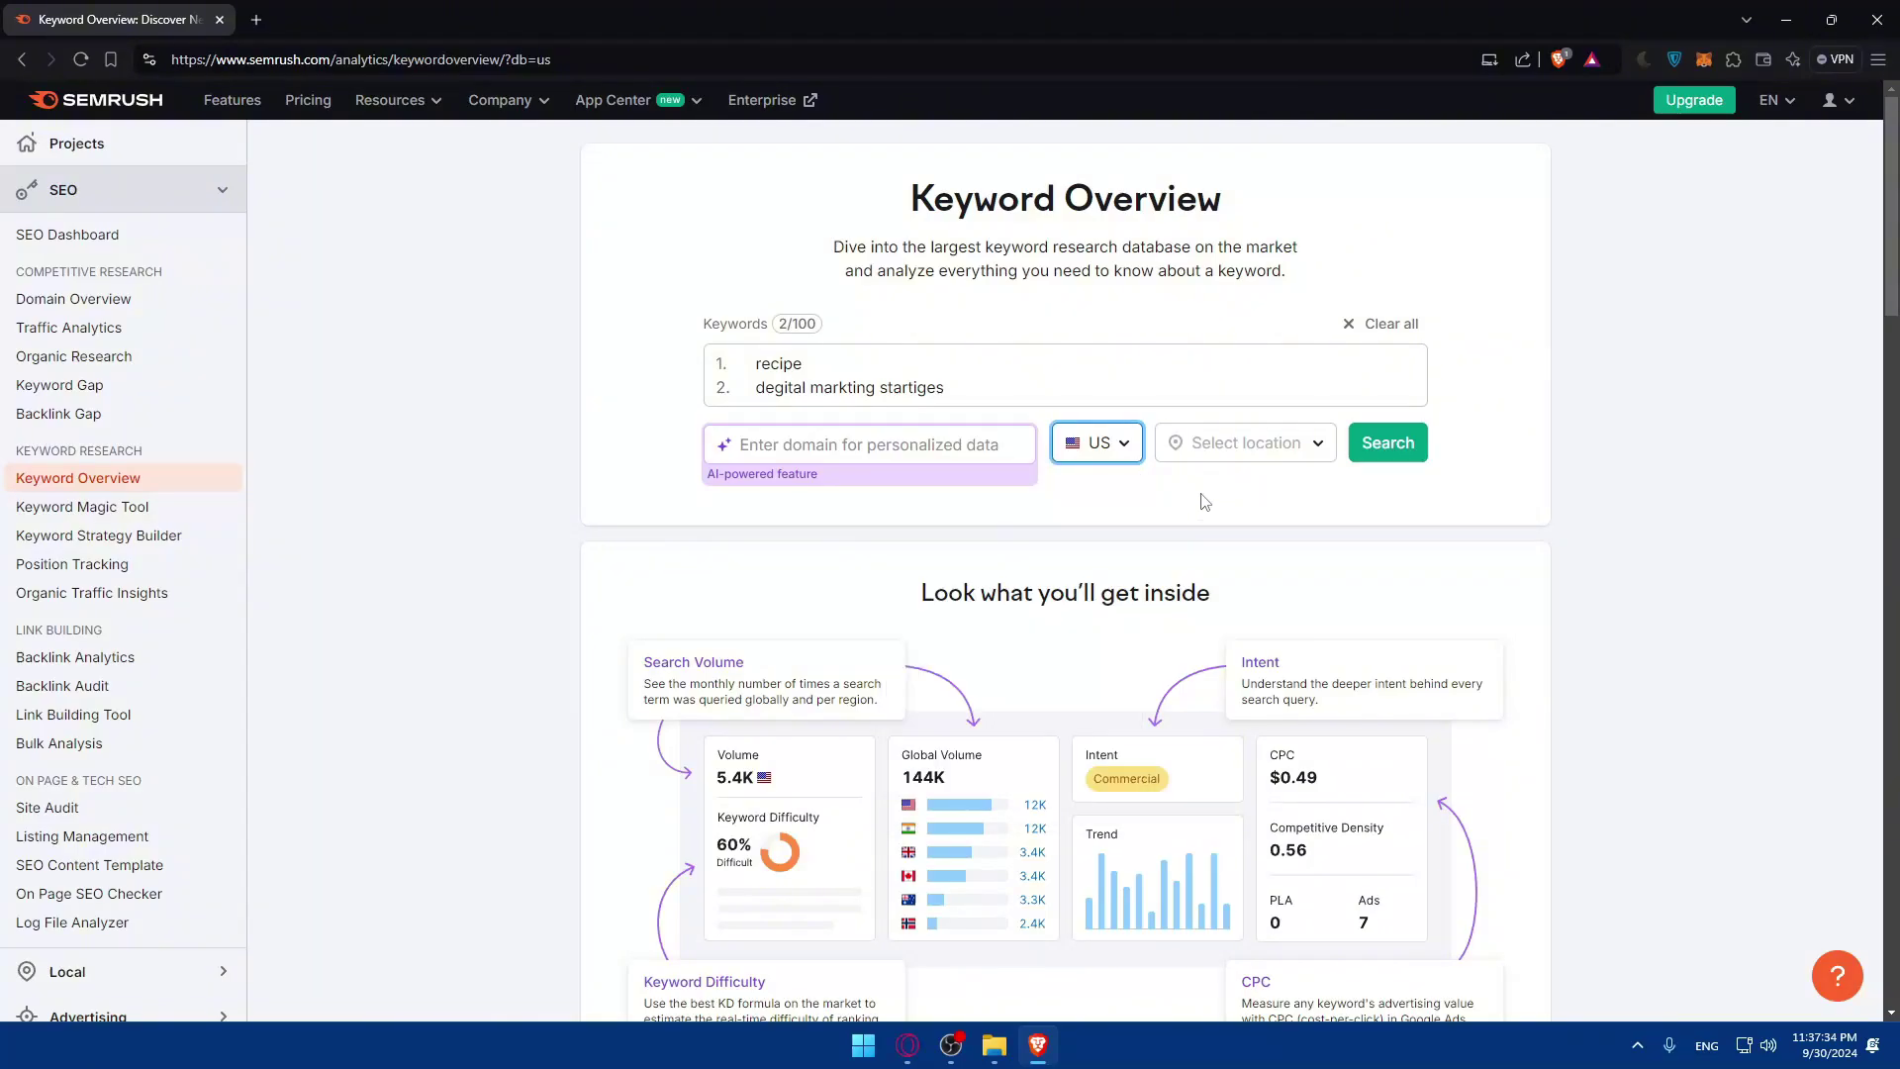
pyautogui.click(1253, 456)
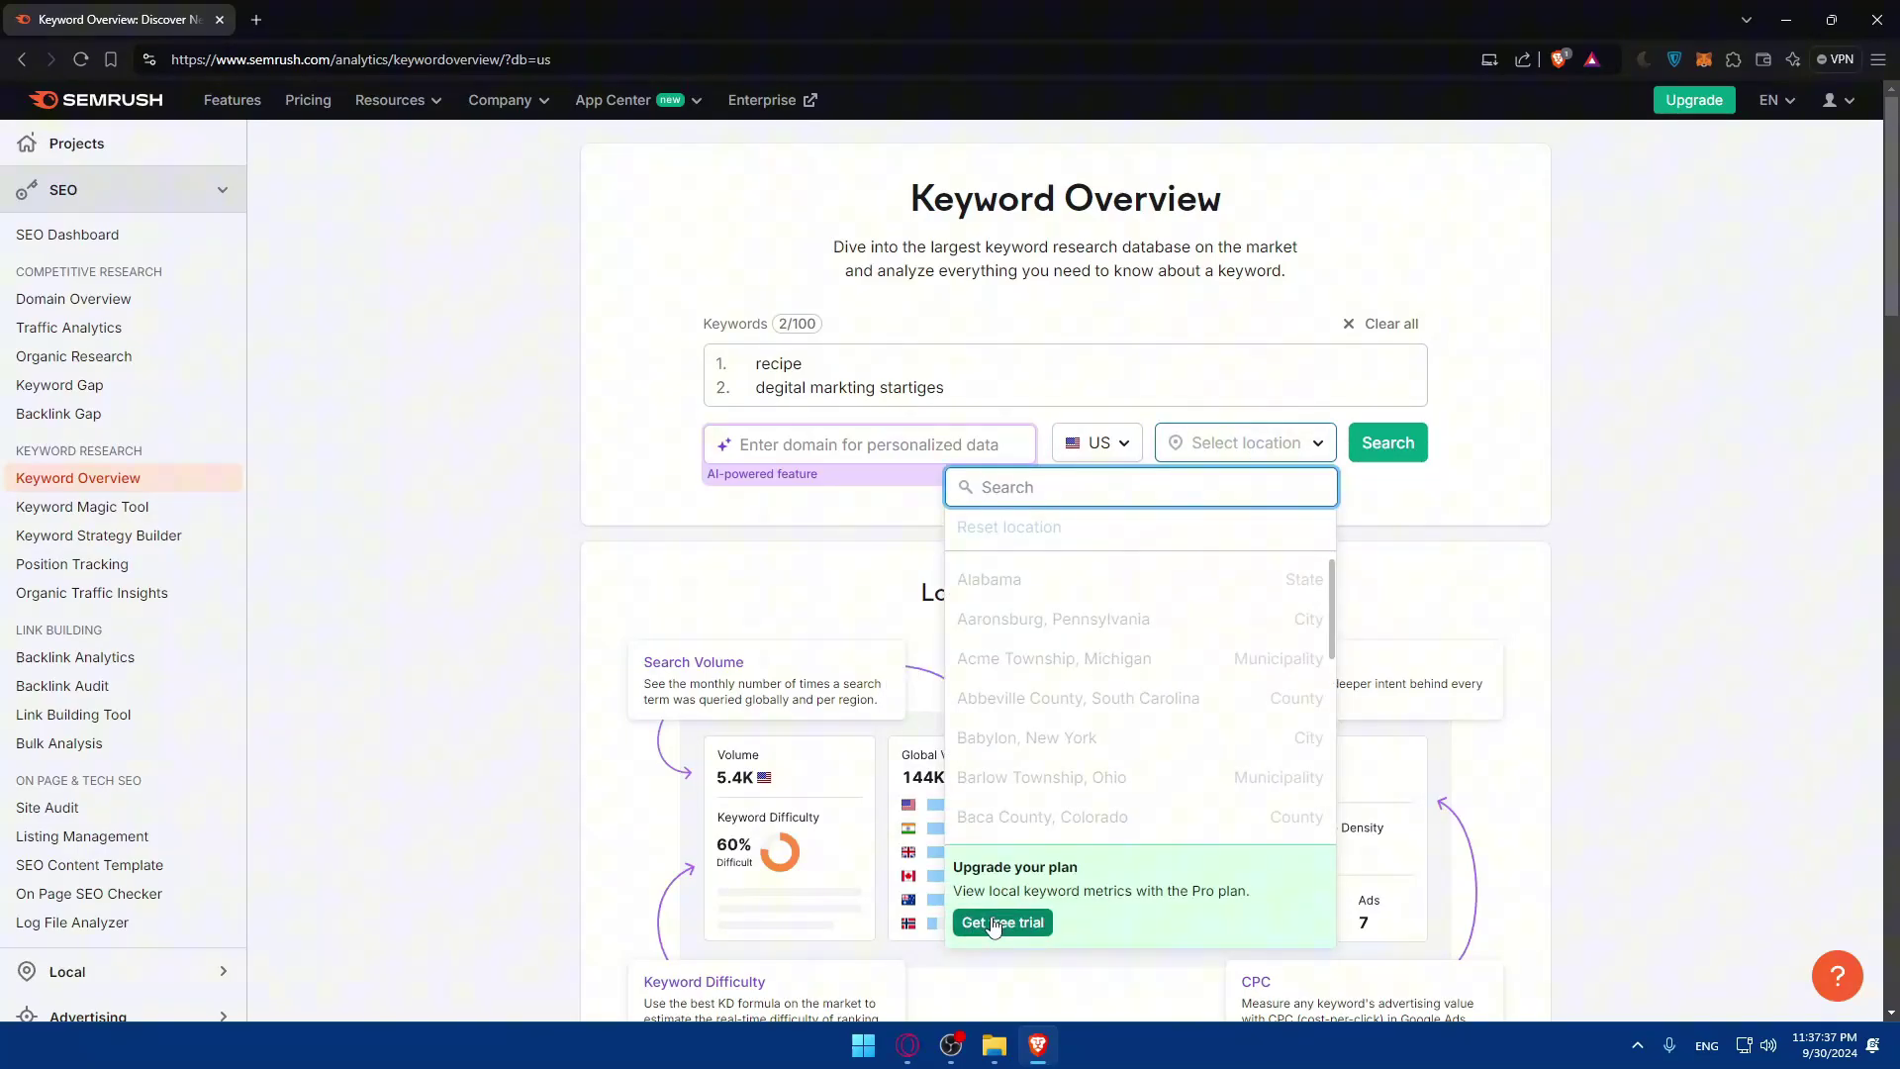
pyautogui.click(1417, 524)
pyautogui.scroll(-5, 1340, 560)
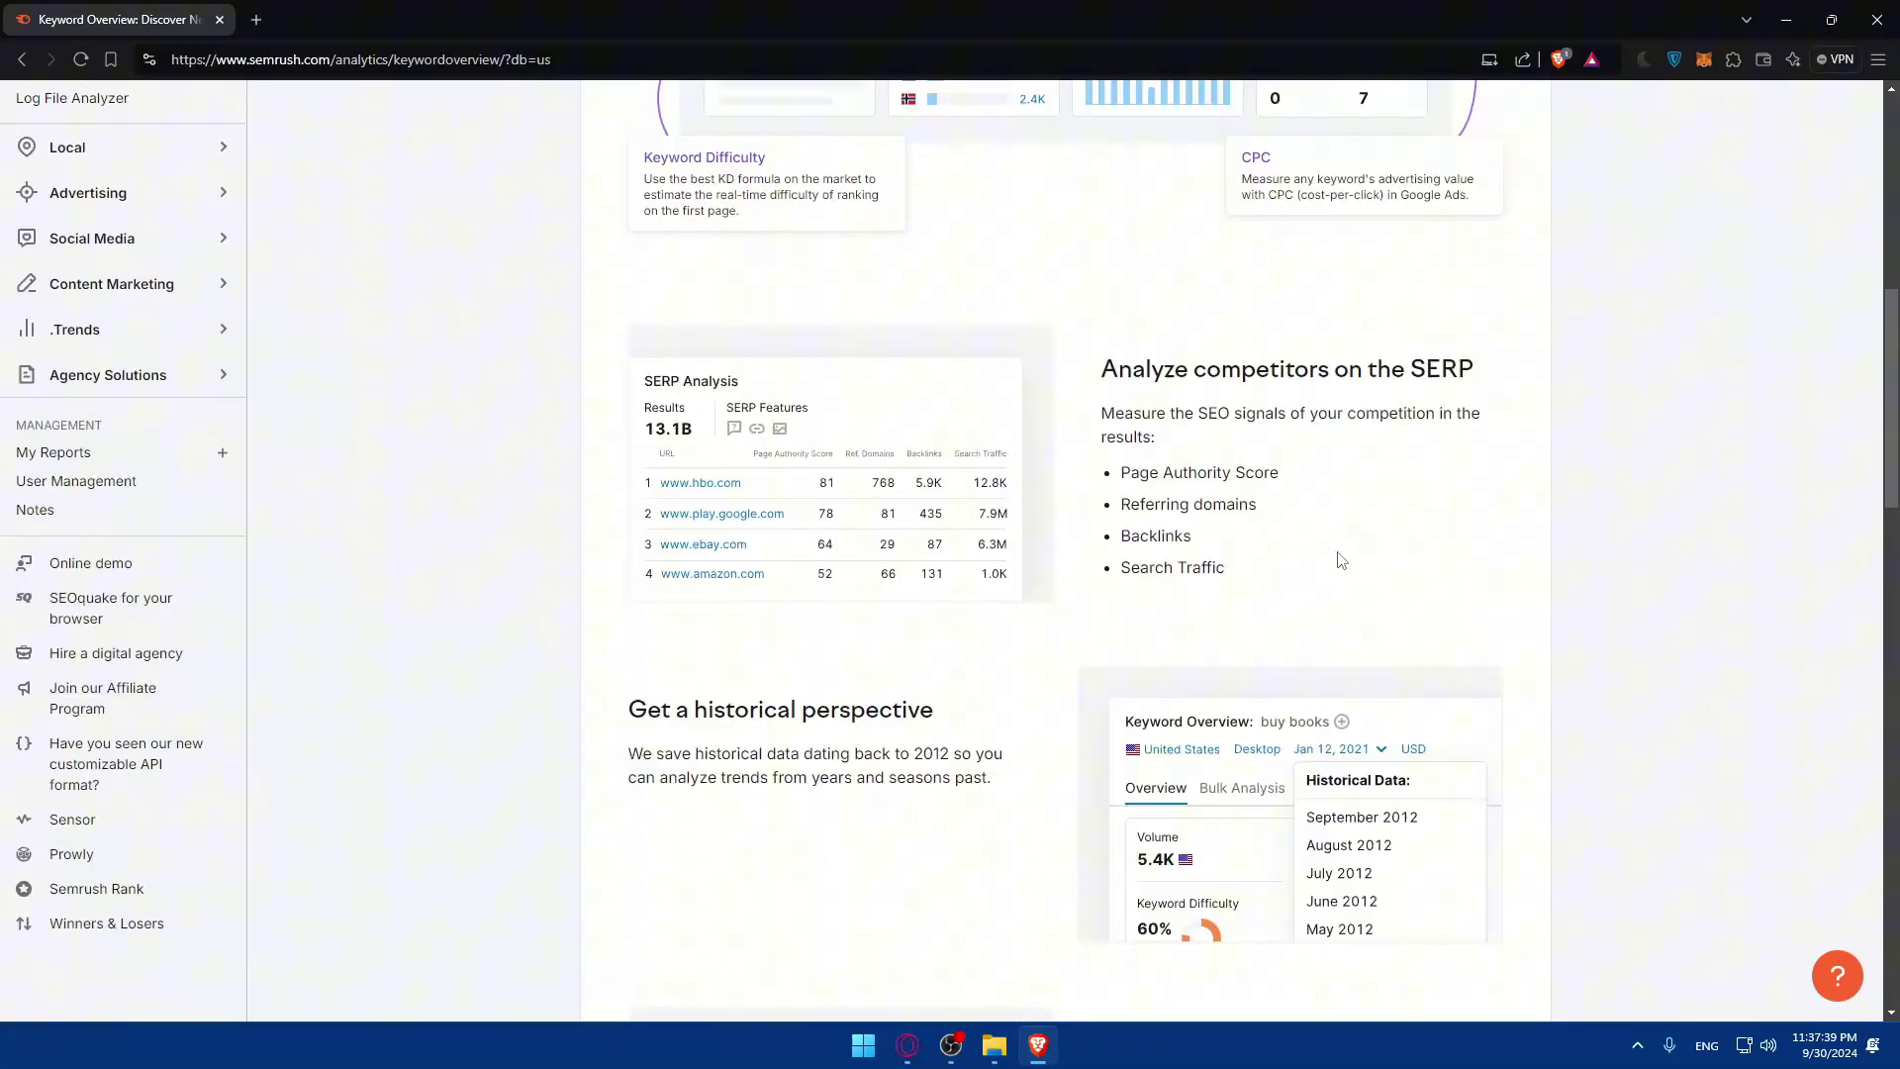
pyautogui.scroll(5, 1341, 559)
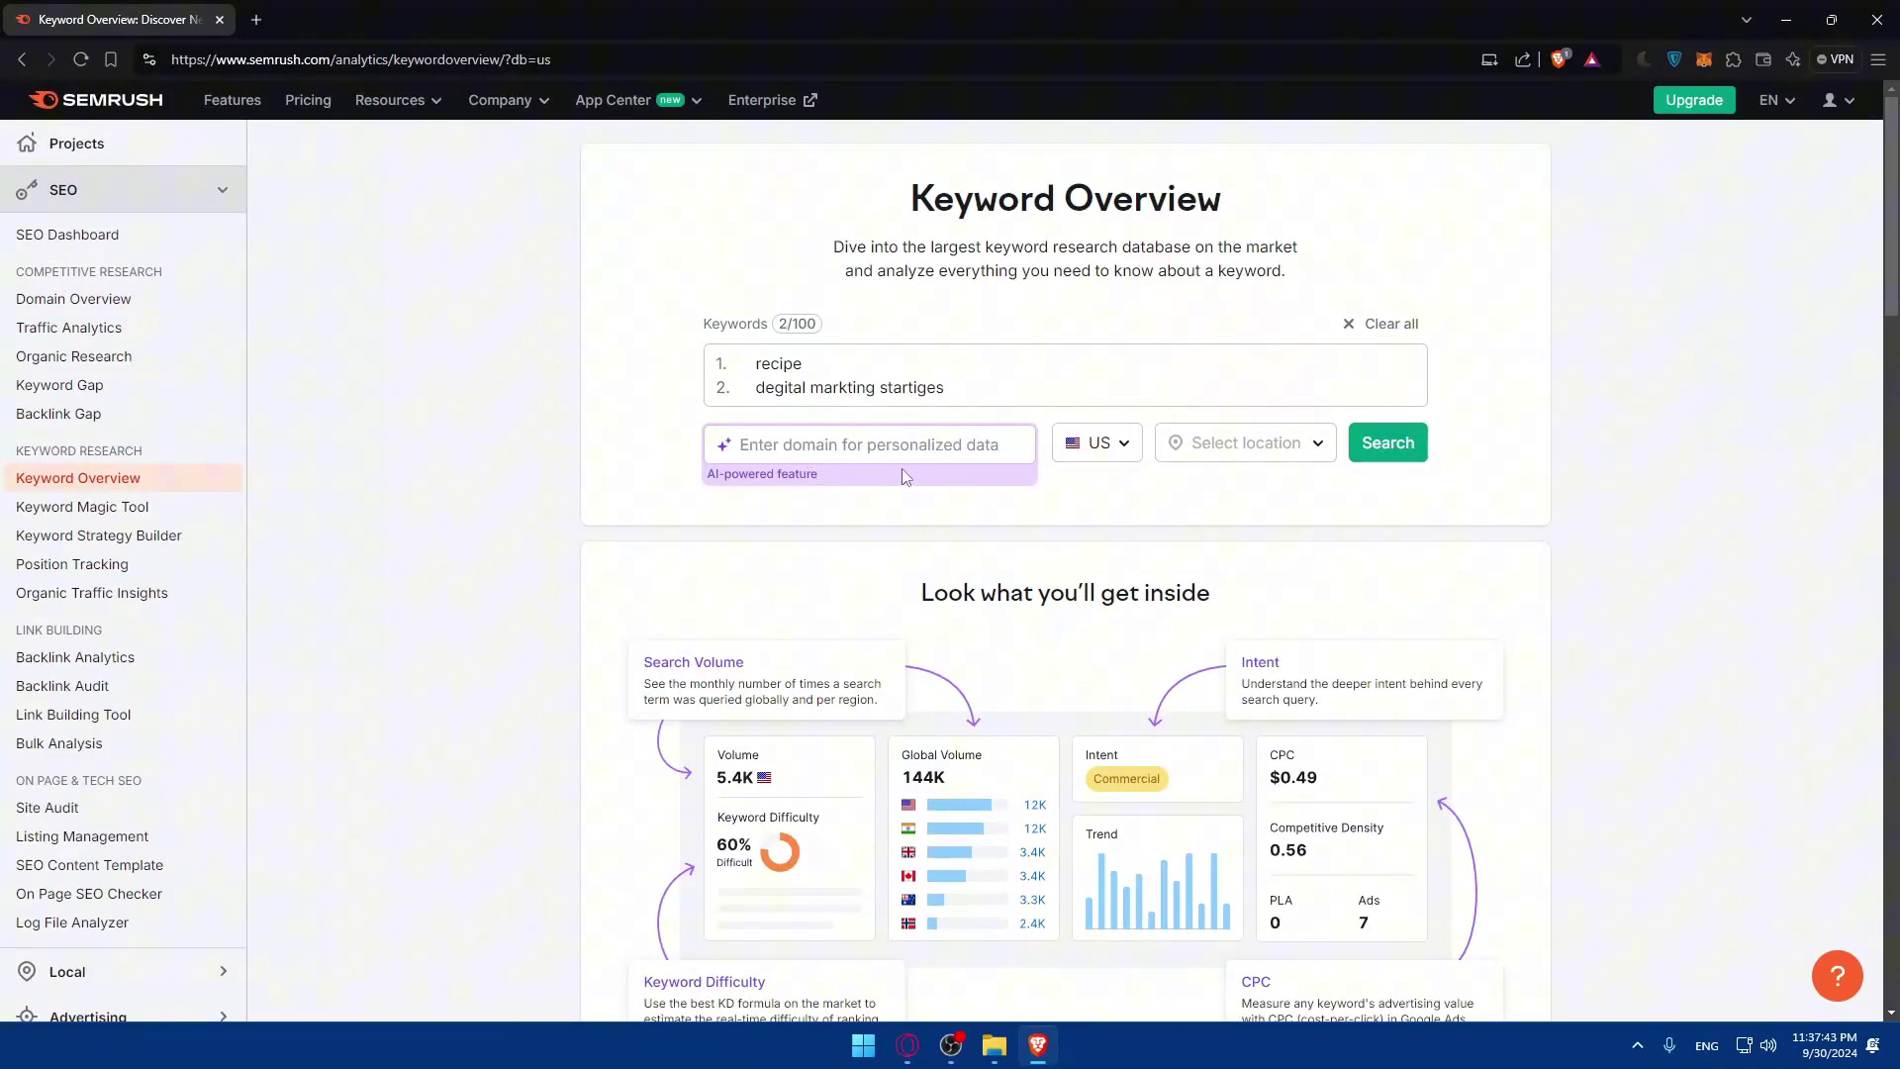
# Run the search to get Bulk Keyword Analysis results for both keywords.
pyautogui.click(1388, 442)
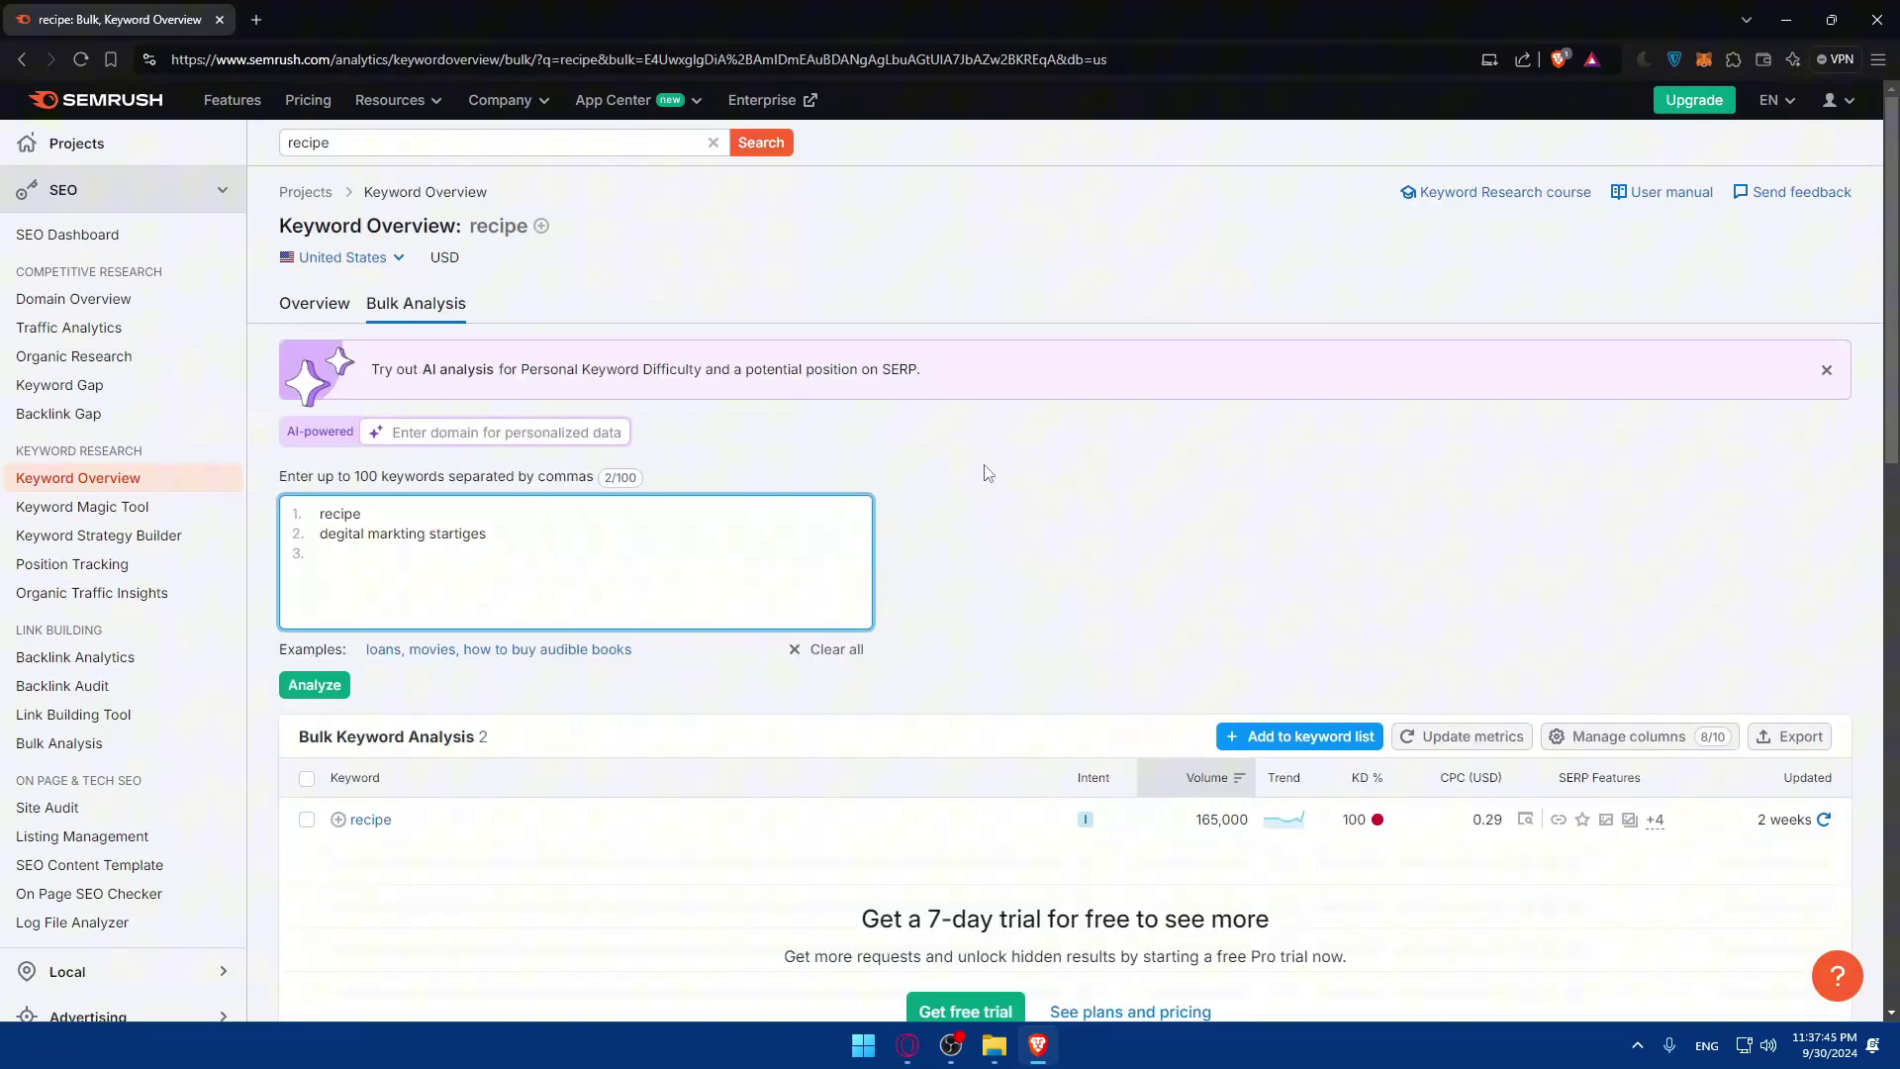
pyautogui.scroll(-1, 773, 584)
pyautogui.scroll(-2, 721, 585)
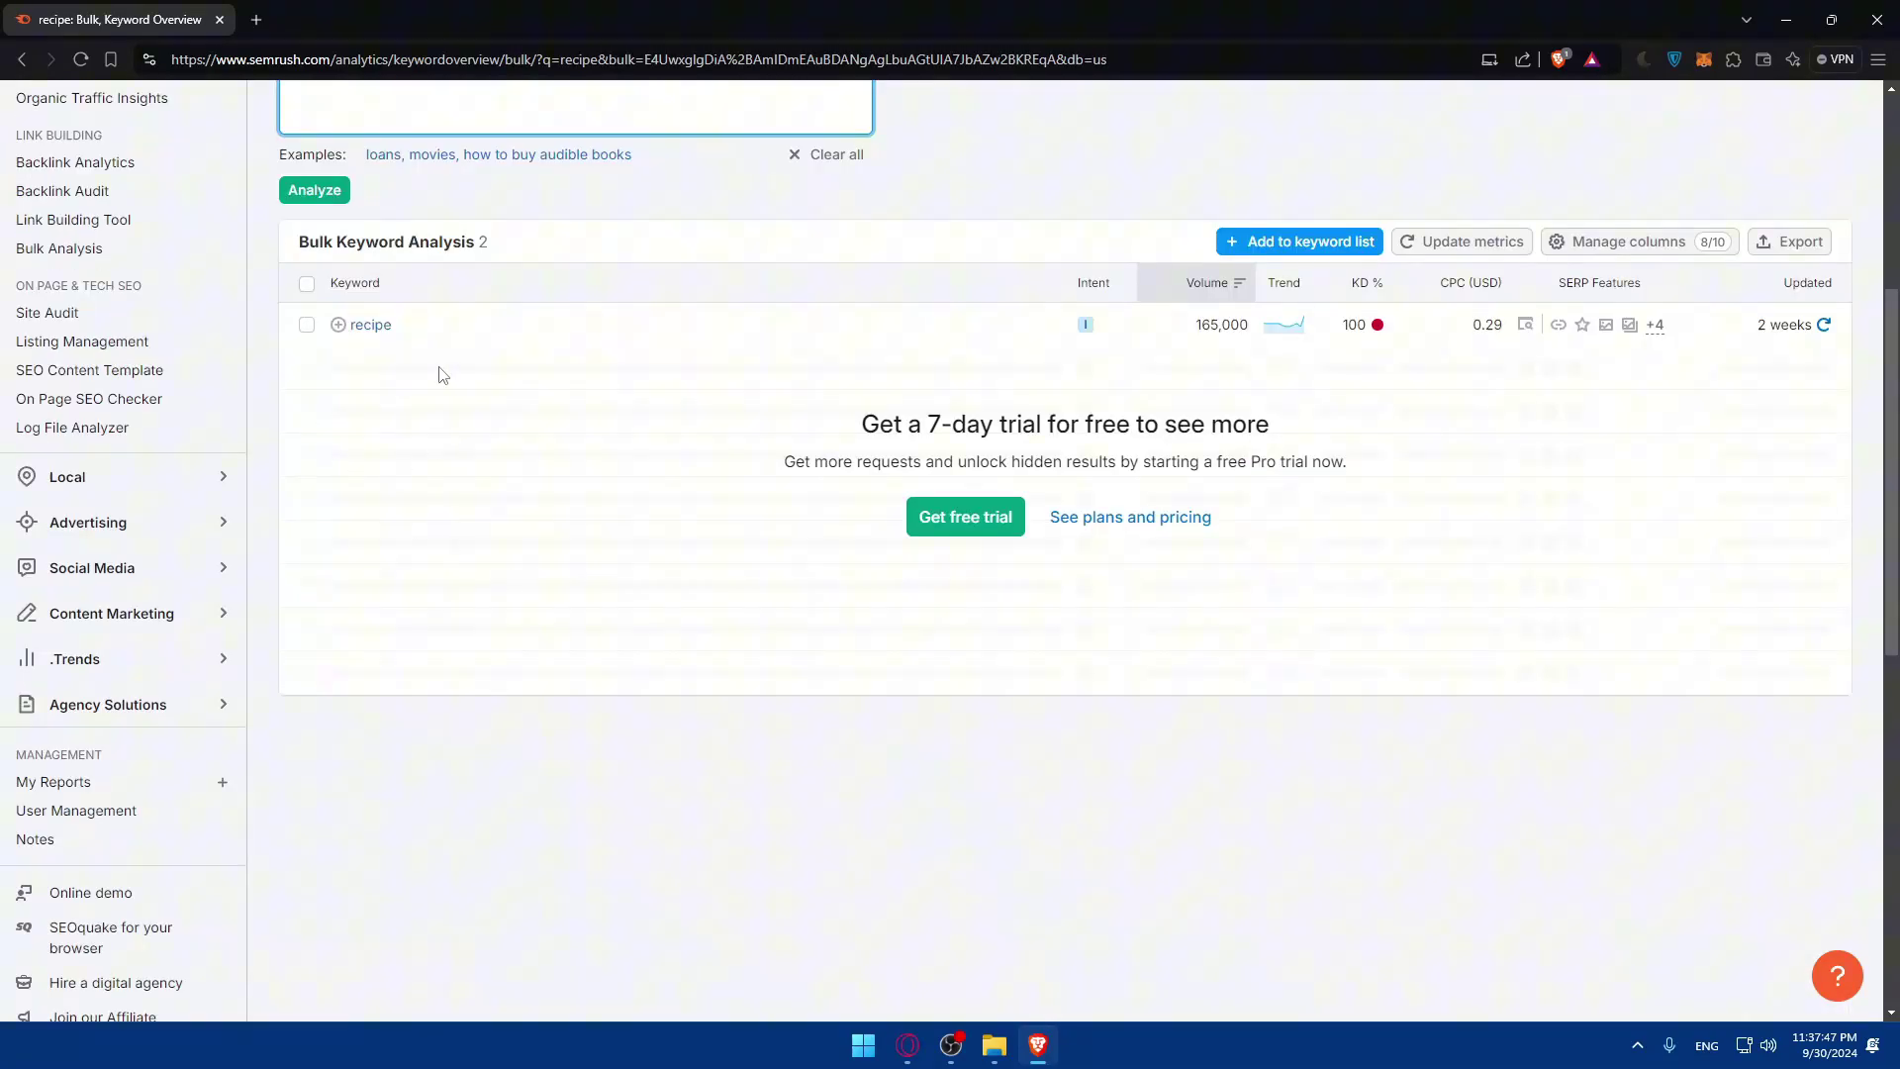
pyautogui.scroll(1, 444, 355)
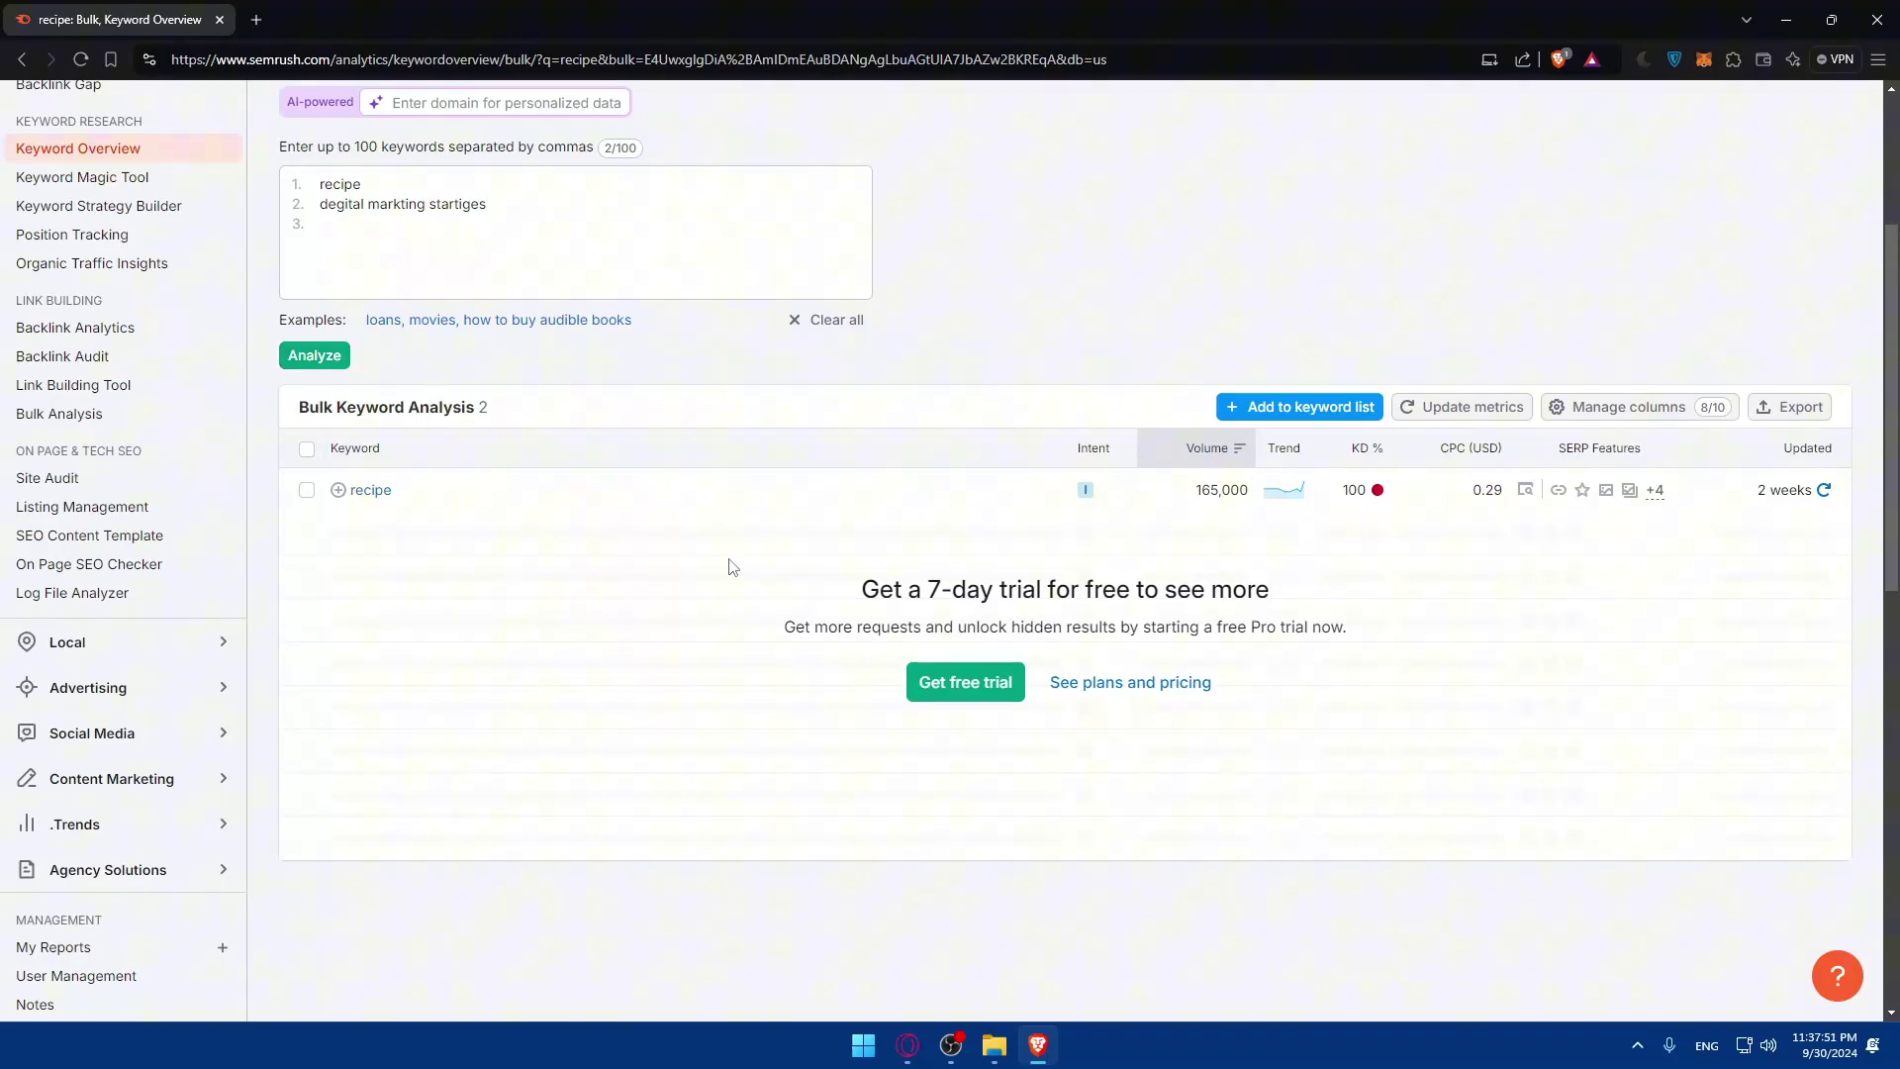
pyautogui.moveTo(866, 588); pyautogui.dragTo(1363, 662)
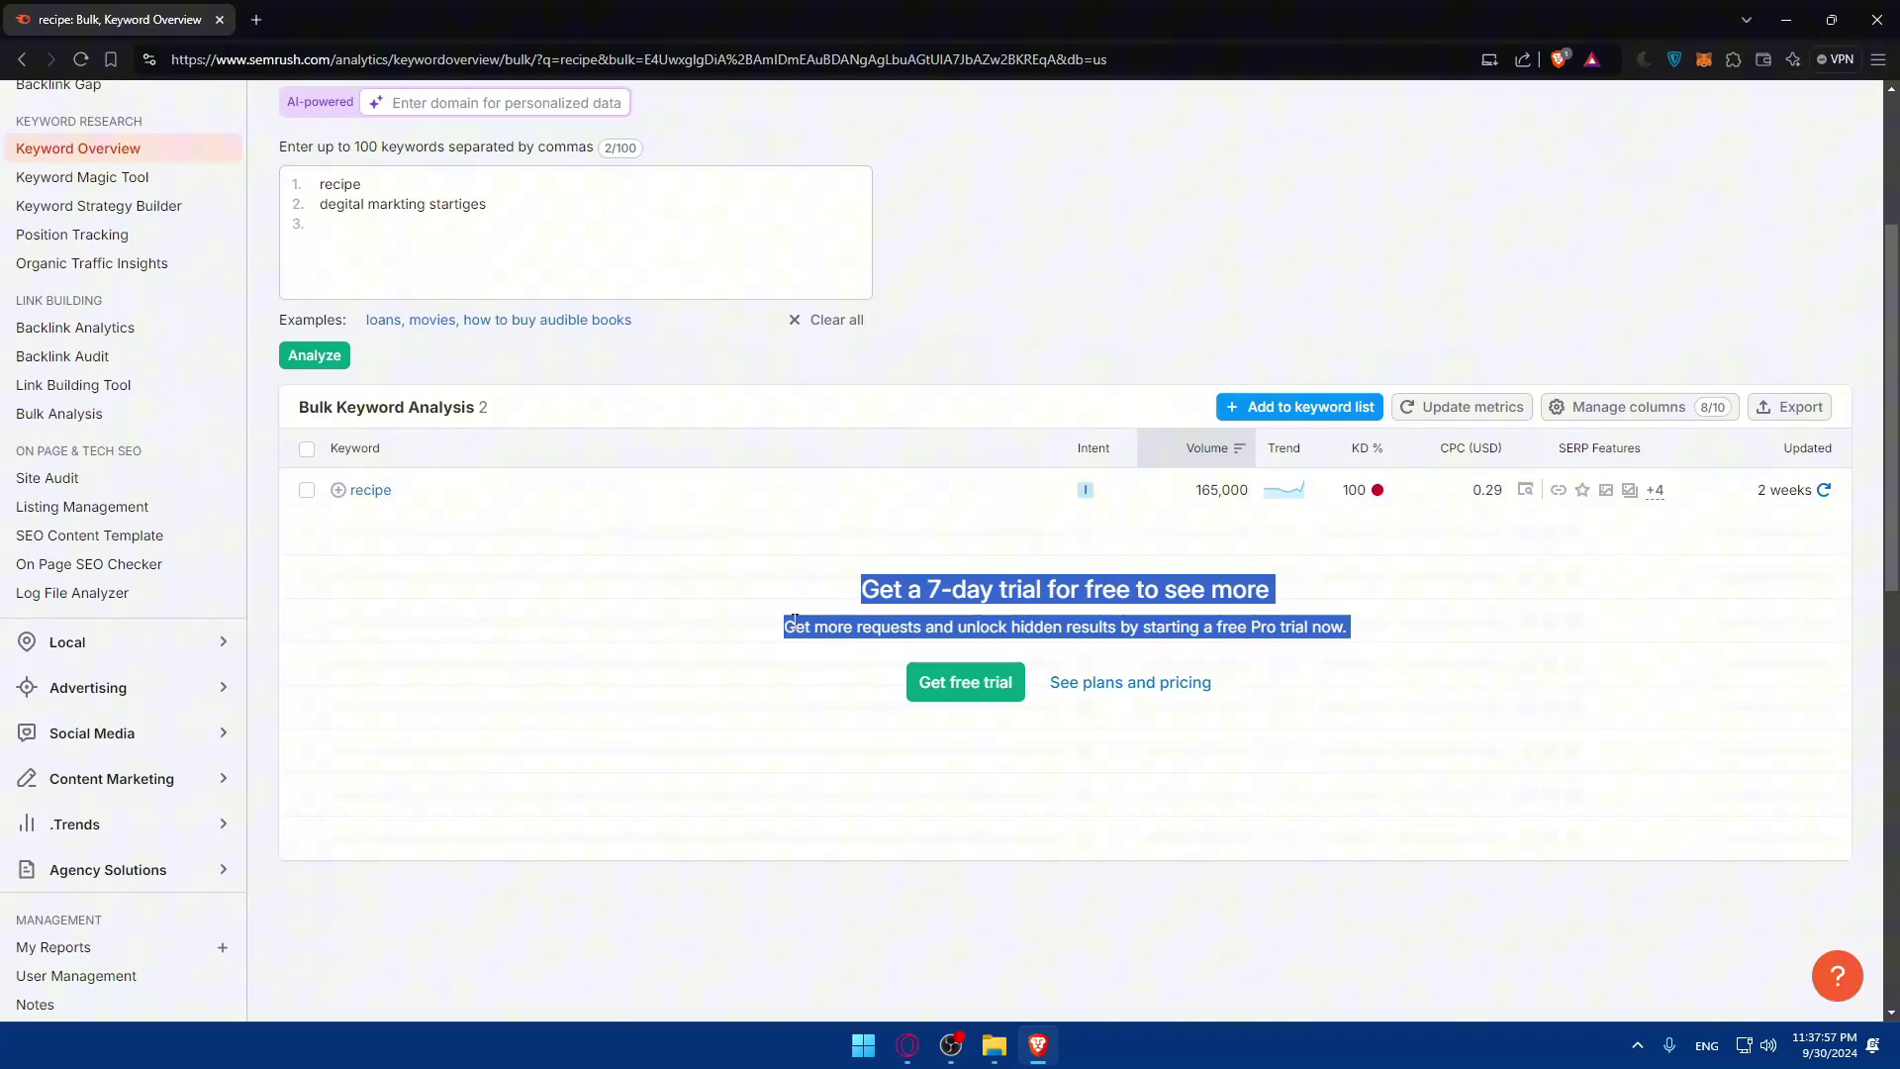
pyautogui.click(836, 692)
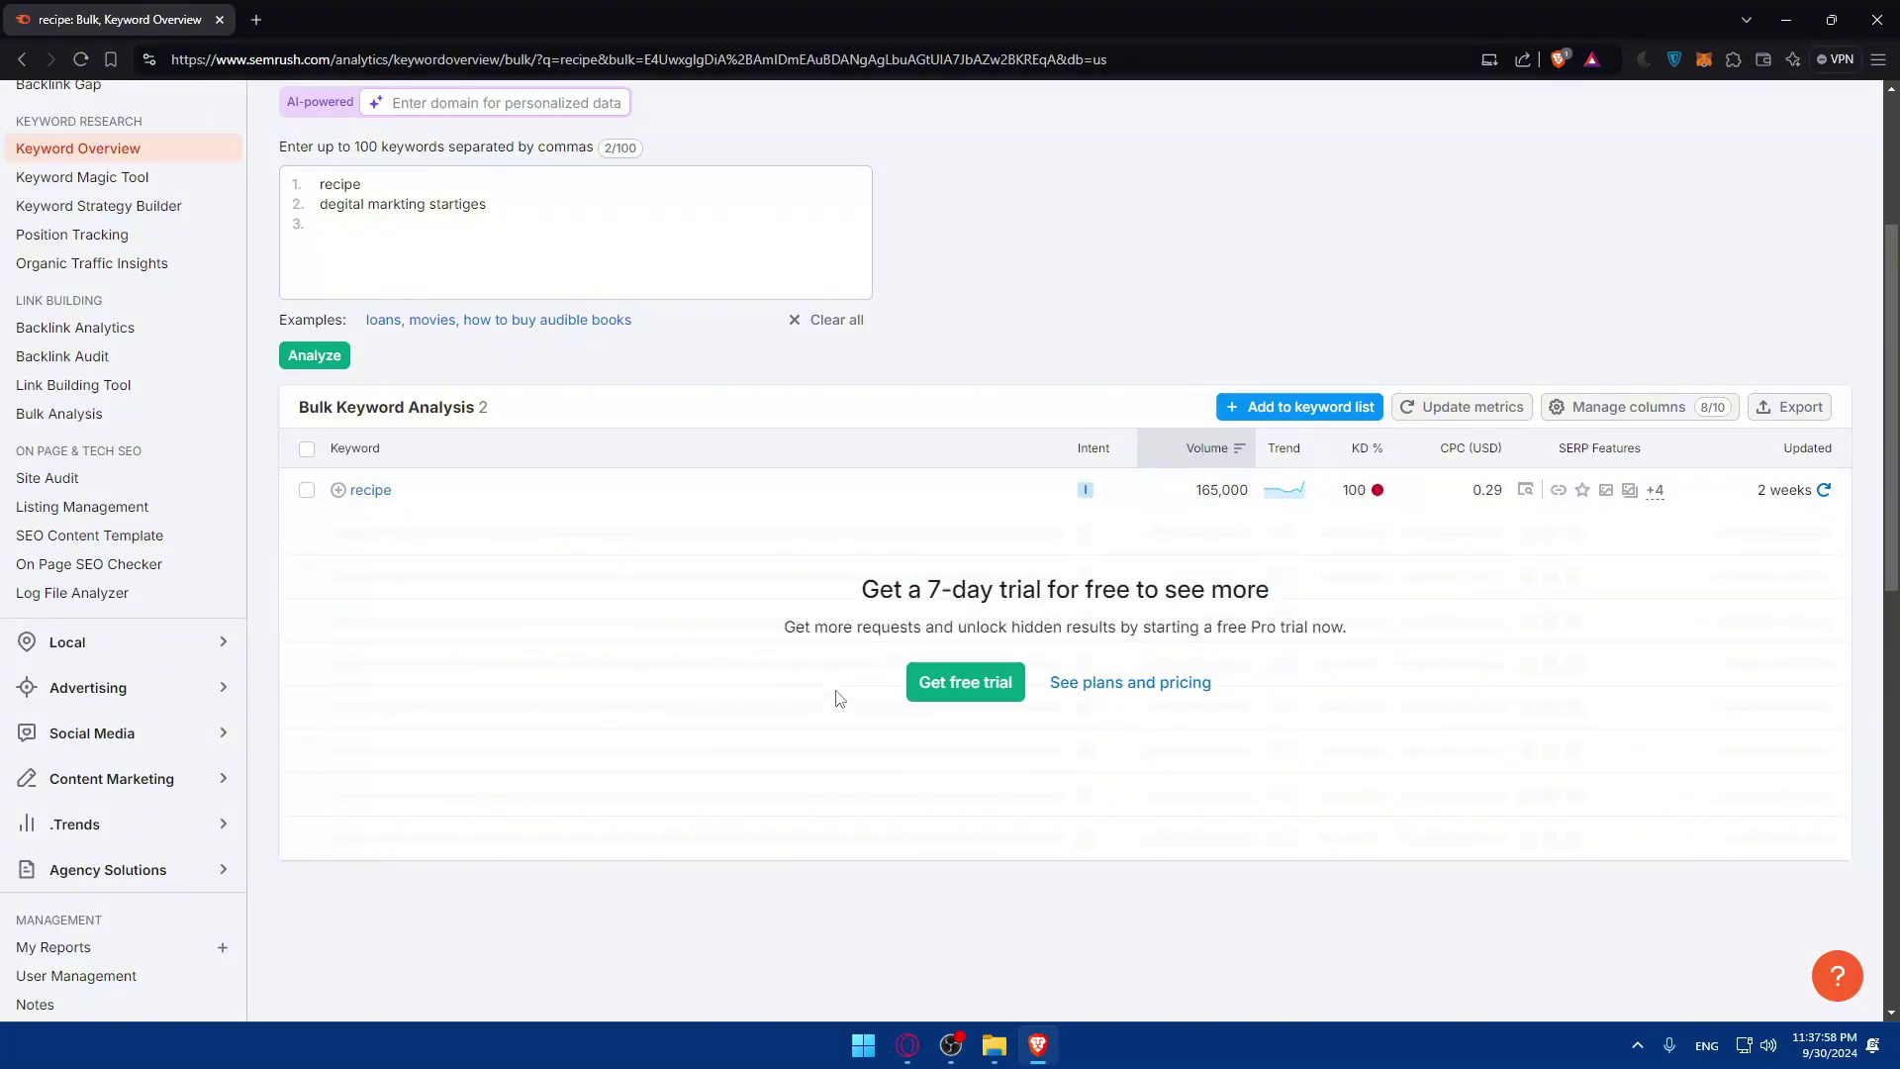
pyautogui.click(1110, 677)
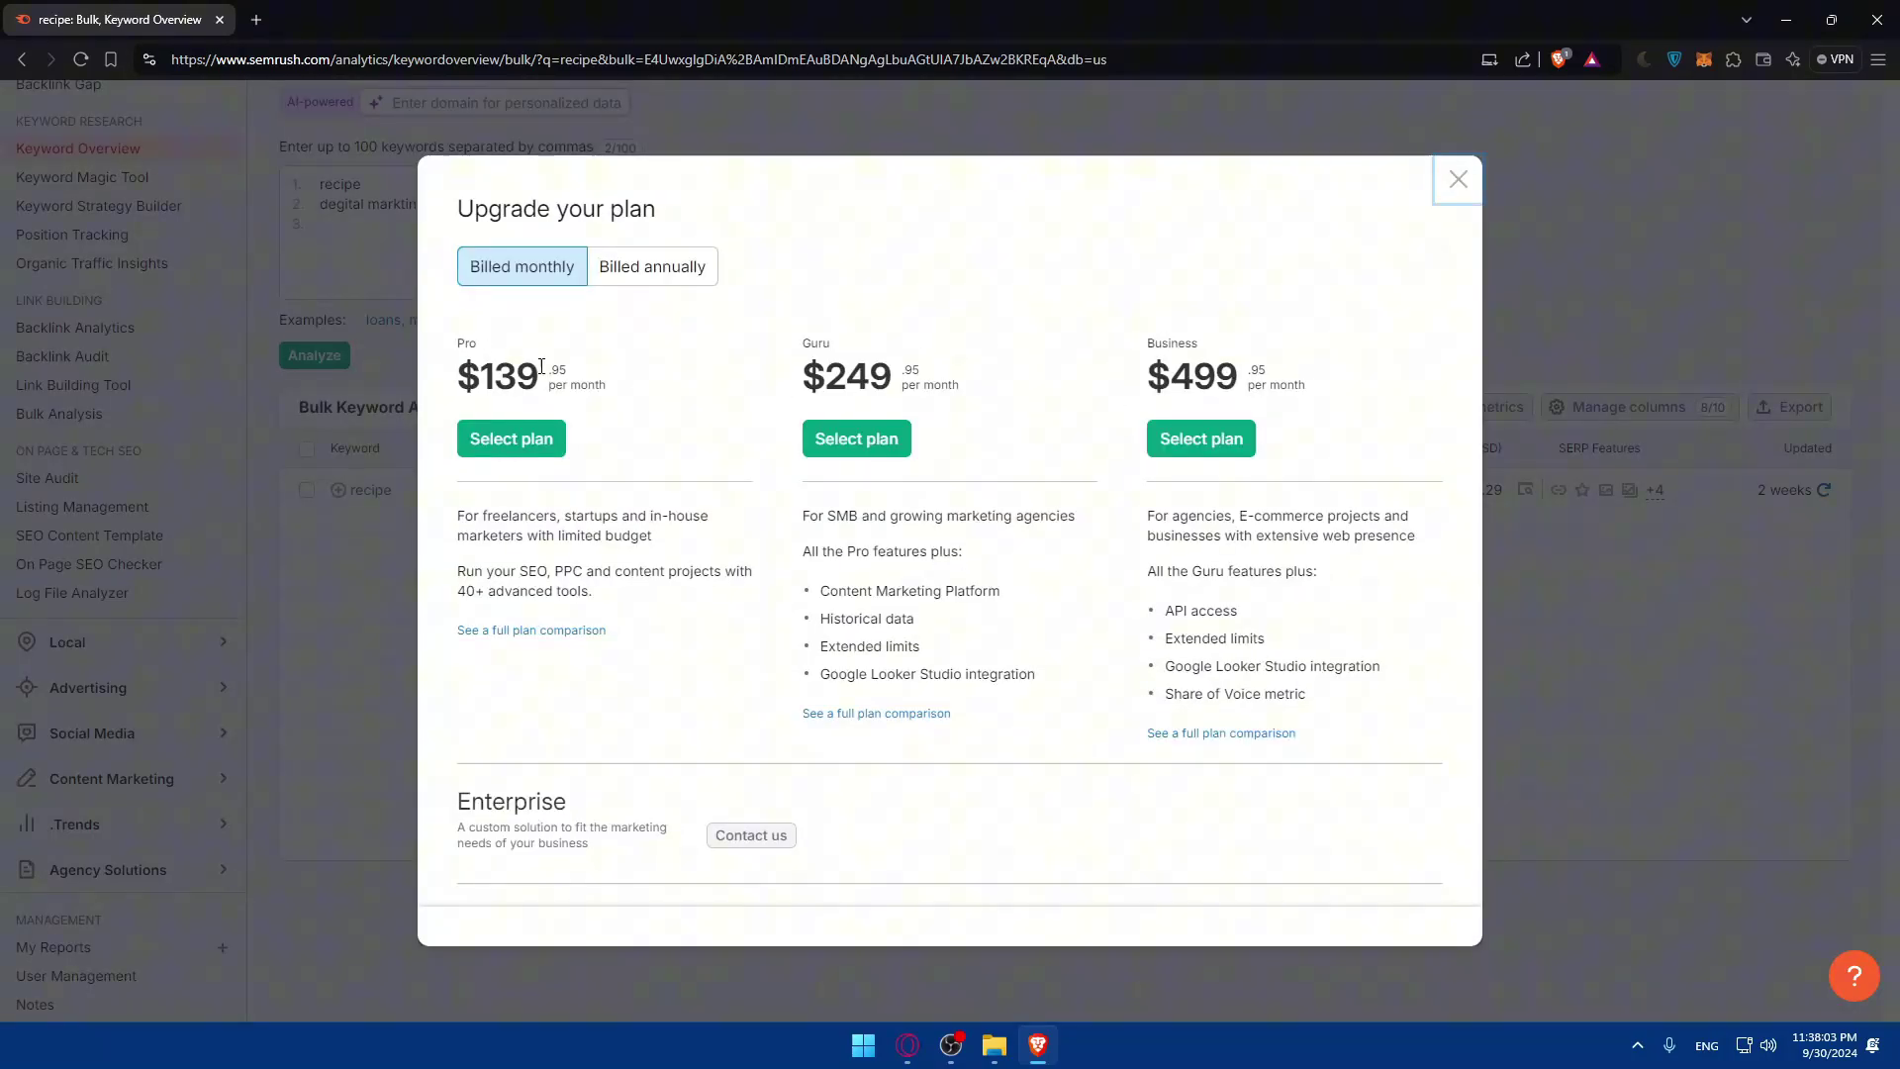
pyautogui.moveTo(541, 366); pyautogui.dragTo(1336, 390)
pyautogui.click(1035, 397)
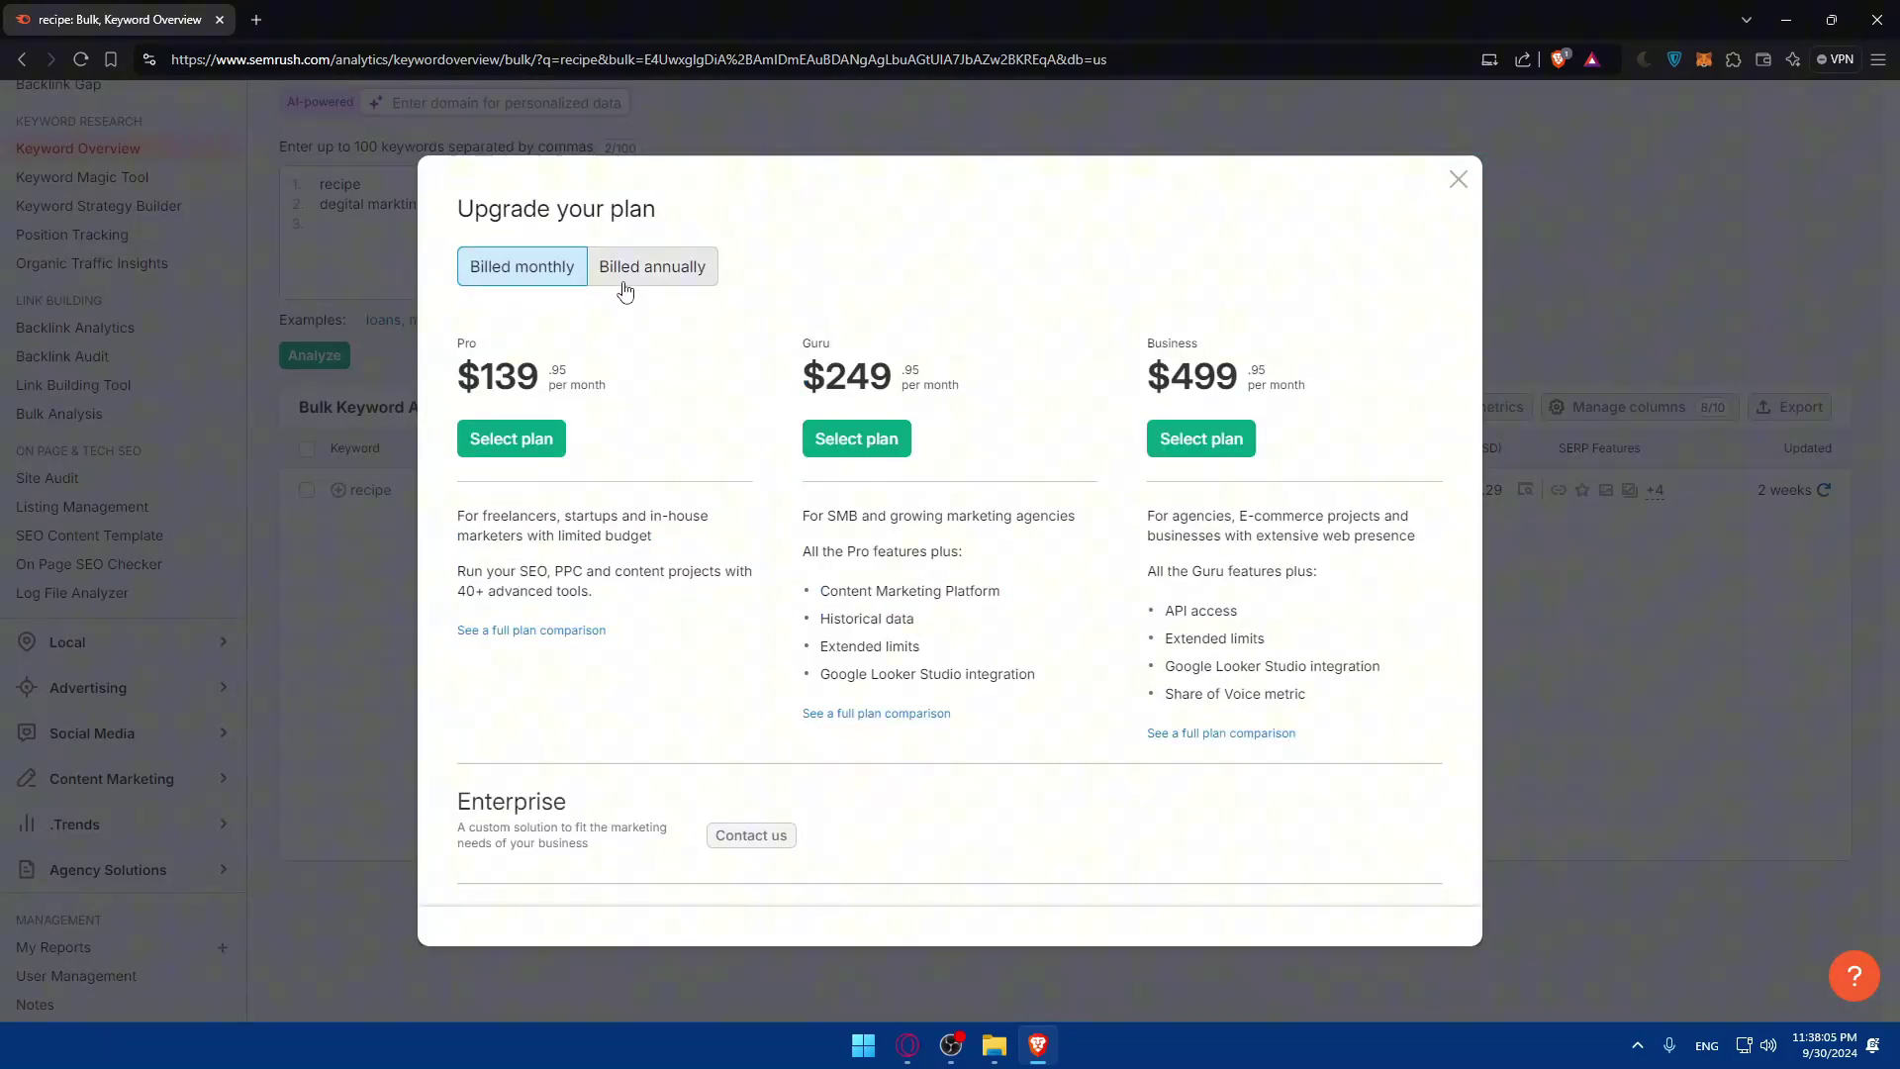
pyautogui.click(627, 276)
pyautogui.scroll(-5, 862, 382)
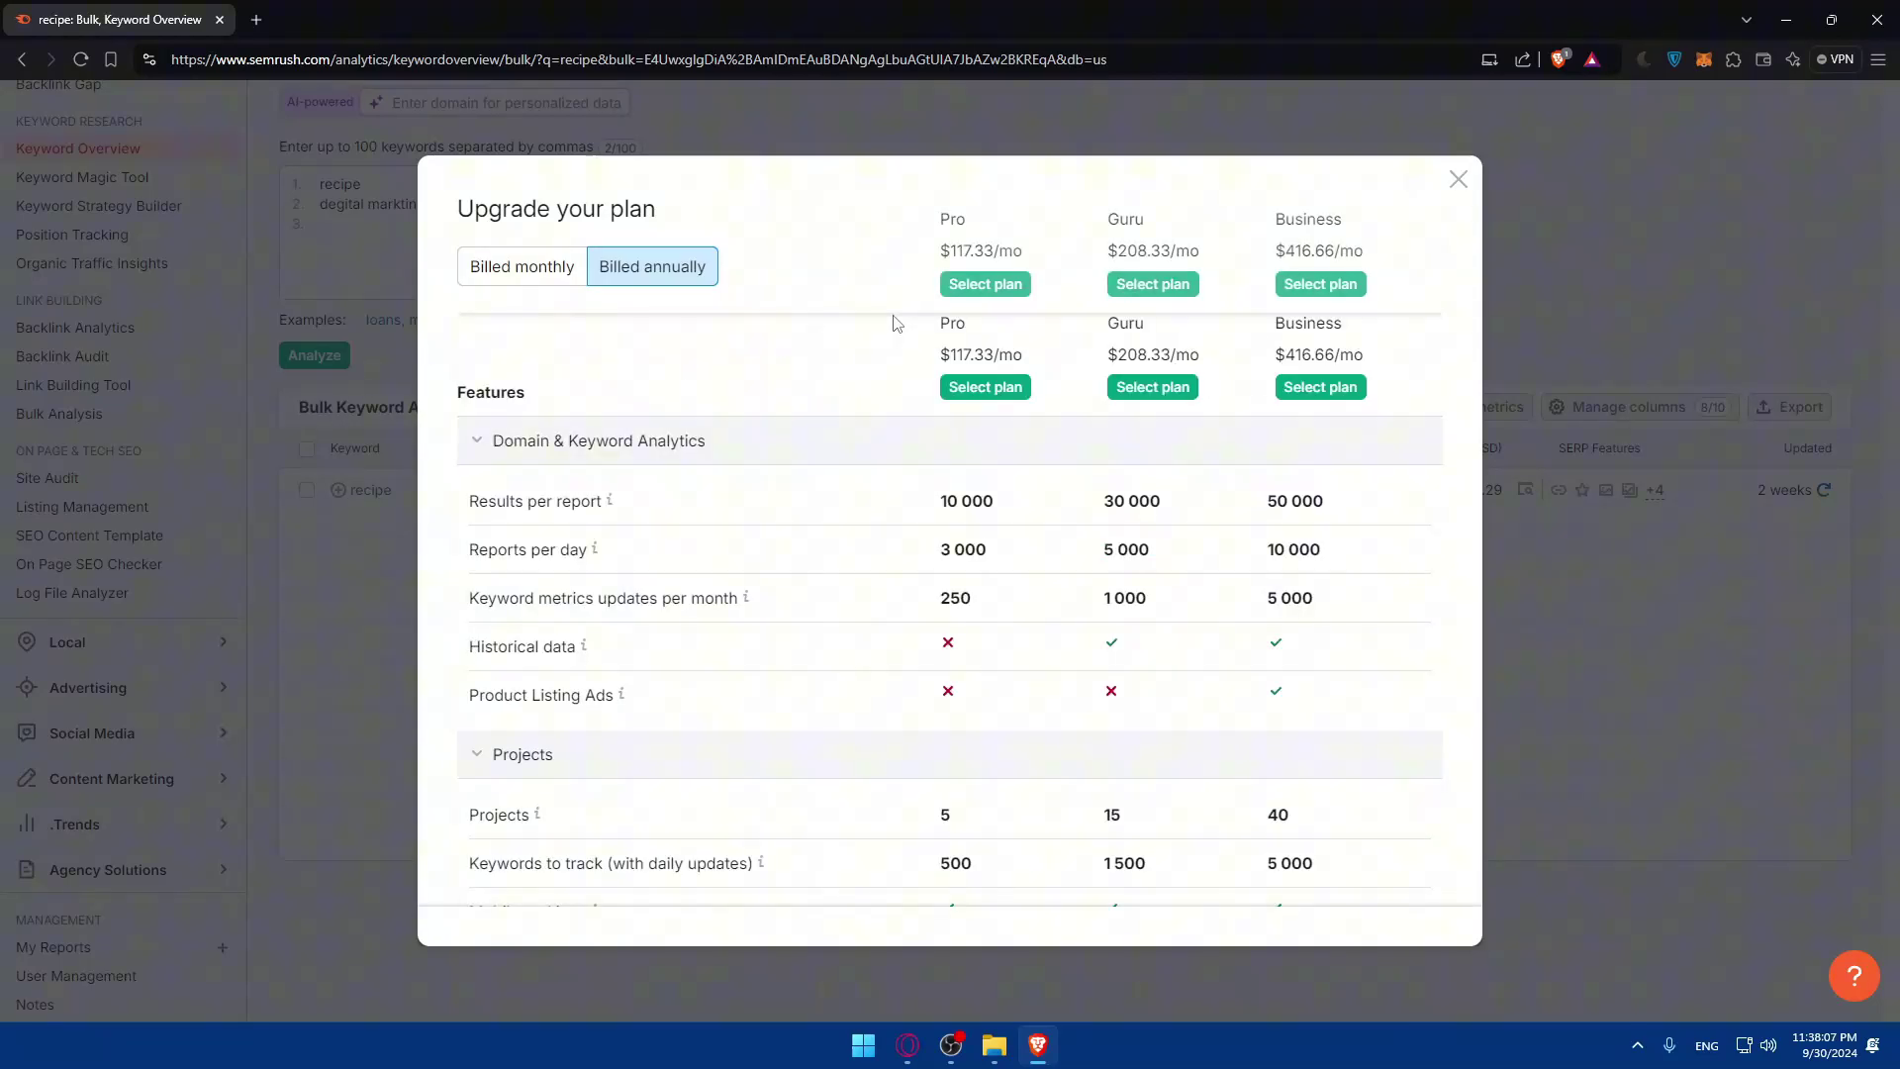
pyautogui.scroll(-2, 847, 365)
pyautogui.scroll(-3, 848, 365)
pyautogui.scroll(-2, 836, 420)
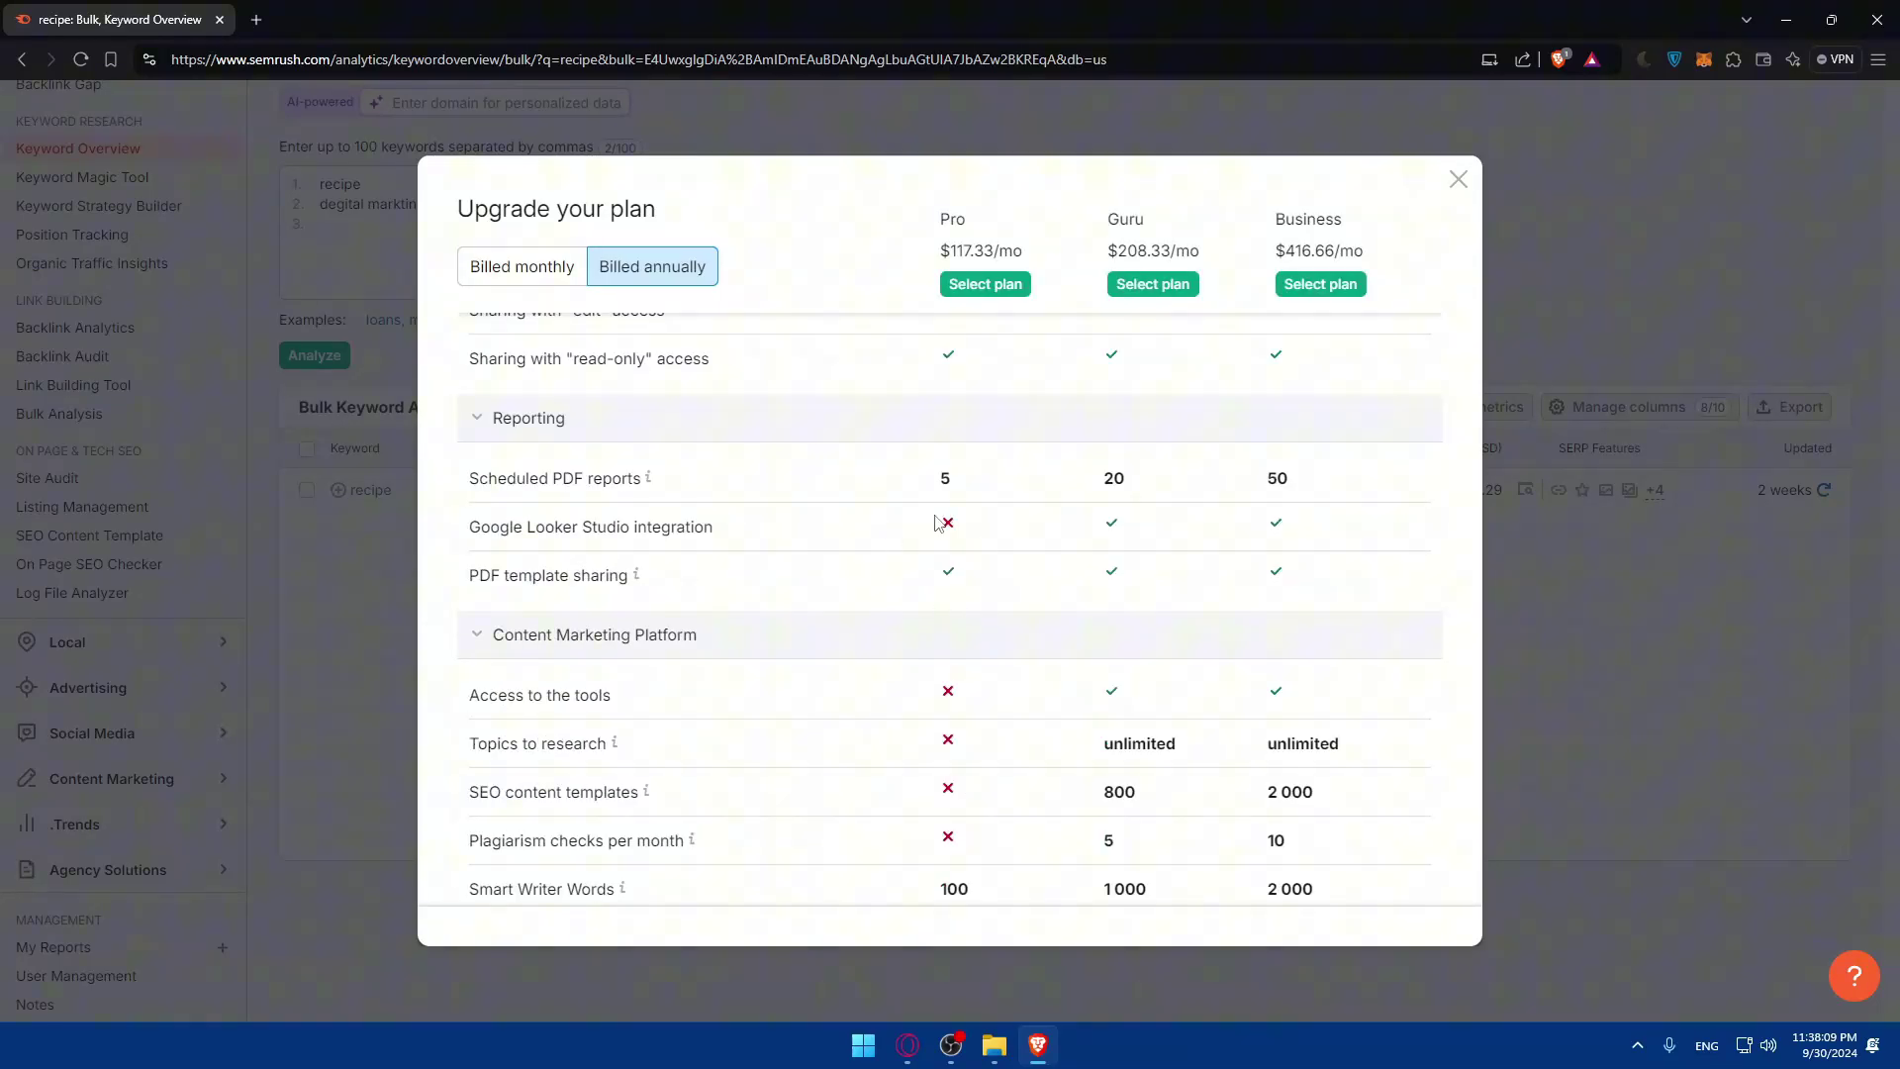
pyautogui.scroll(-2, 1009, 527)
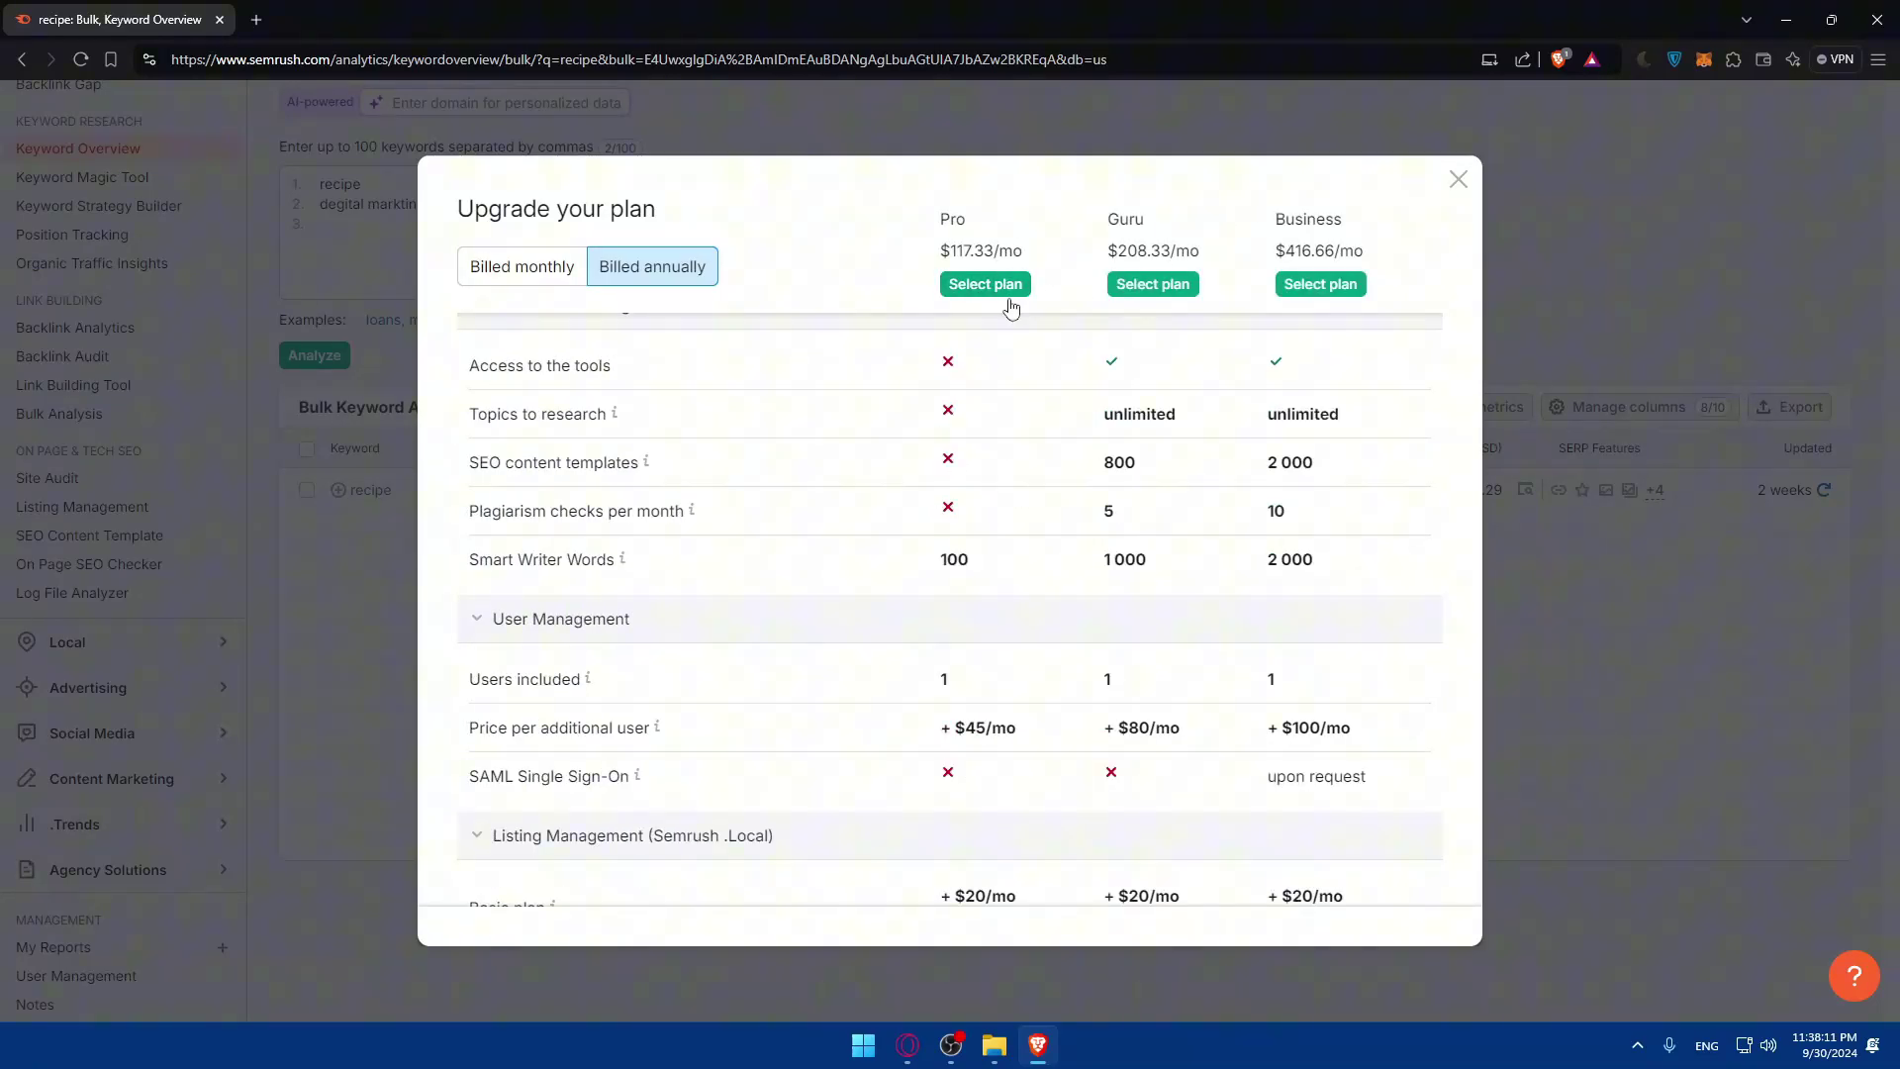
# Close the upgrade plans overview and deselect the highlighted free-trial text.
pyautogui.click(1457, 179)
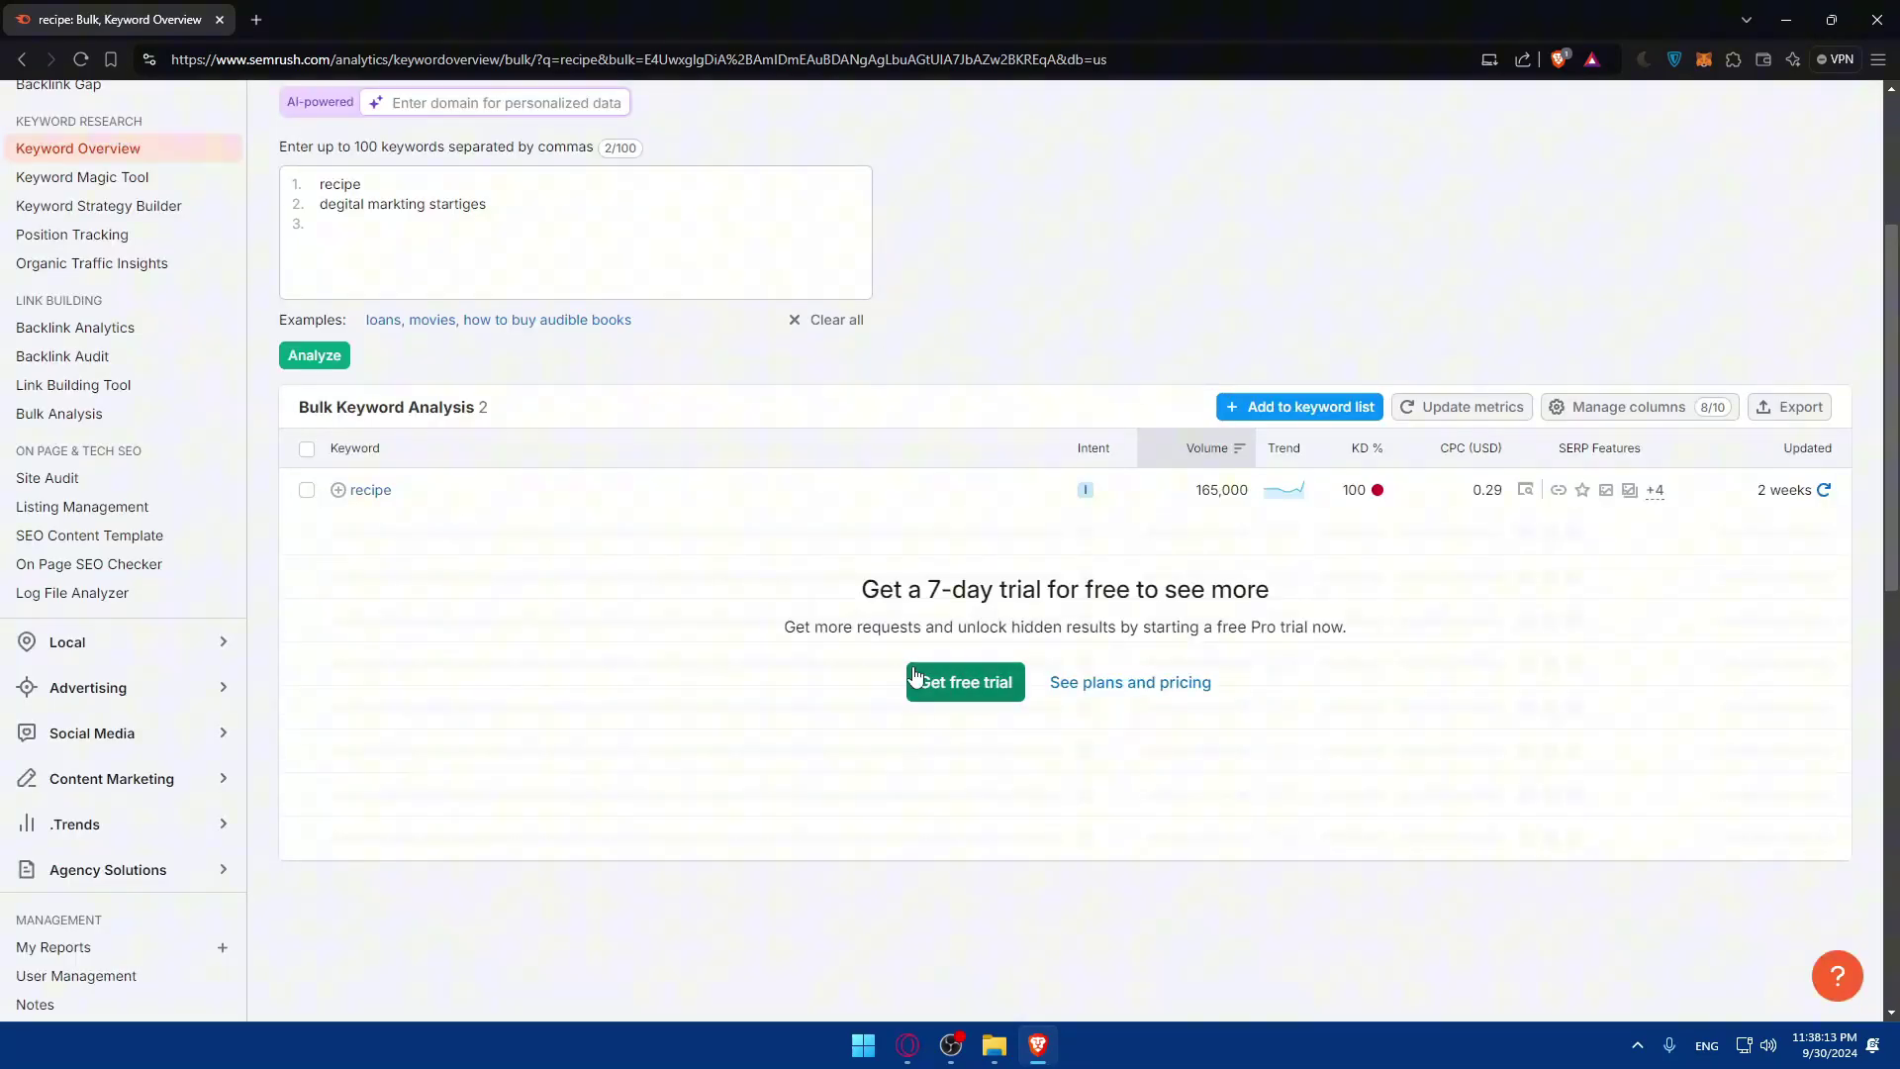
pyautogui.moveTo(847, 591)
pyautogui.mouseDown()
pyautogui.moveTo(1310, 623)
pyautogui.moveTo(1303, 608)
pyautogui.mouseUp()
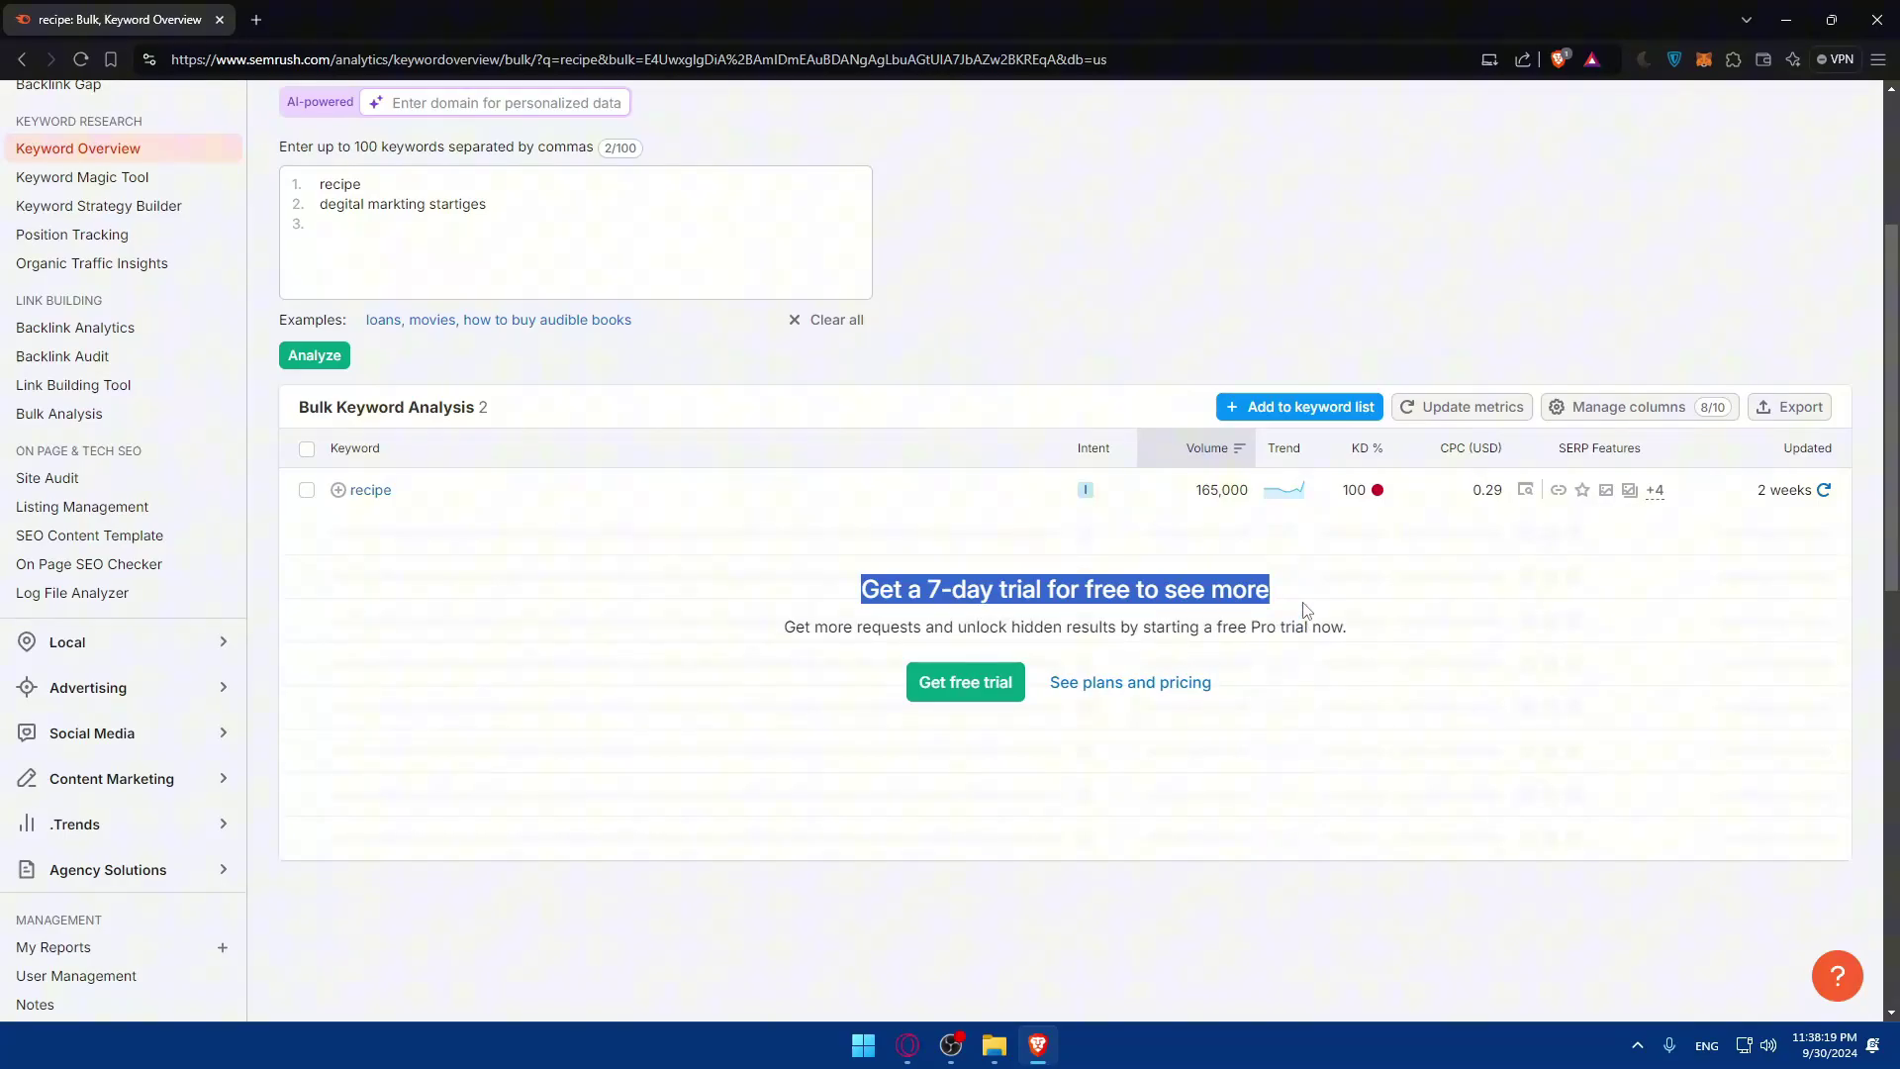
pyautogui.click(1180, 276)
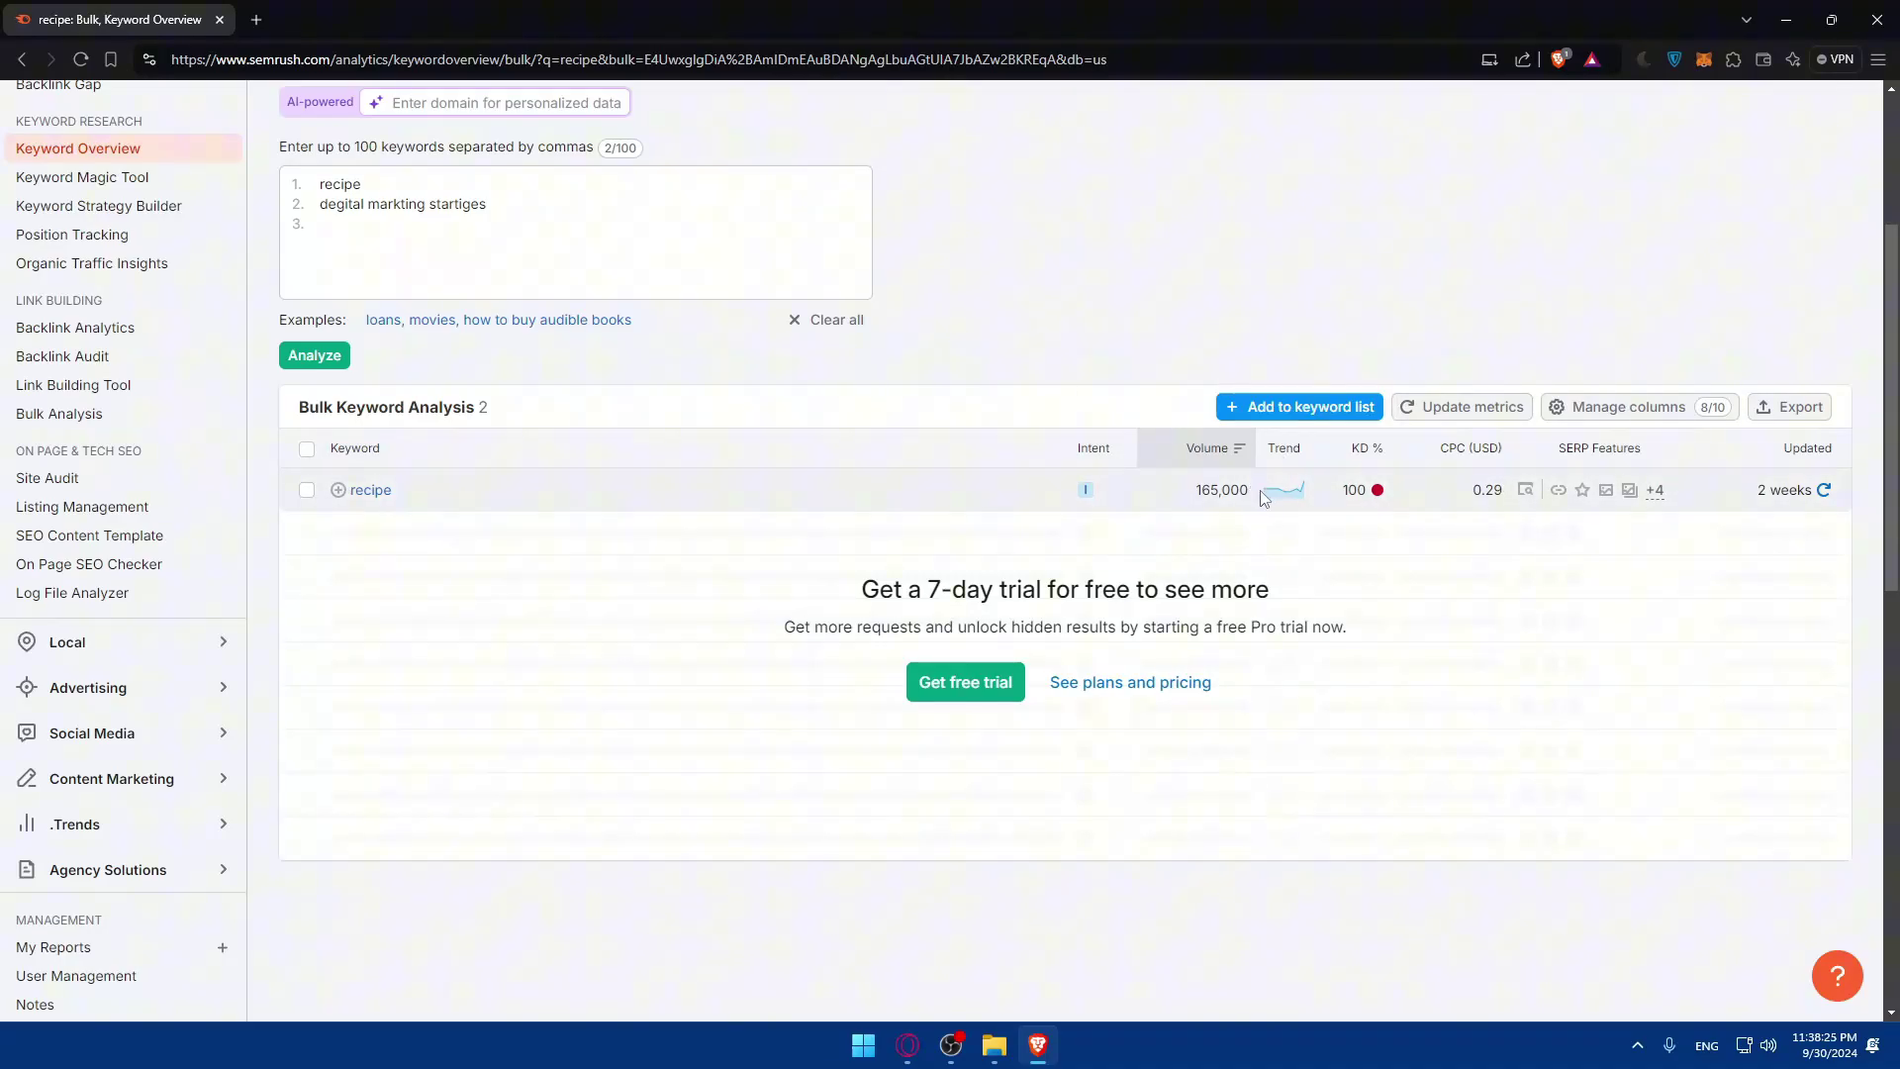
# Load trends.google.com in a new browser tab.
pyautogui.click(256, 19)
pyautogui.write('g')
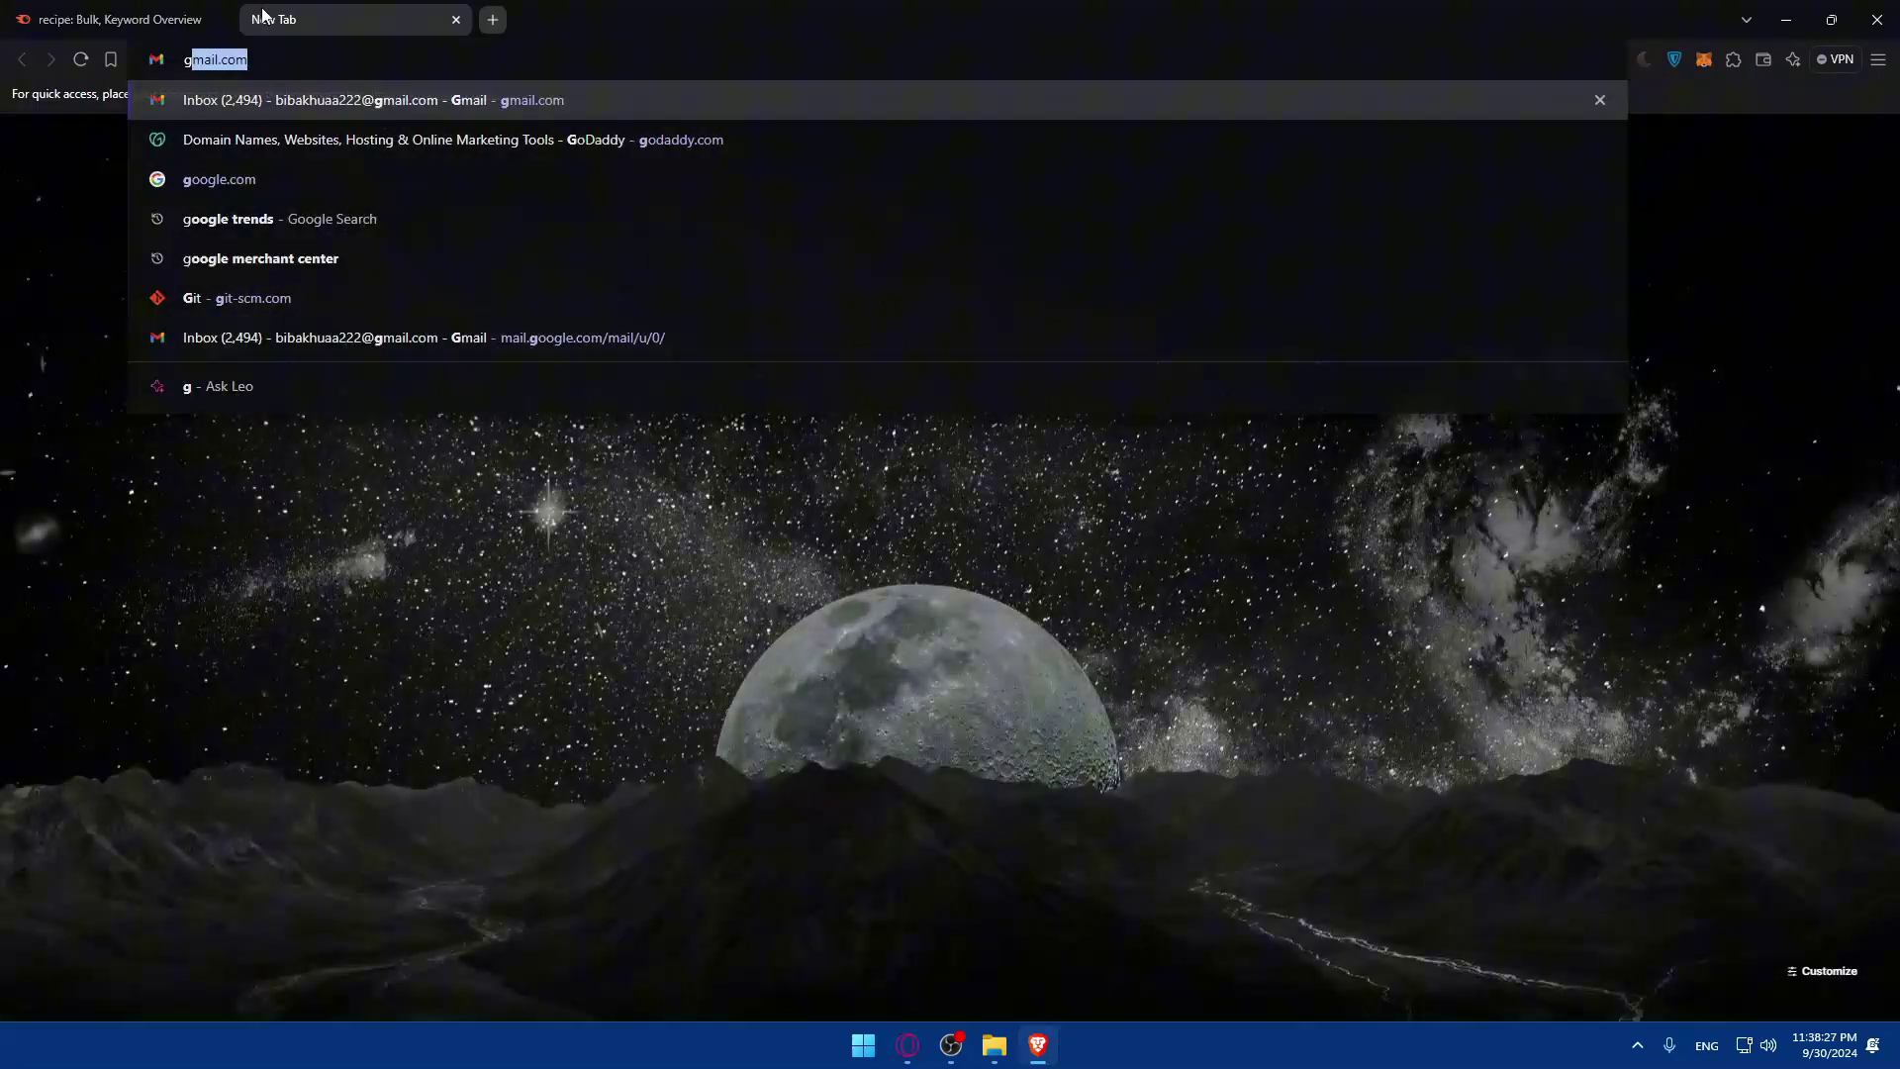
pyautogui.write('oogle trend')
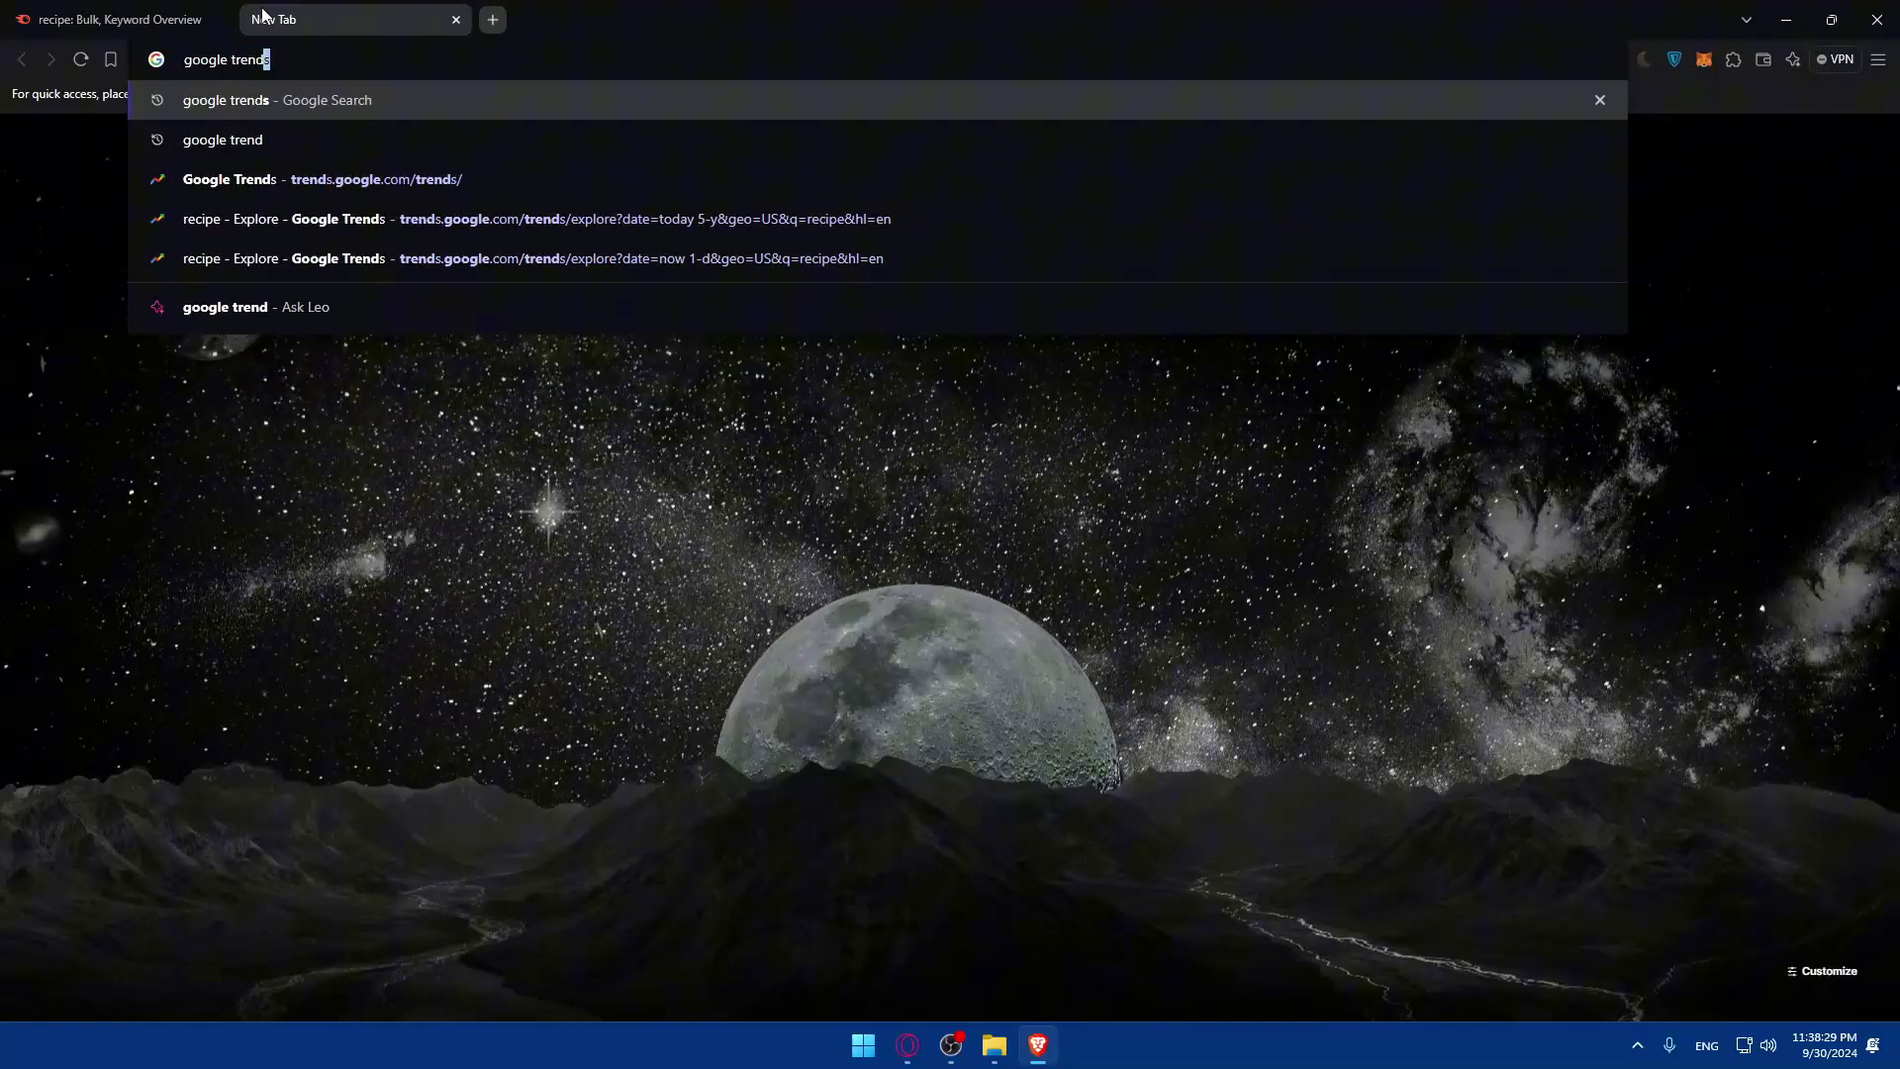
pyautogui.write('=')
pyautogui.press('BackSpace')
pyautogui.press('BackSpace')
pyautogui.press('BackSpace')
pyautogui.press('BackSpace')
pyautogui.press('BackSpace')
pyautogui.press('BackSpace')
pyautogui.press('BackSpace')
pyautogui.write('tr')
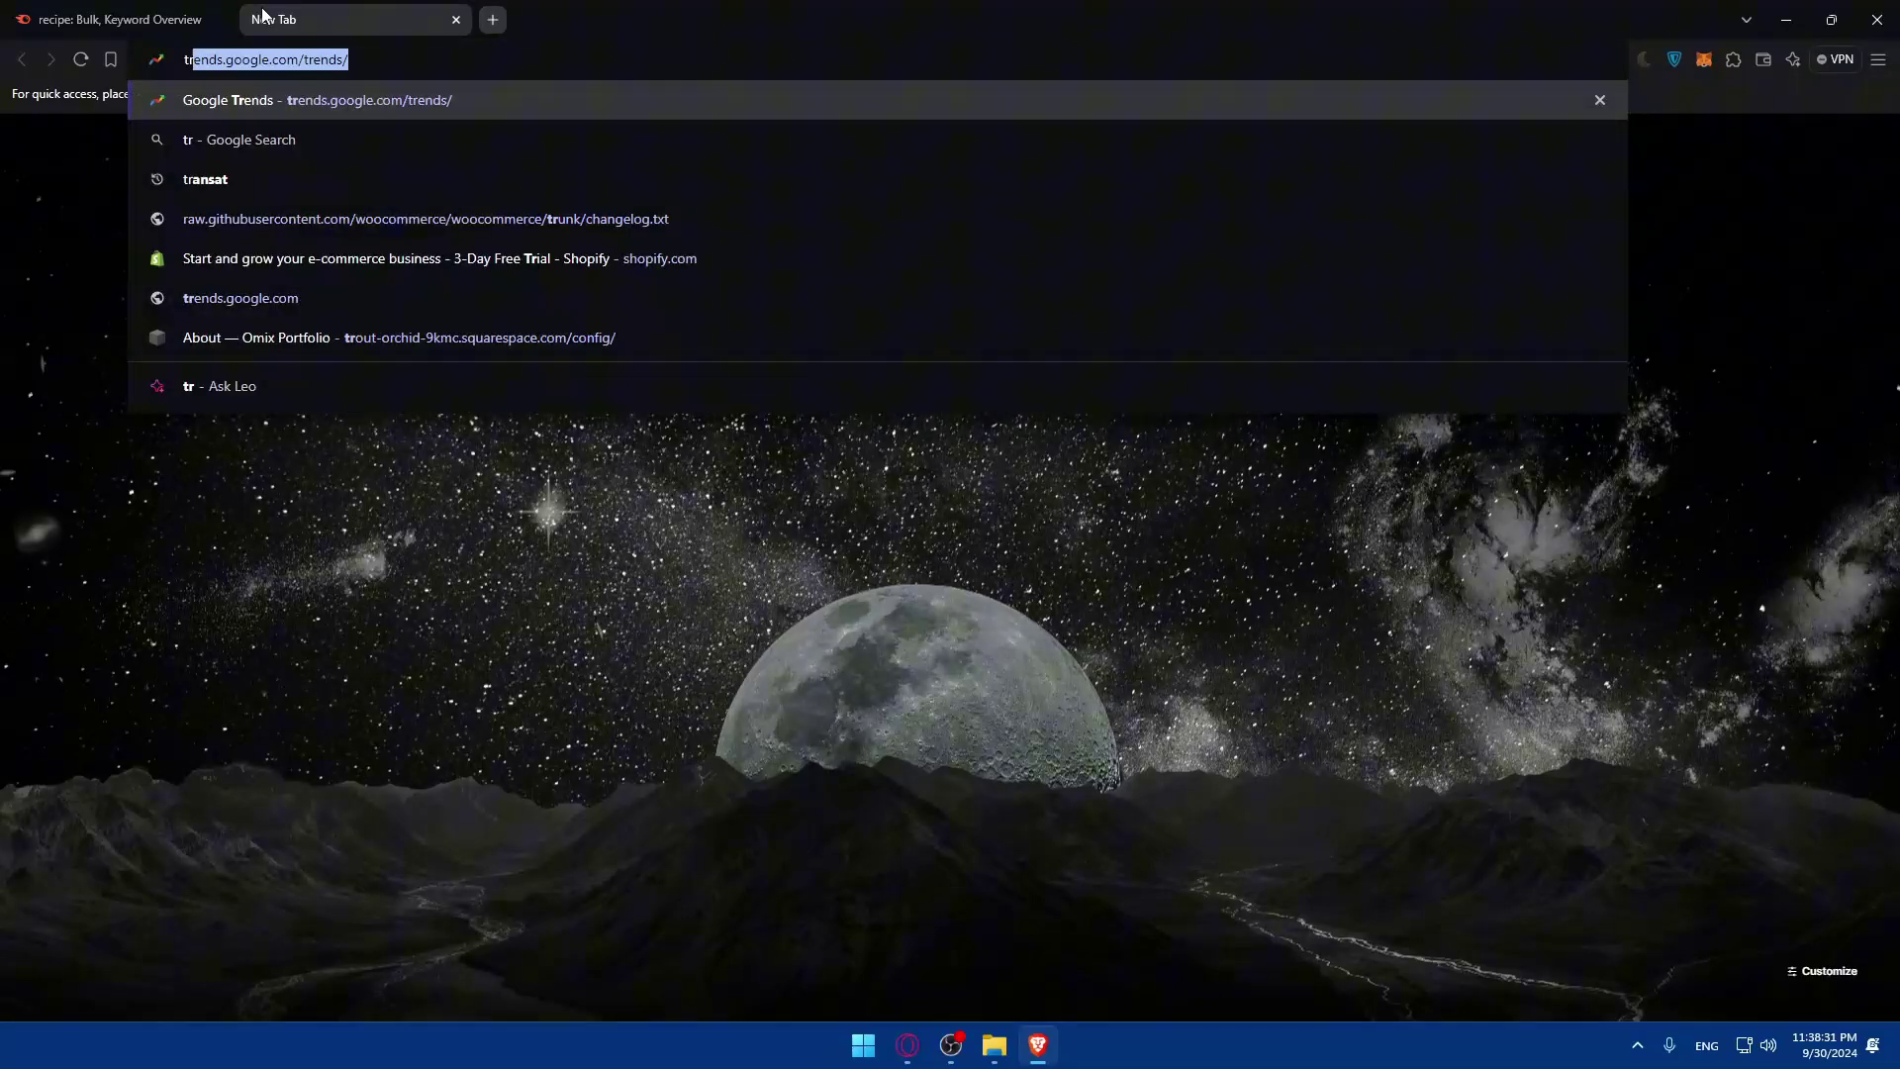
pyautogui.write('ends')
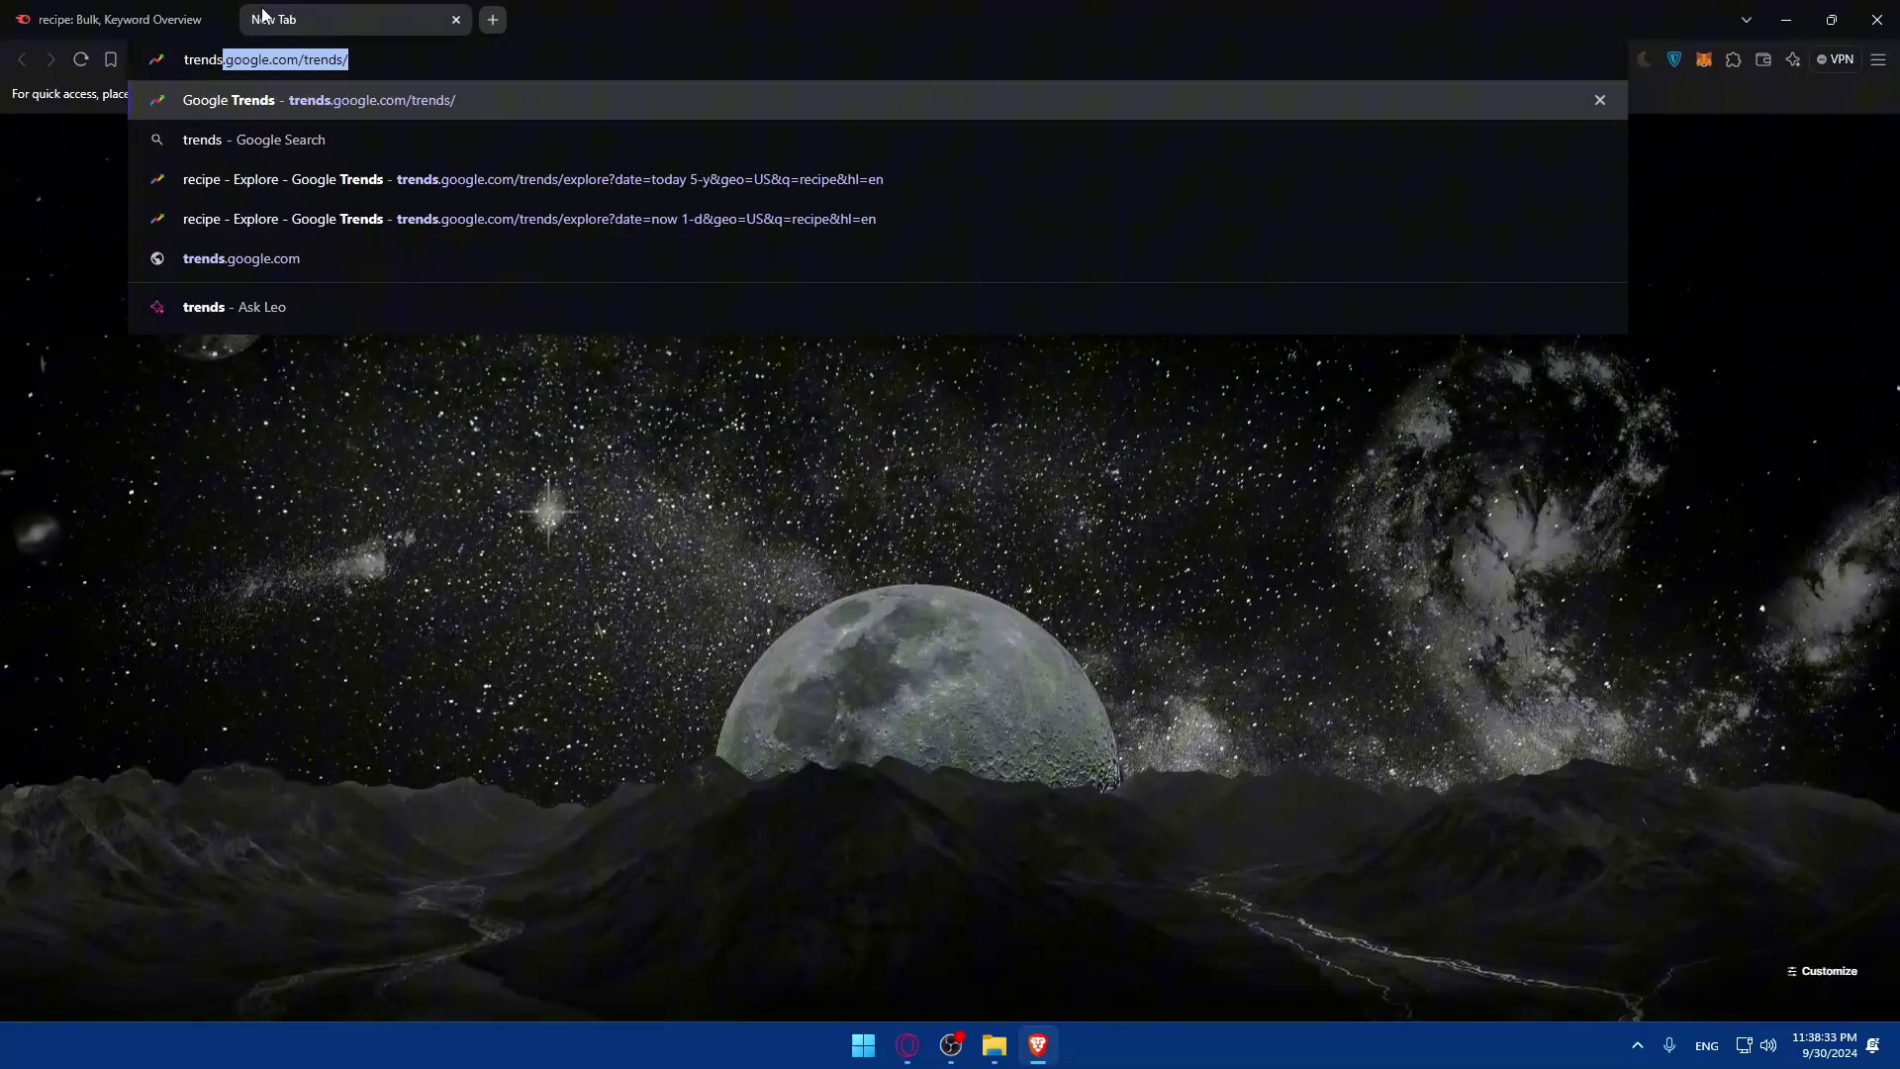
pyautogui.write('.google.com')
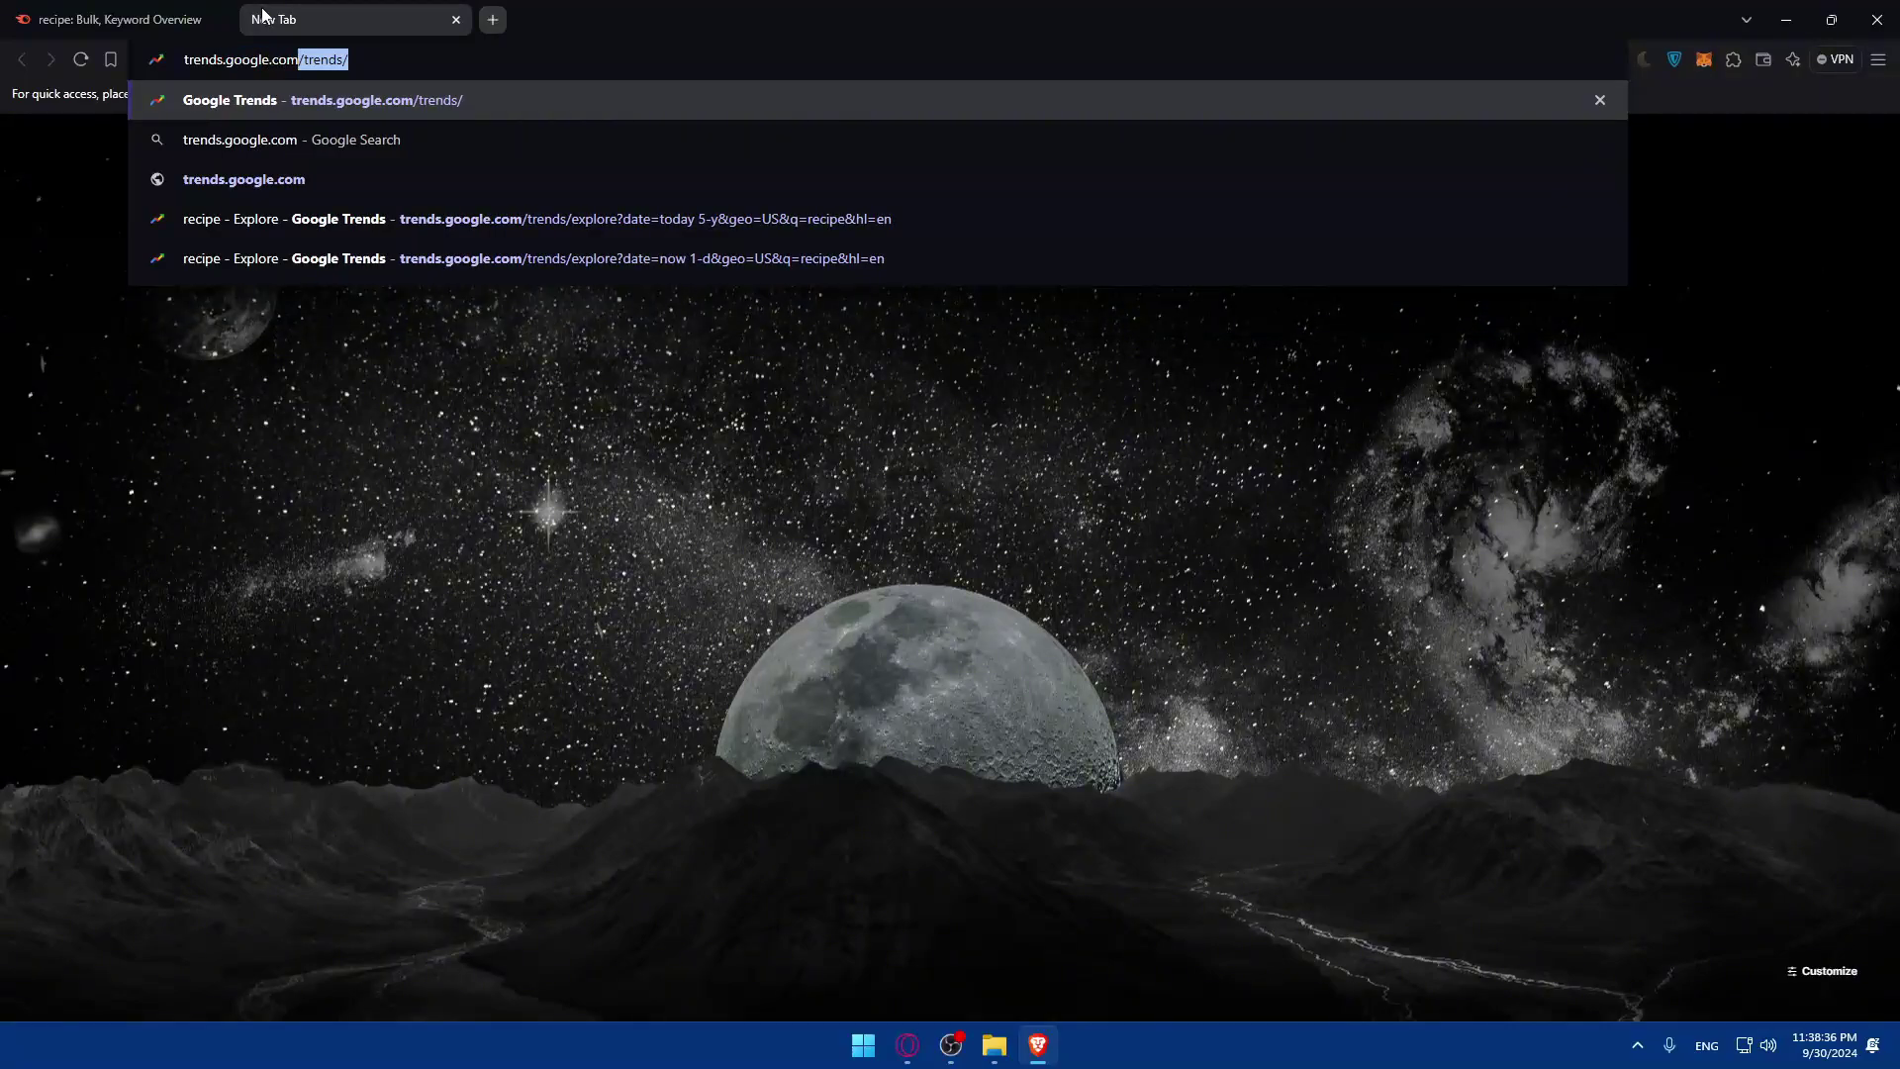
pyautogui.press('Return')
# Trim the trailing path from the address and reload the Google Trends home page.
pyautogui.rightClick(262, 15)
pyautogui.click(595, 135)
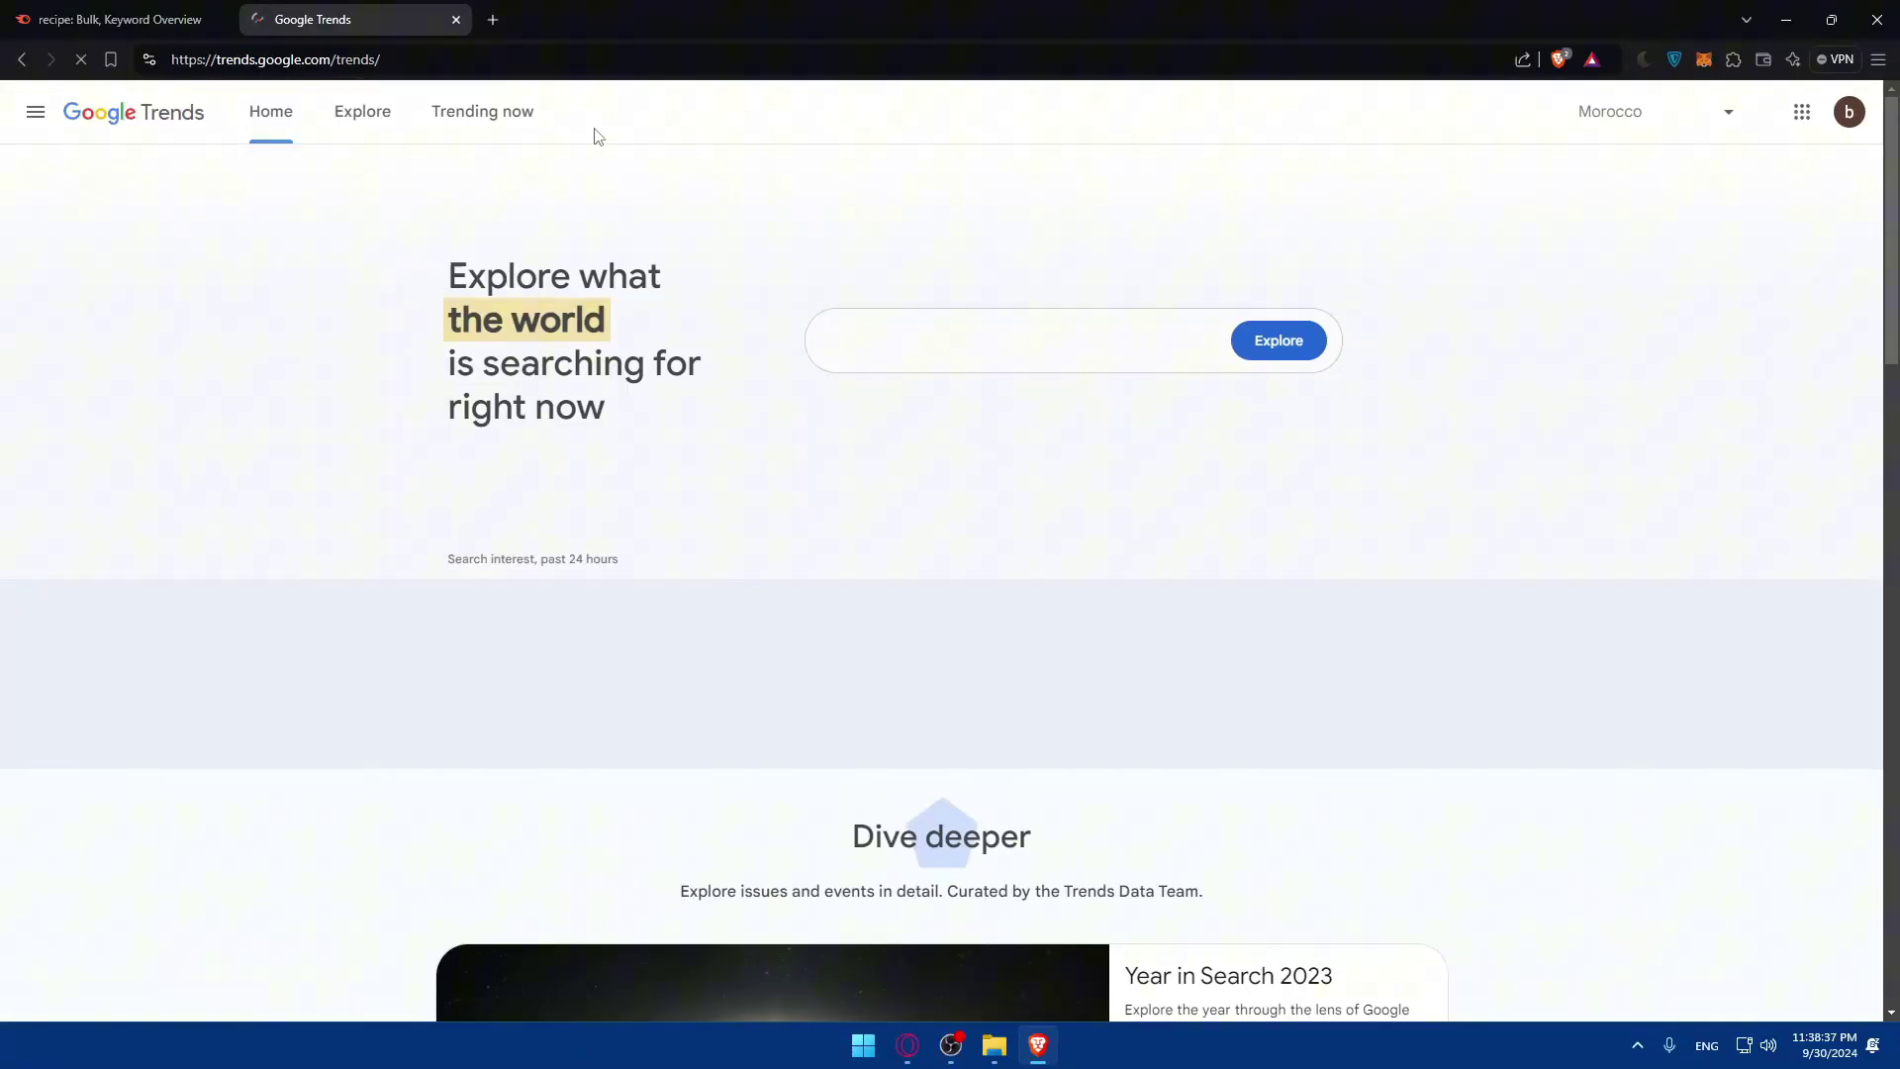
pyautogui.doubleClick(344, 62)
pyautogui.press('BackSpace')
pyautogui.press('Return')
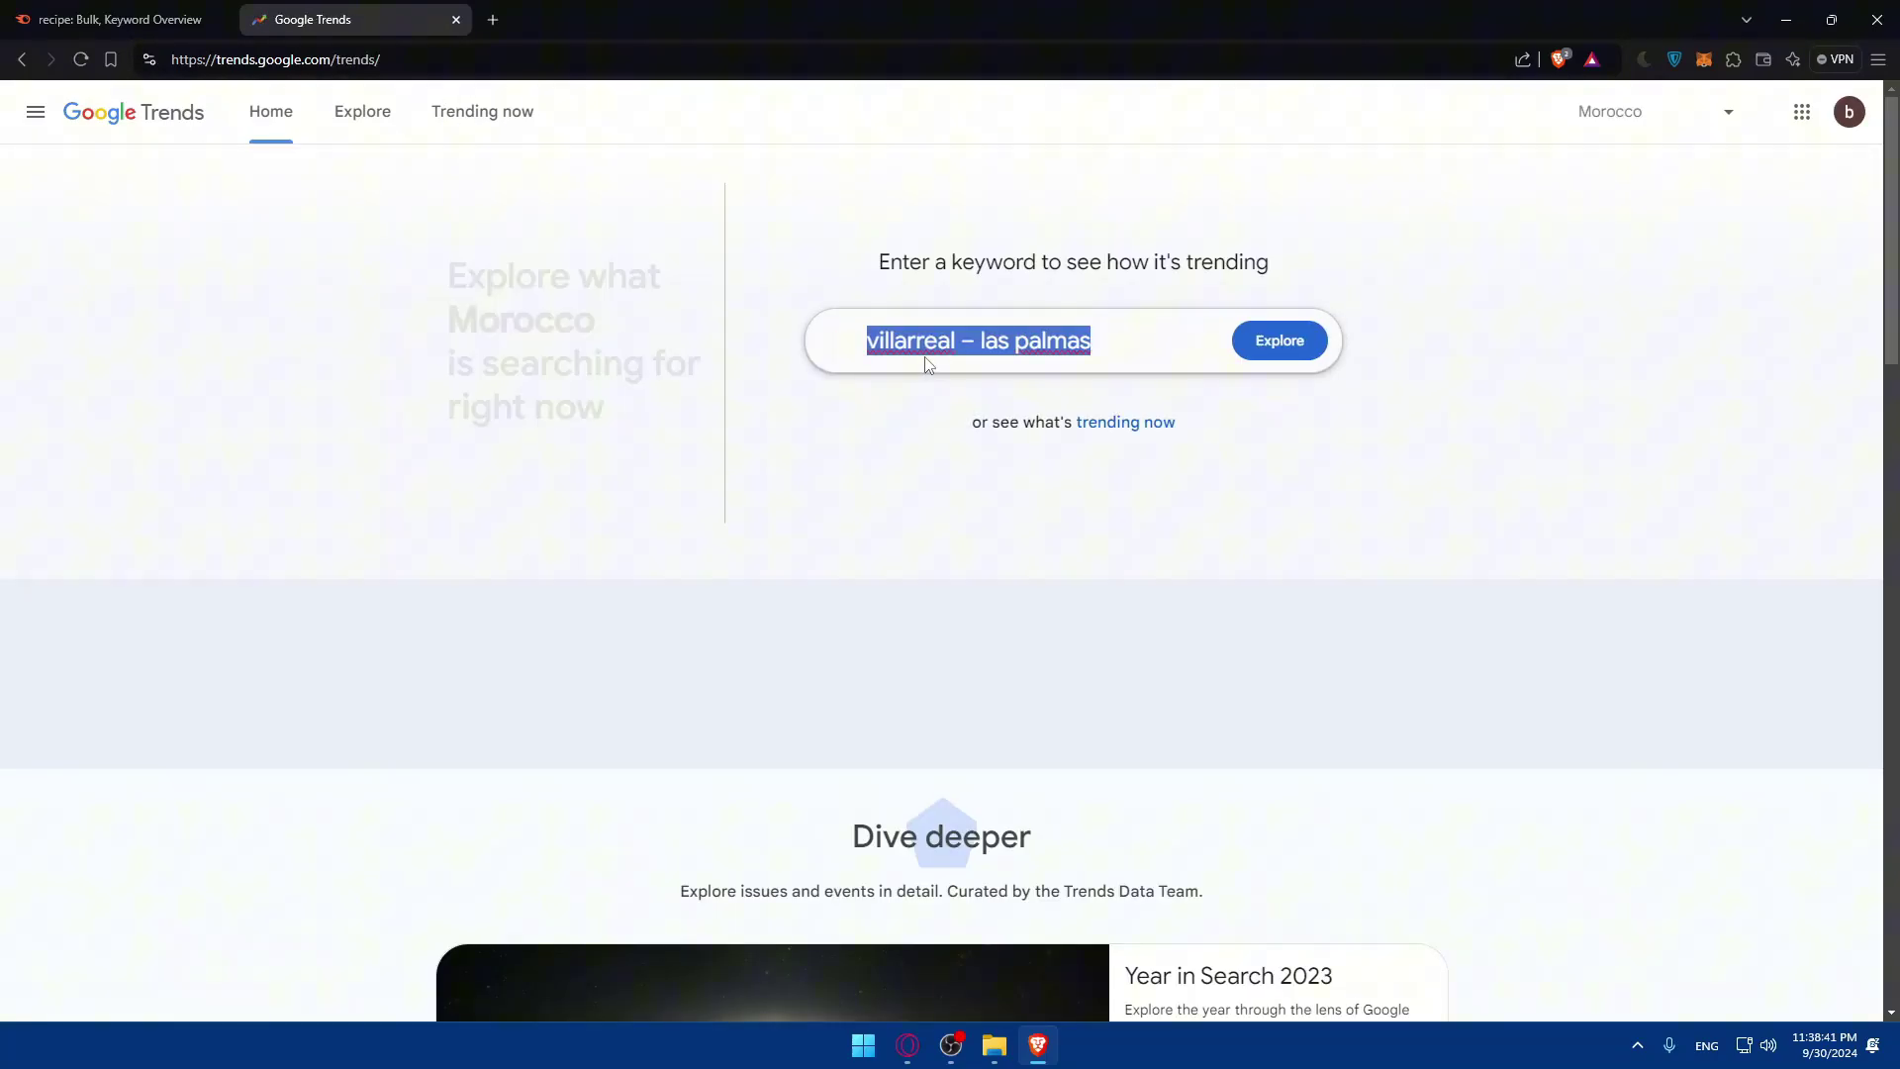
pyautogui.write('r')
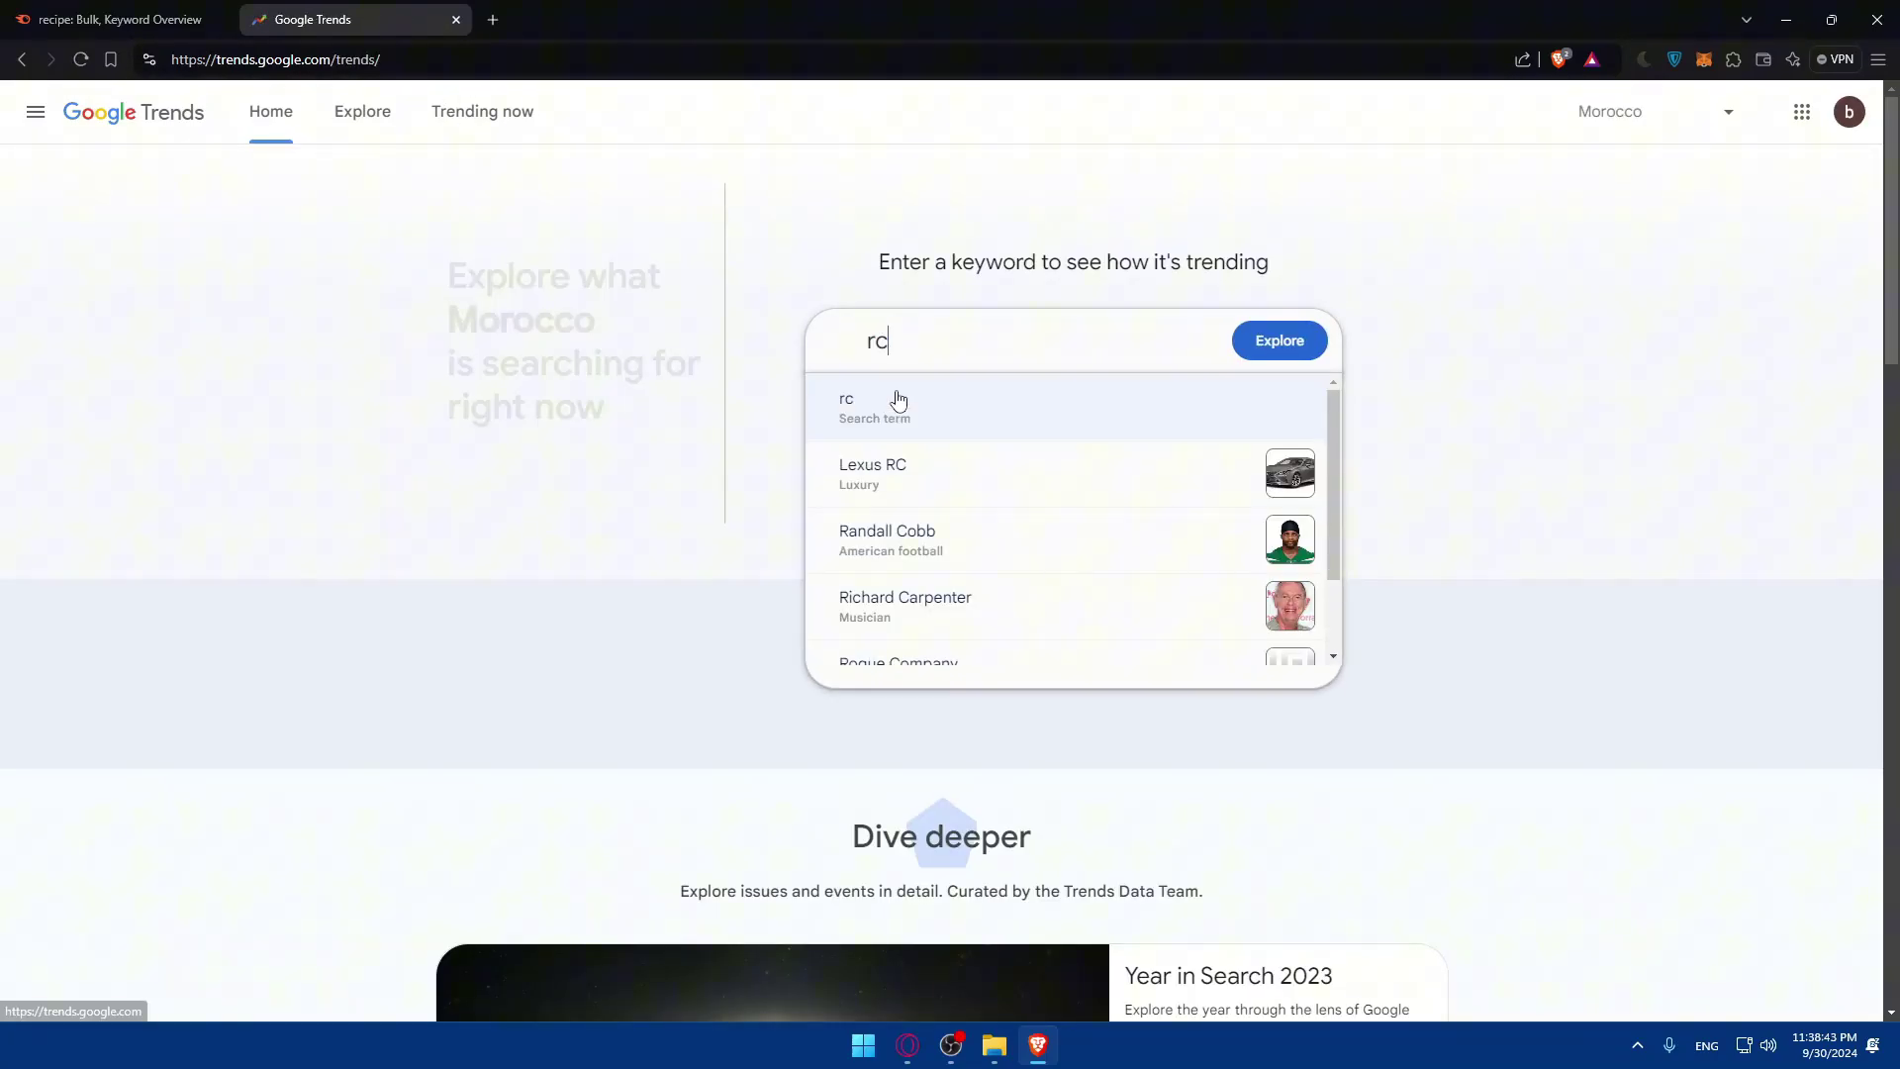
pyautogui.write('ec')
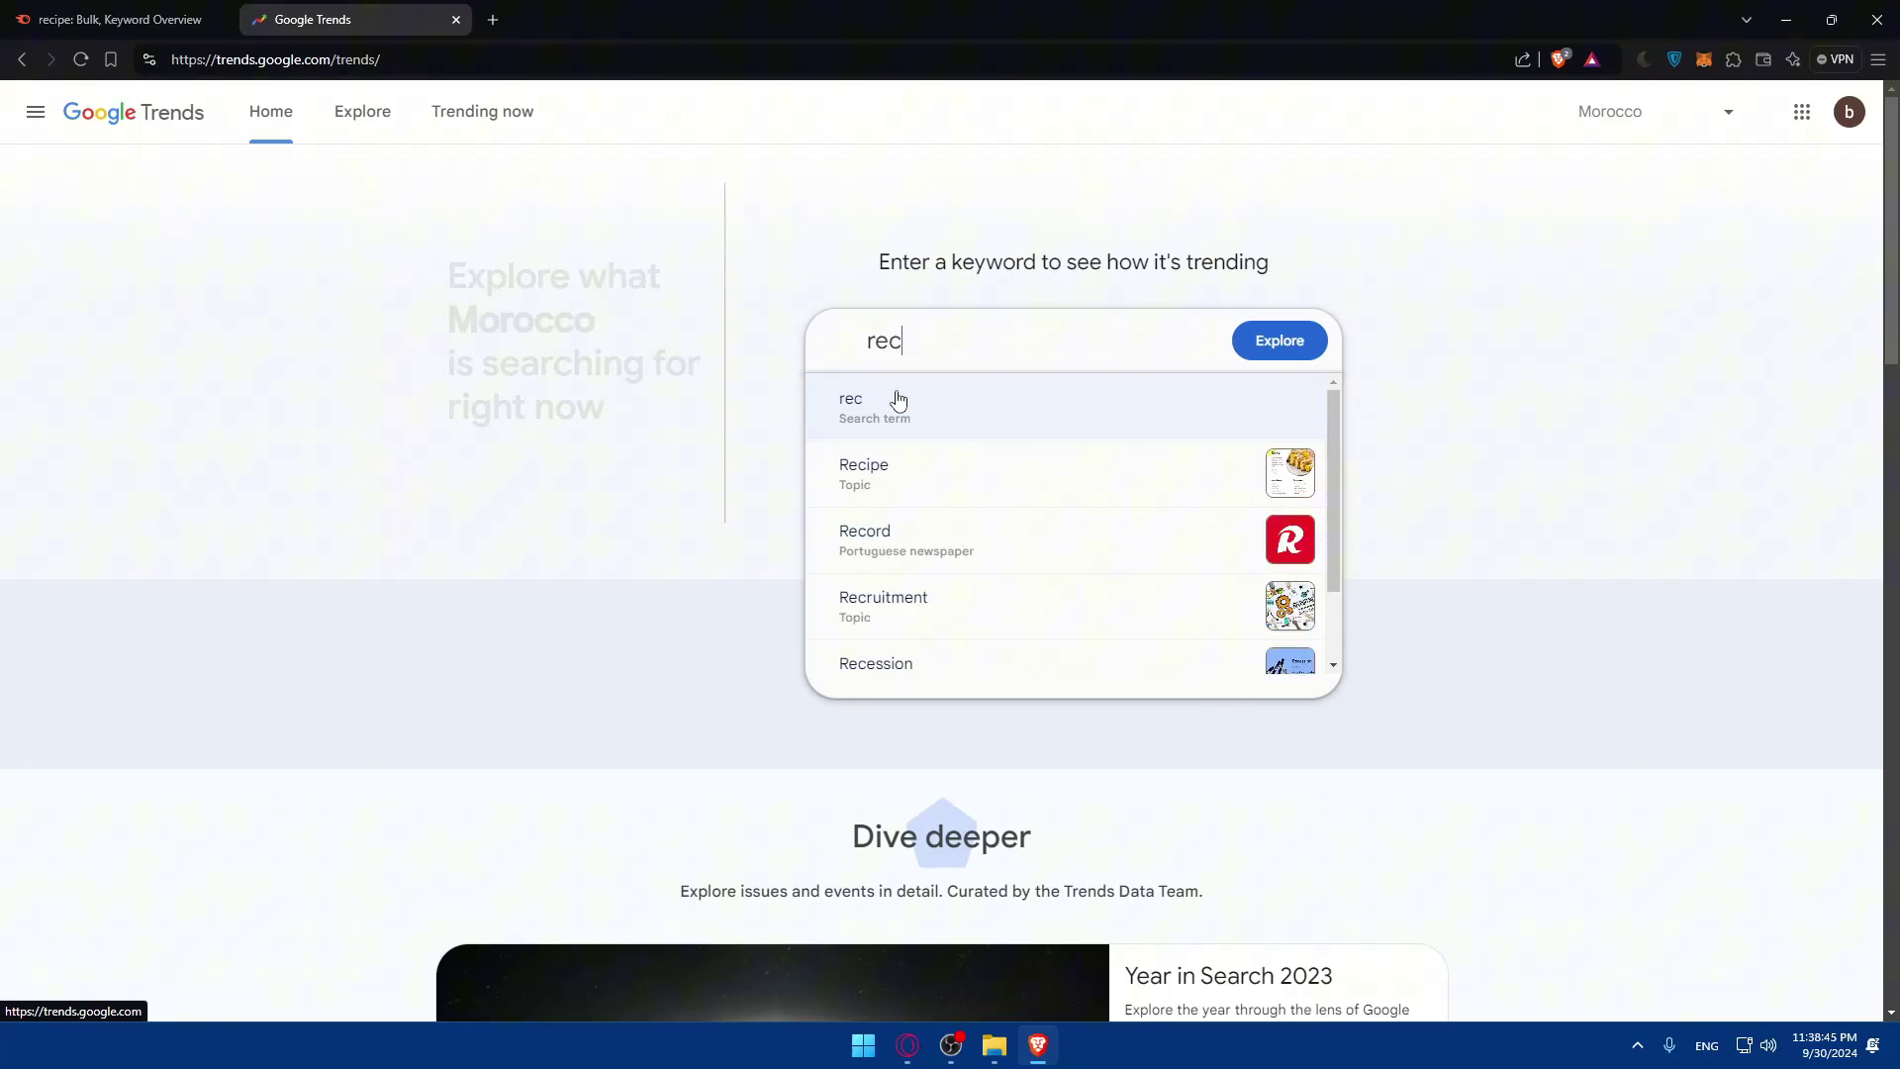
pyautogui.write('ipe')
# Explore trends for the search term 'recipe'.
pyautogui.click(899, 401)
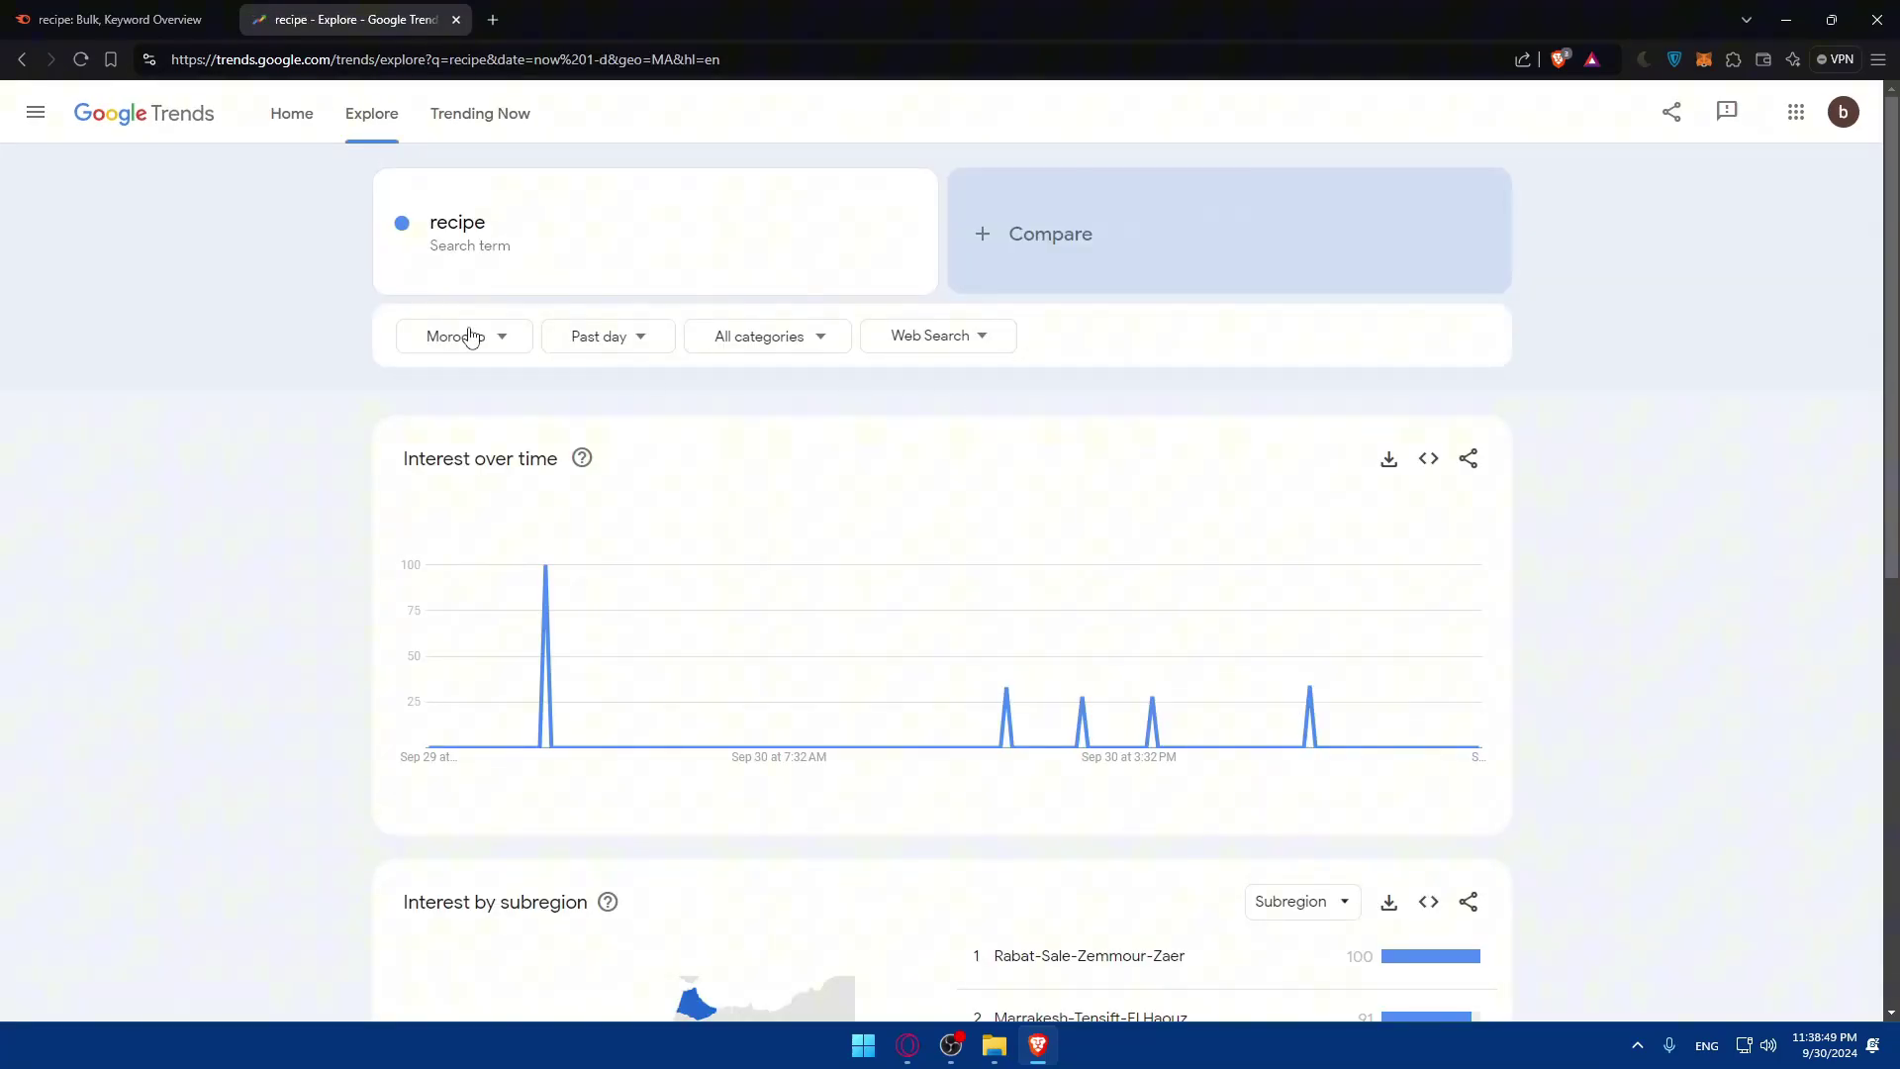
# Set the recipe chart to United States over the past 30 days.
pyautogui.click(469, 336)
pyautogui.write('un')
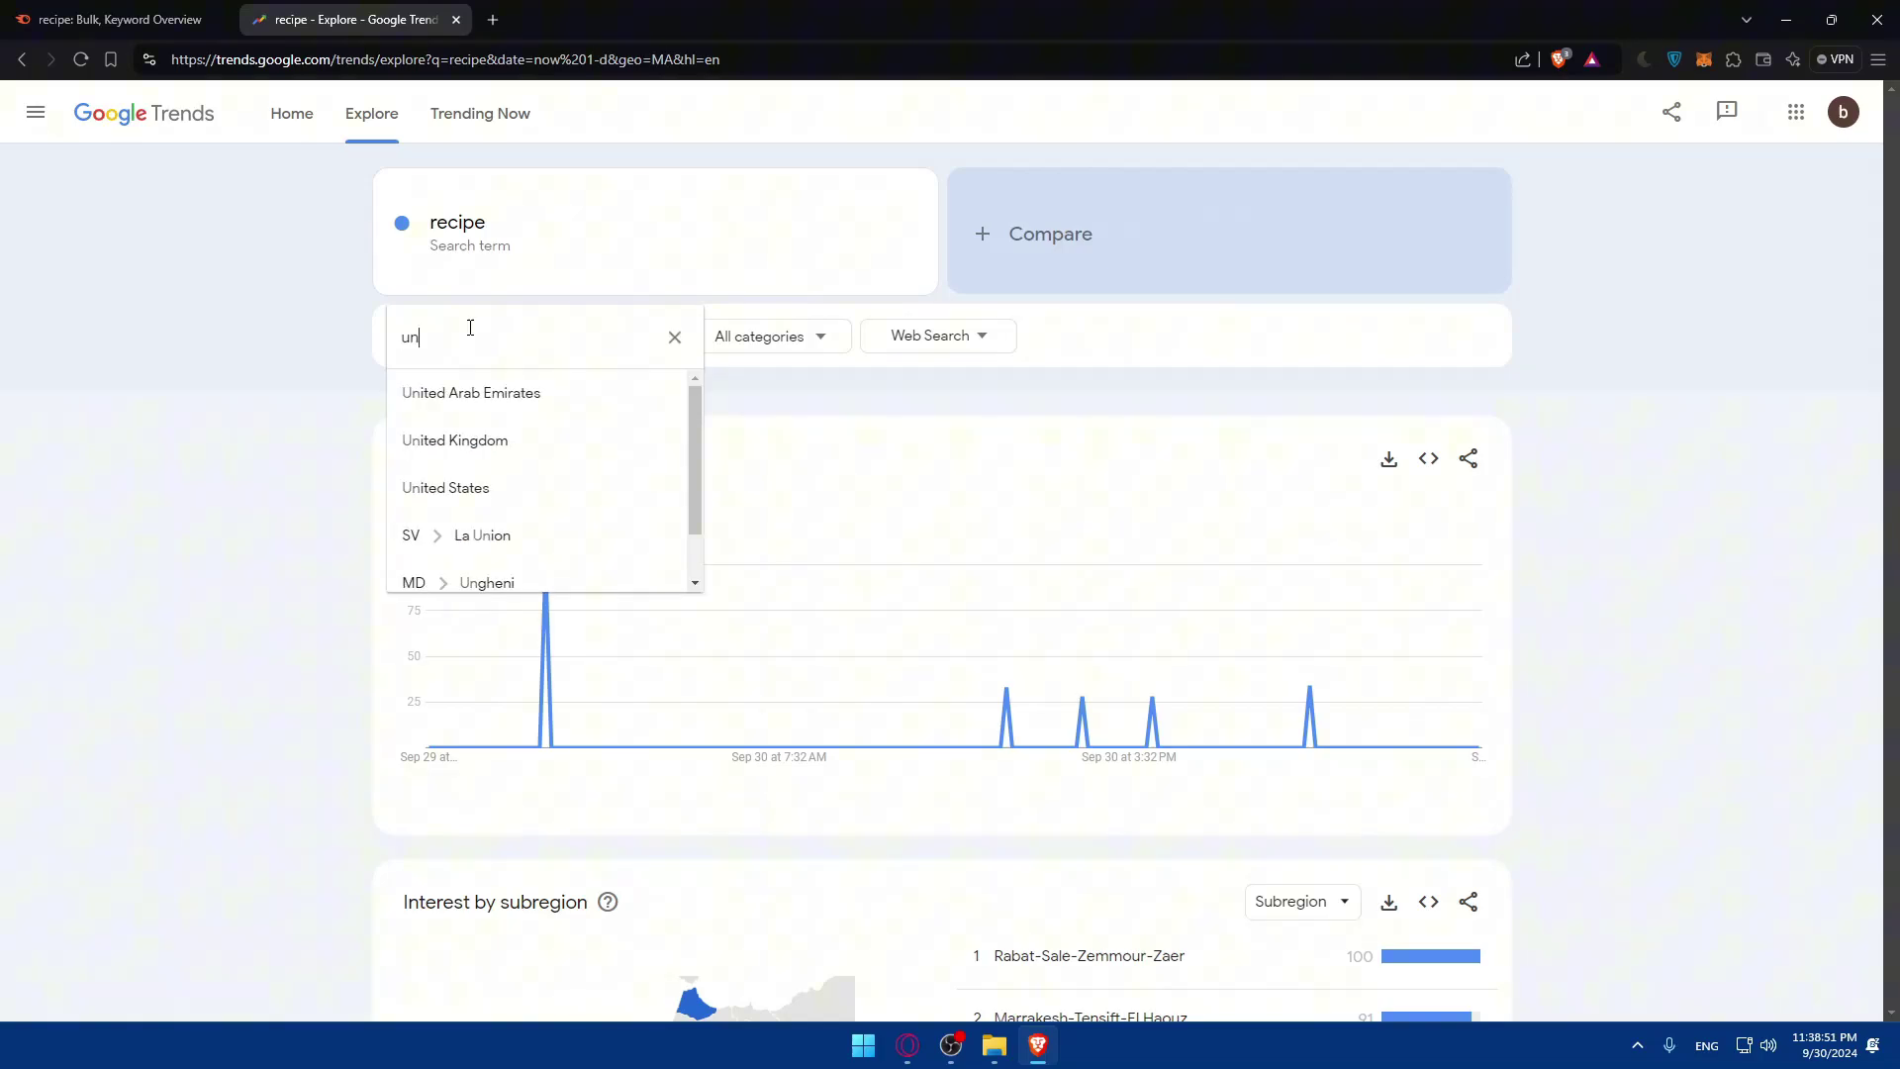
pyautogui.write('is')
pyautogui.press('BackSpace')
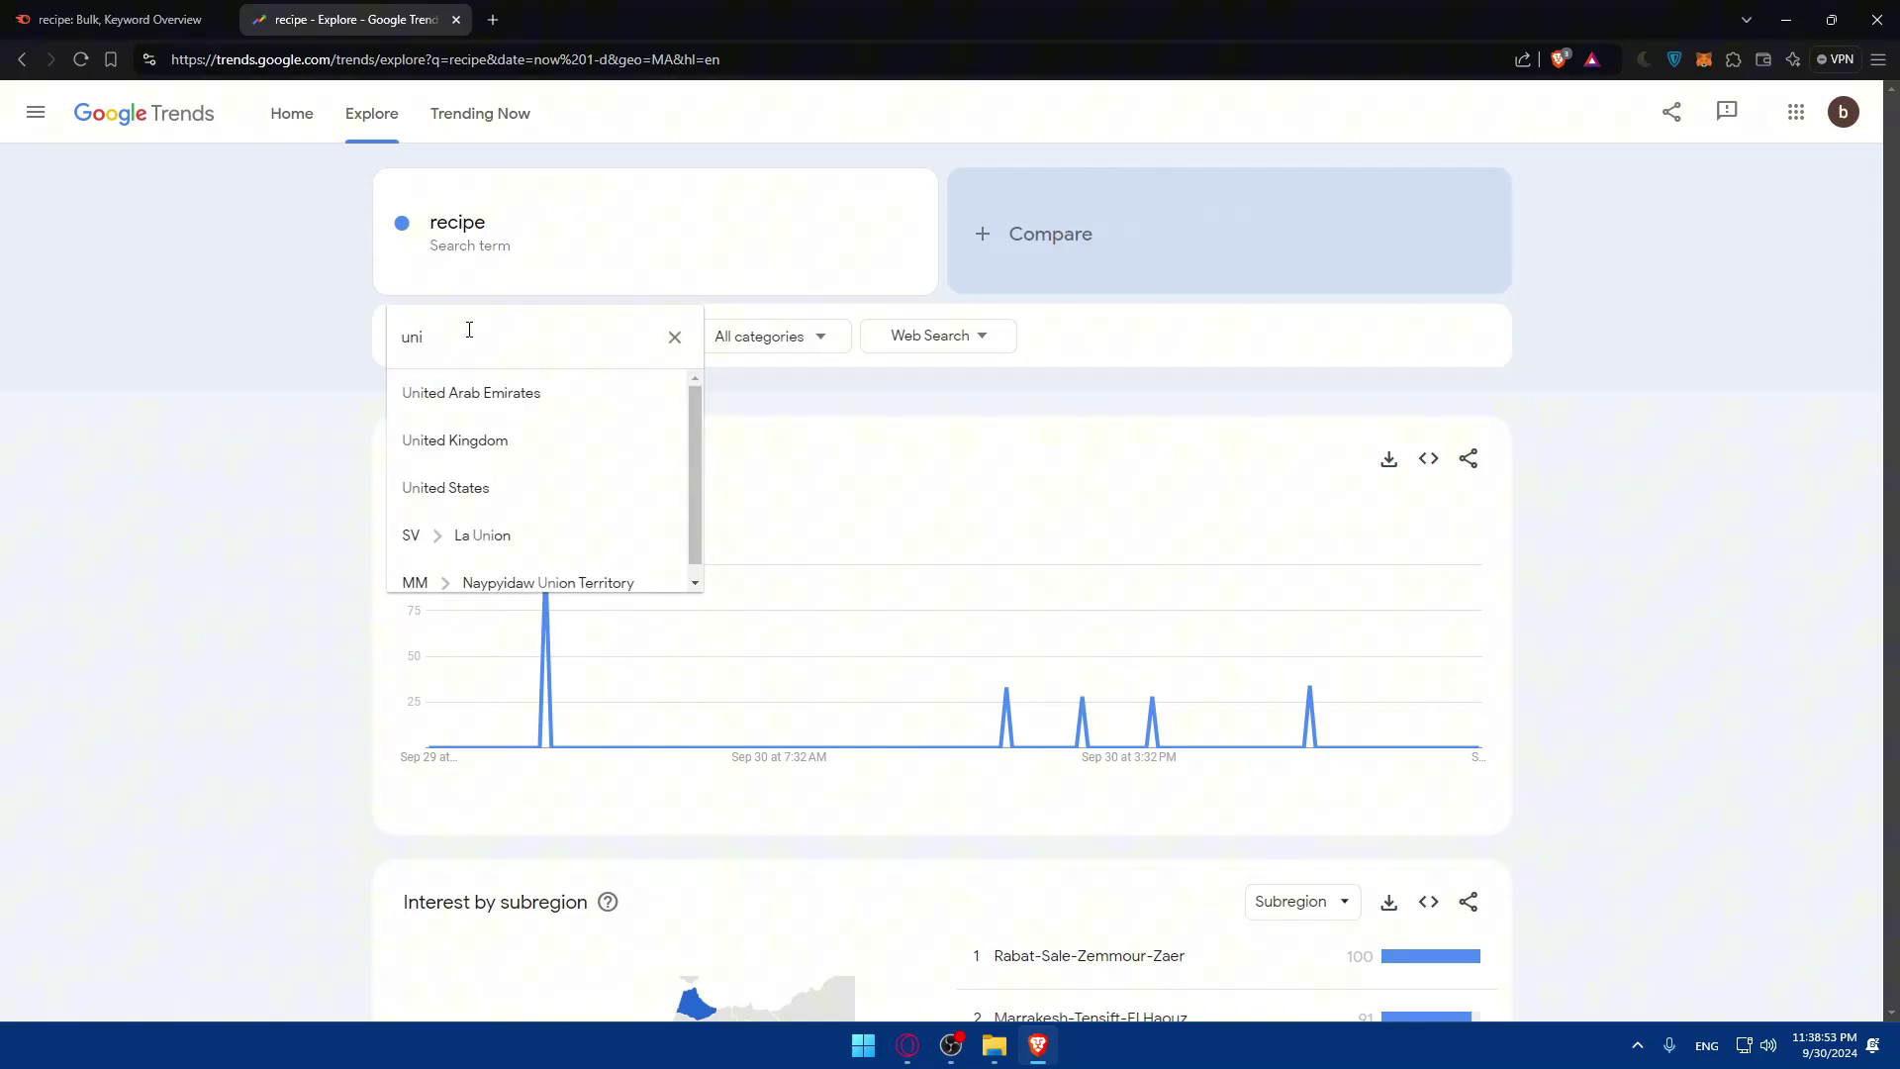
pyautogui.click(471, 488)
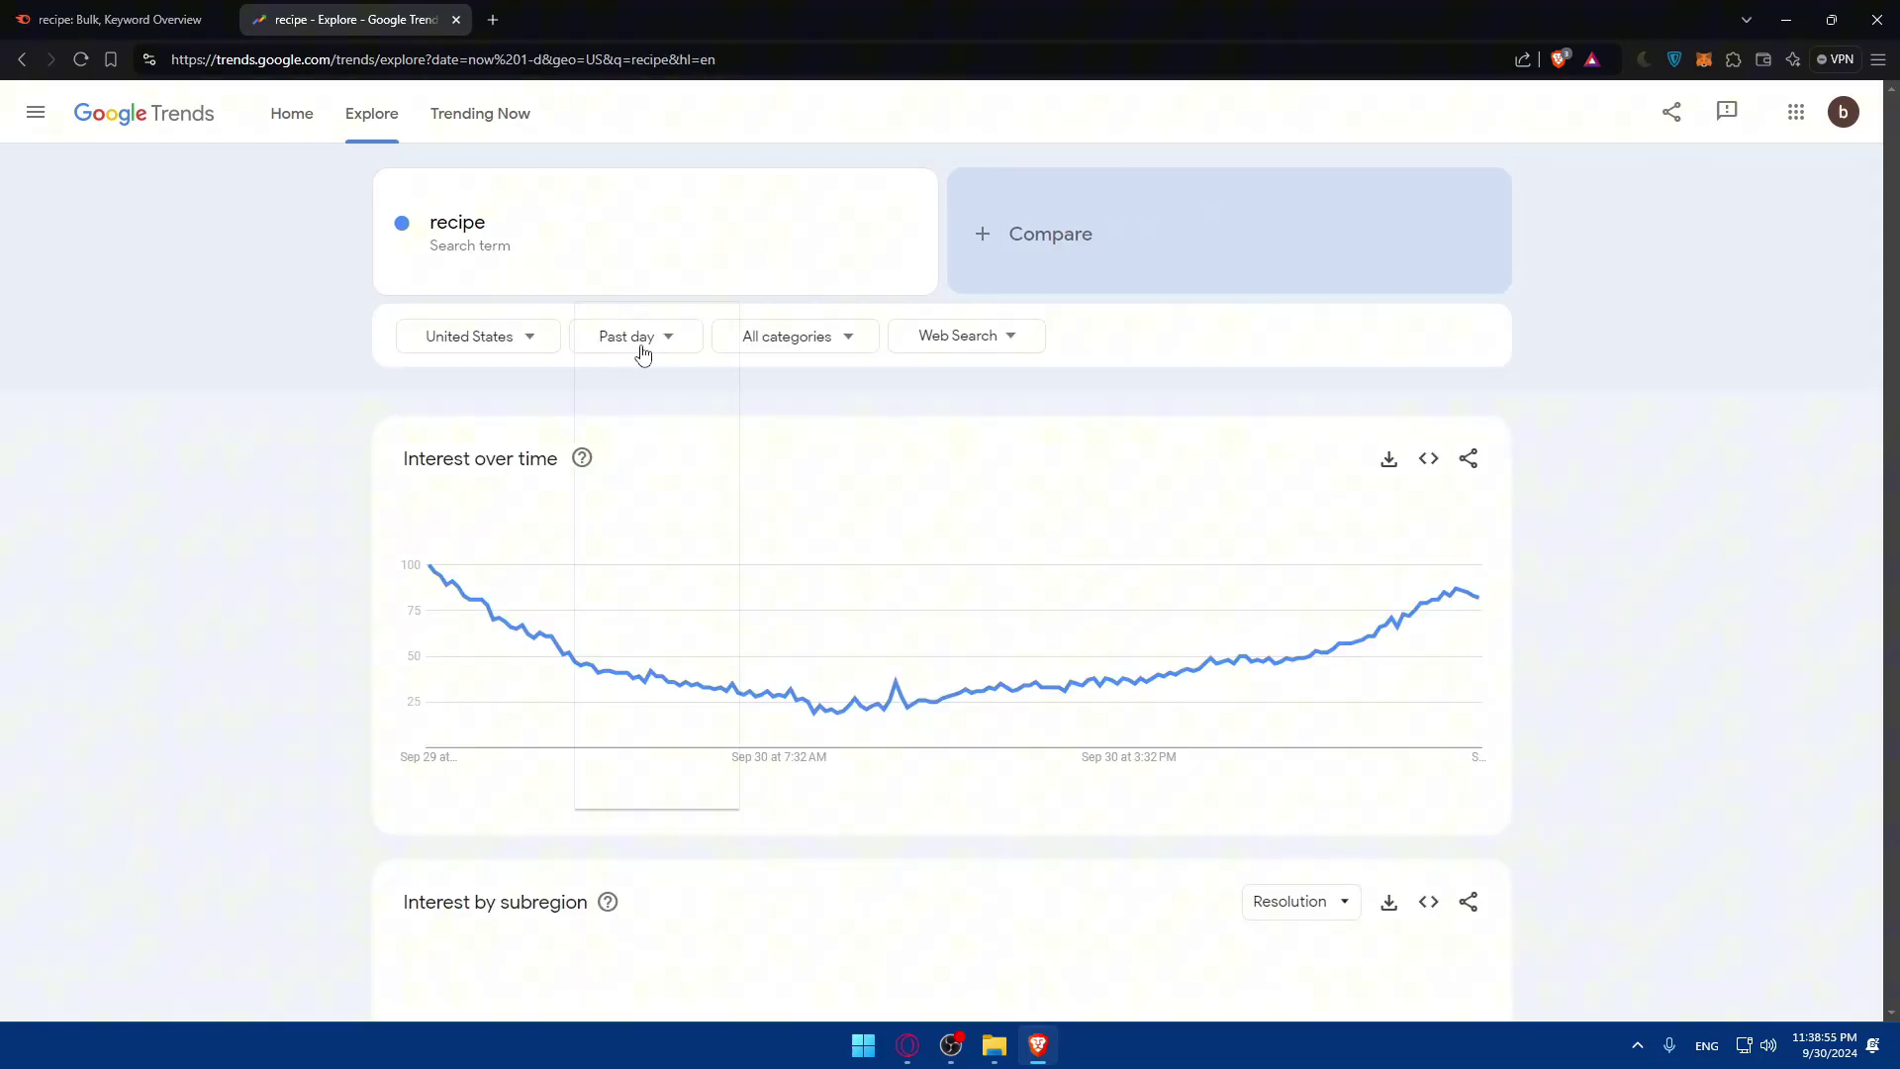
pyautogui.click(643, 355)
pyautogui.click(658, 532)
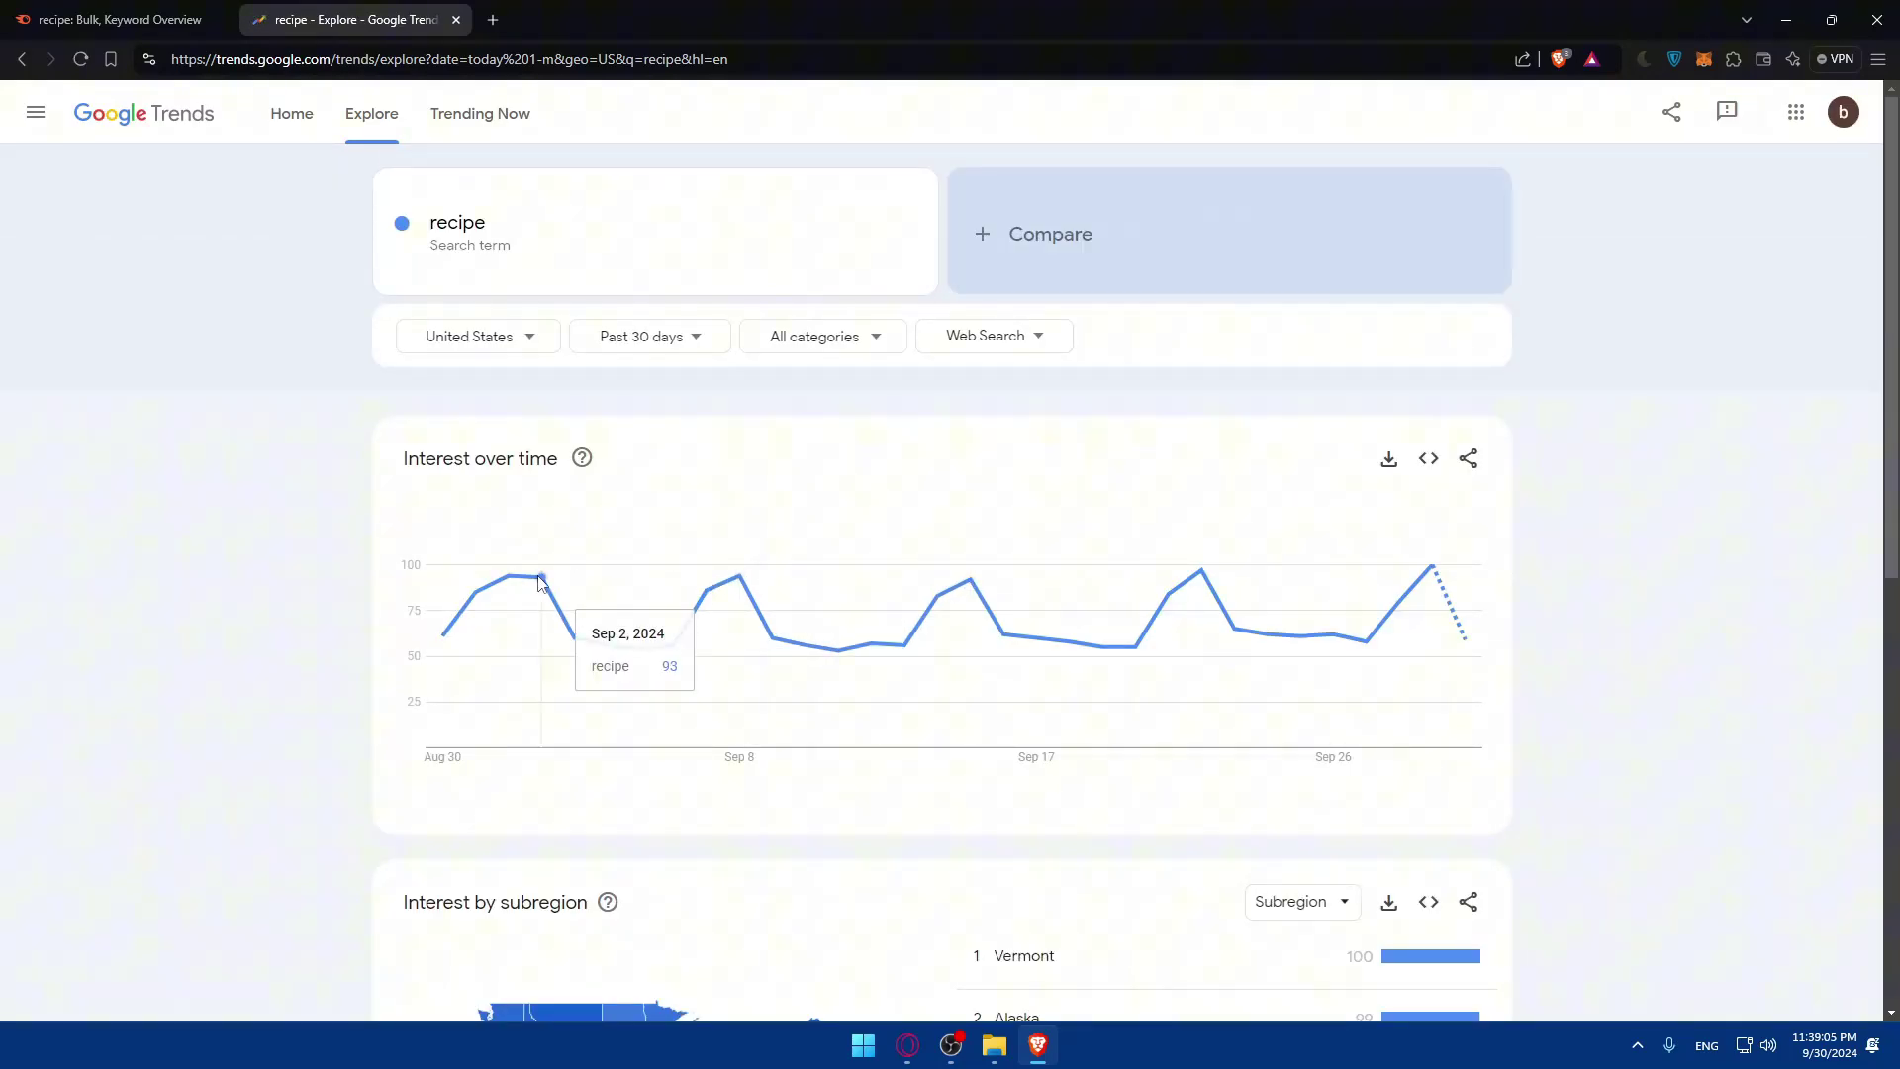
# Close the Google Trends tab to return to the Semrush results.
pyautogui.click(456, 19)
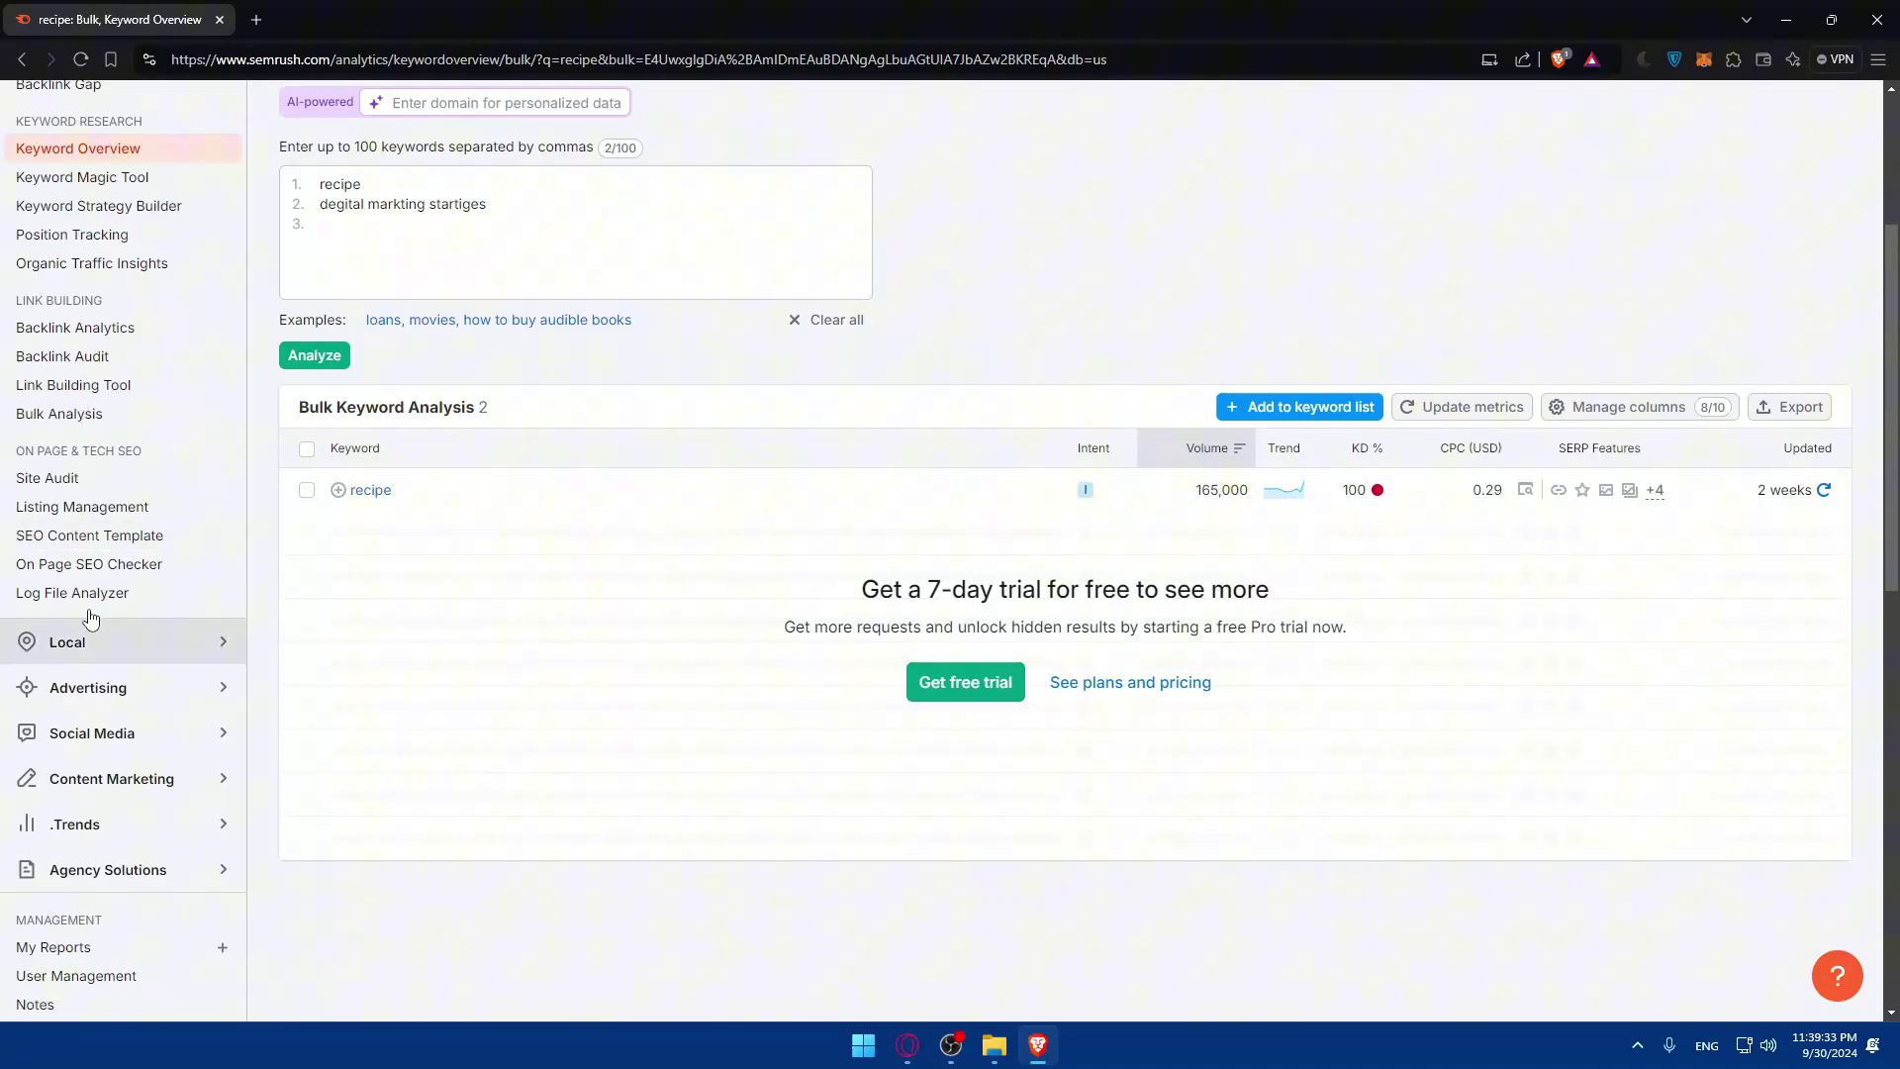
# Attempt to export the keyword results, hit the Pro plan upgrade prompt and dismiss it.
pyautogui.click(1781, 415)
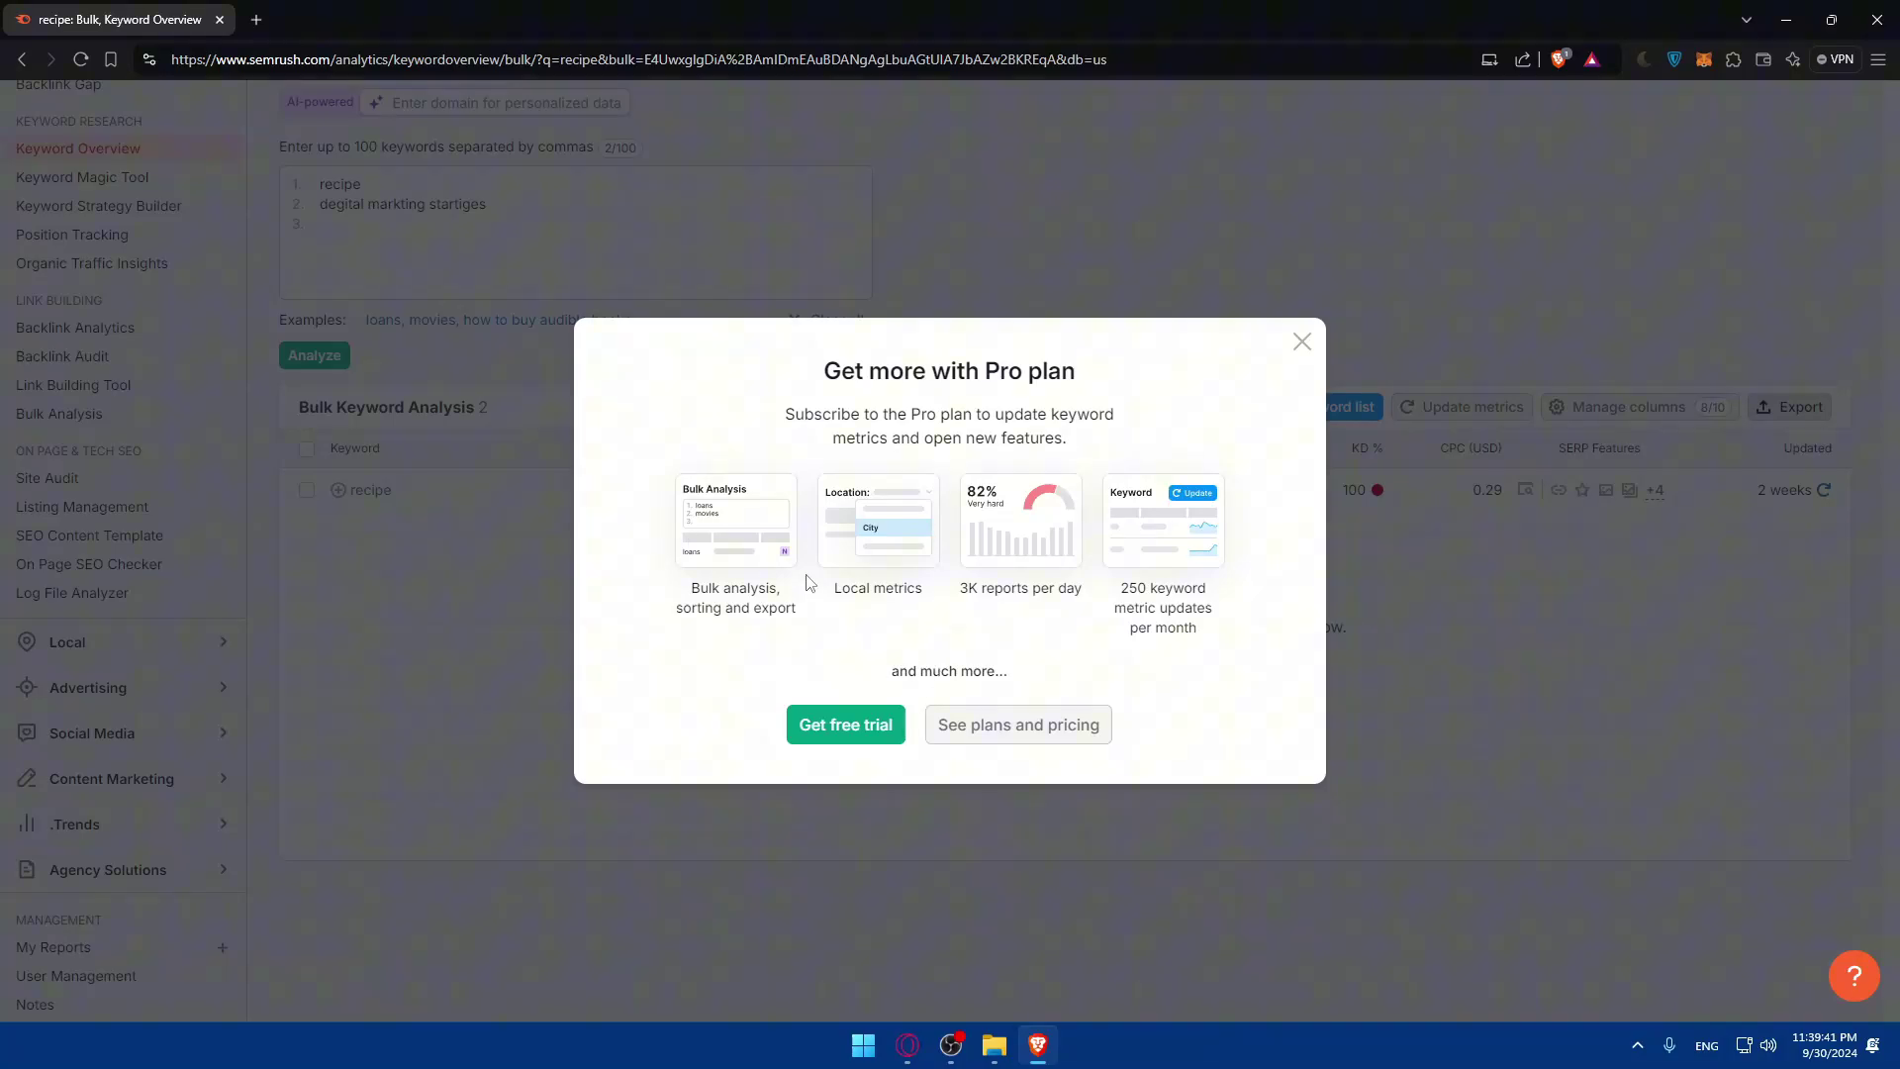
pyautogui.moveTo(685, 600); pyautogui.dragTo(1262, 648)
pyautogui.click(729, 627)
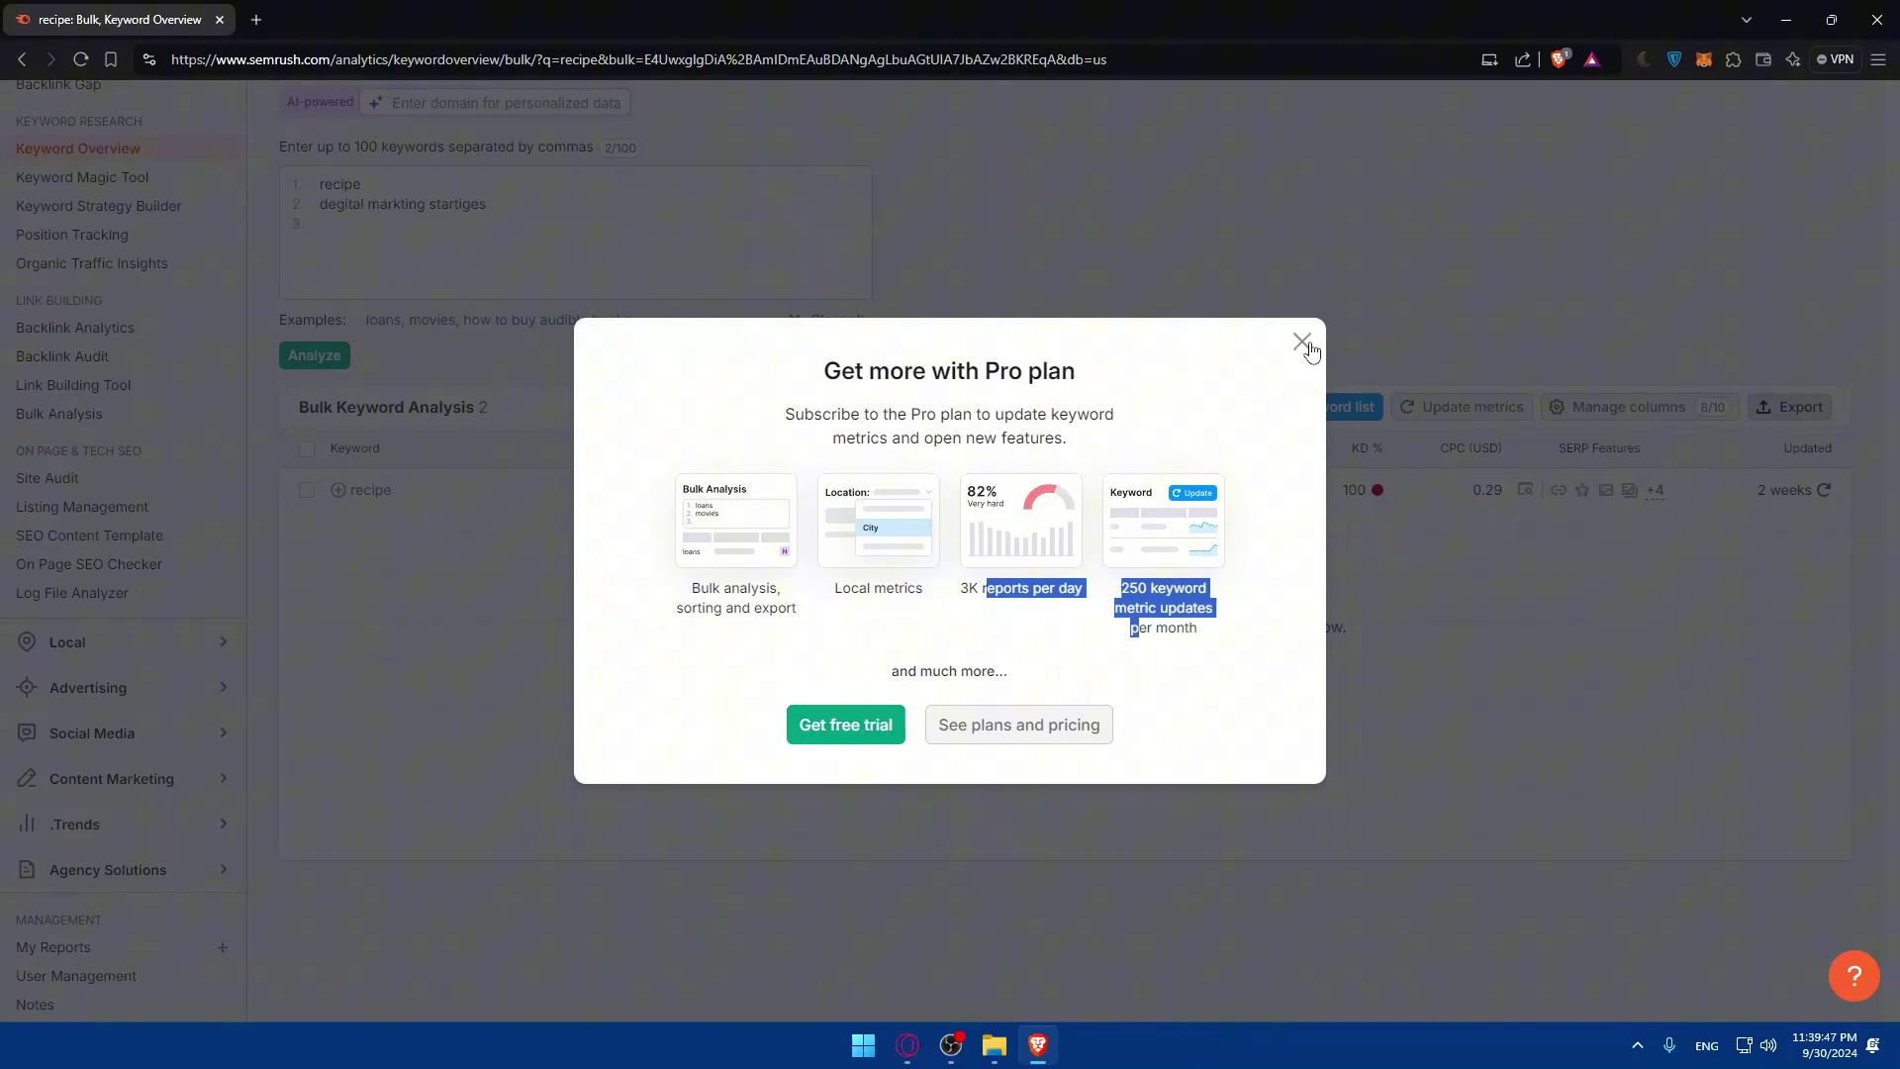
pyautogui.click(1300, 343)
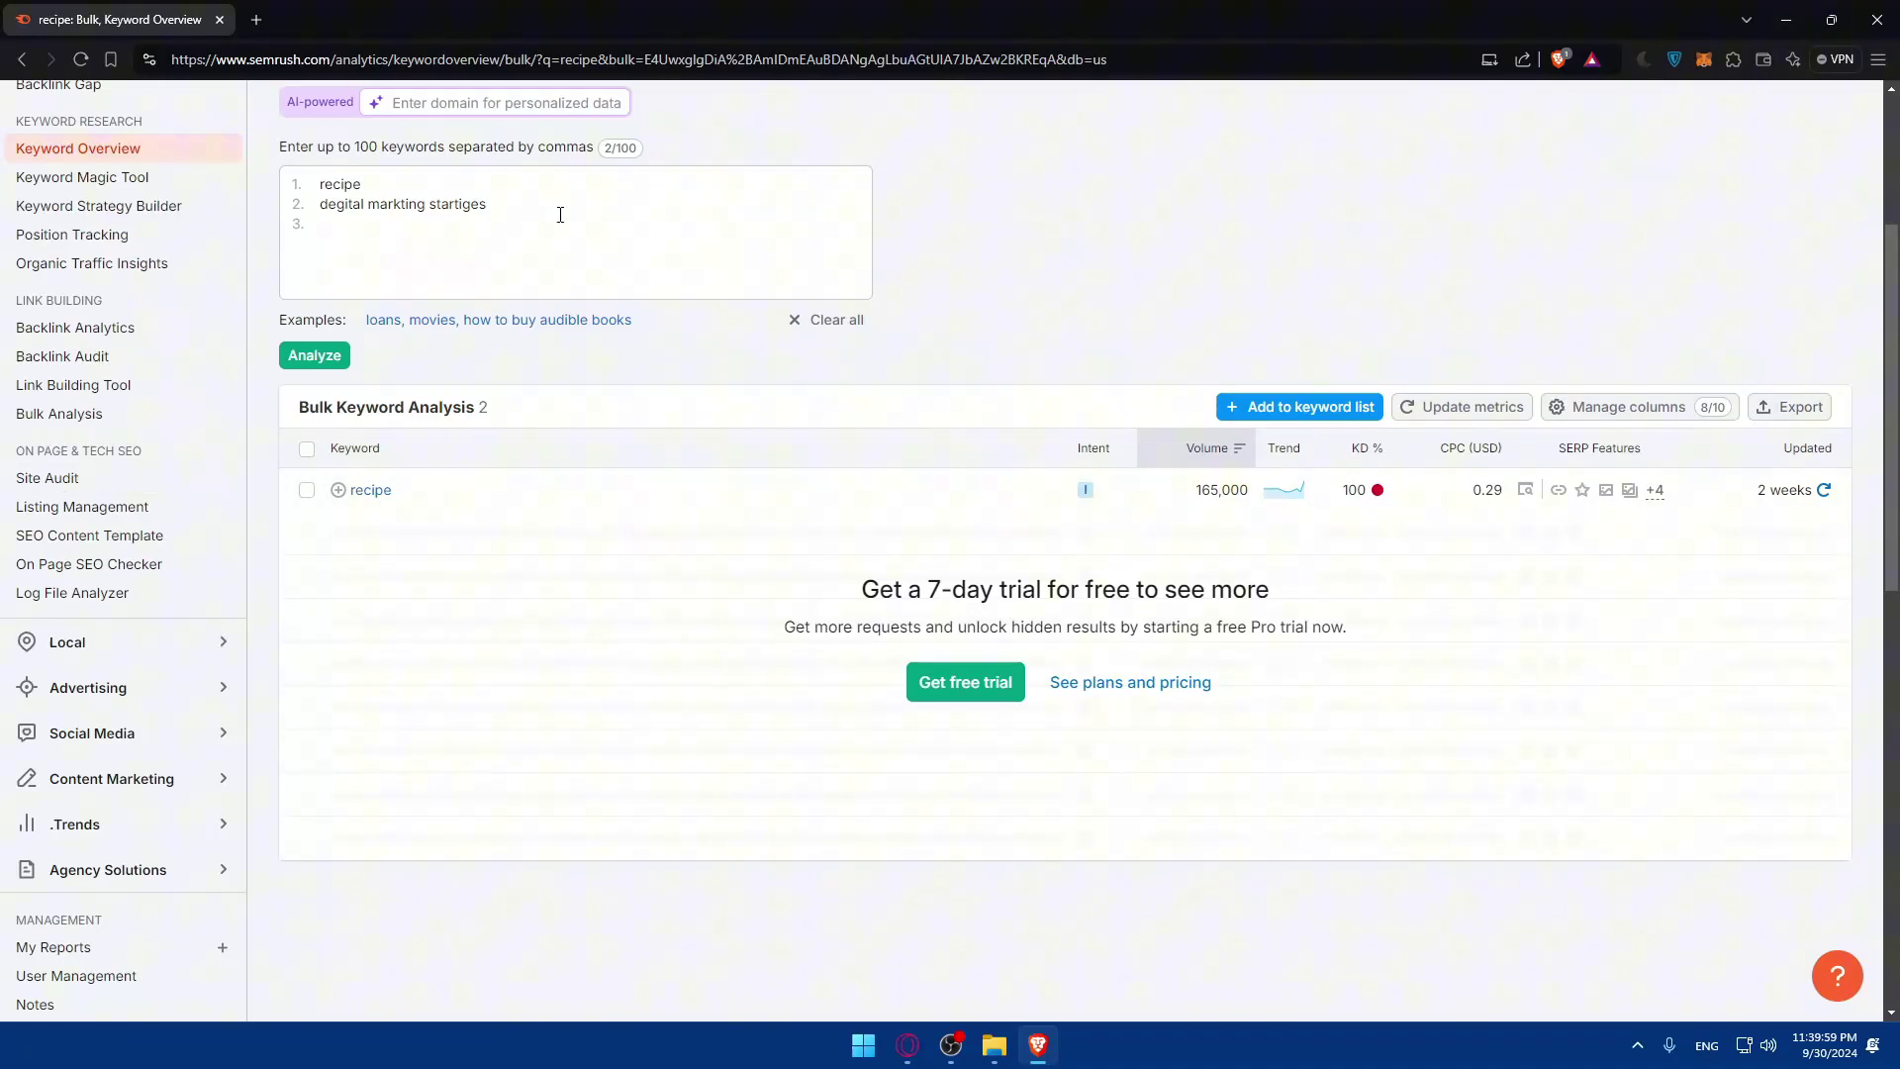
# Close the Semrush results tab and then the whole Brave browser window.
pyautogui.click(255, 20)
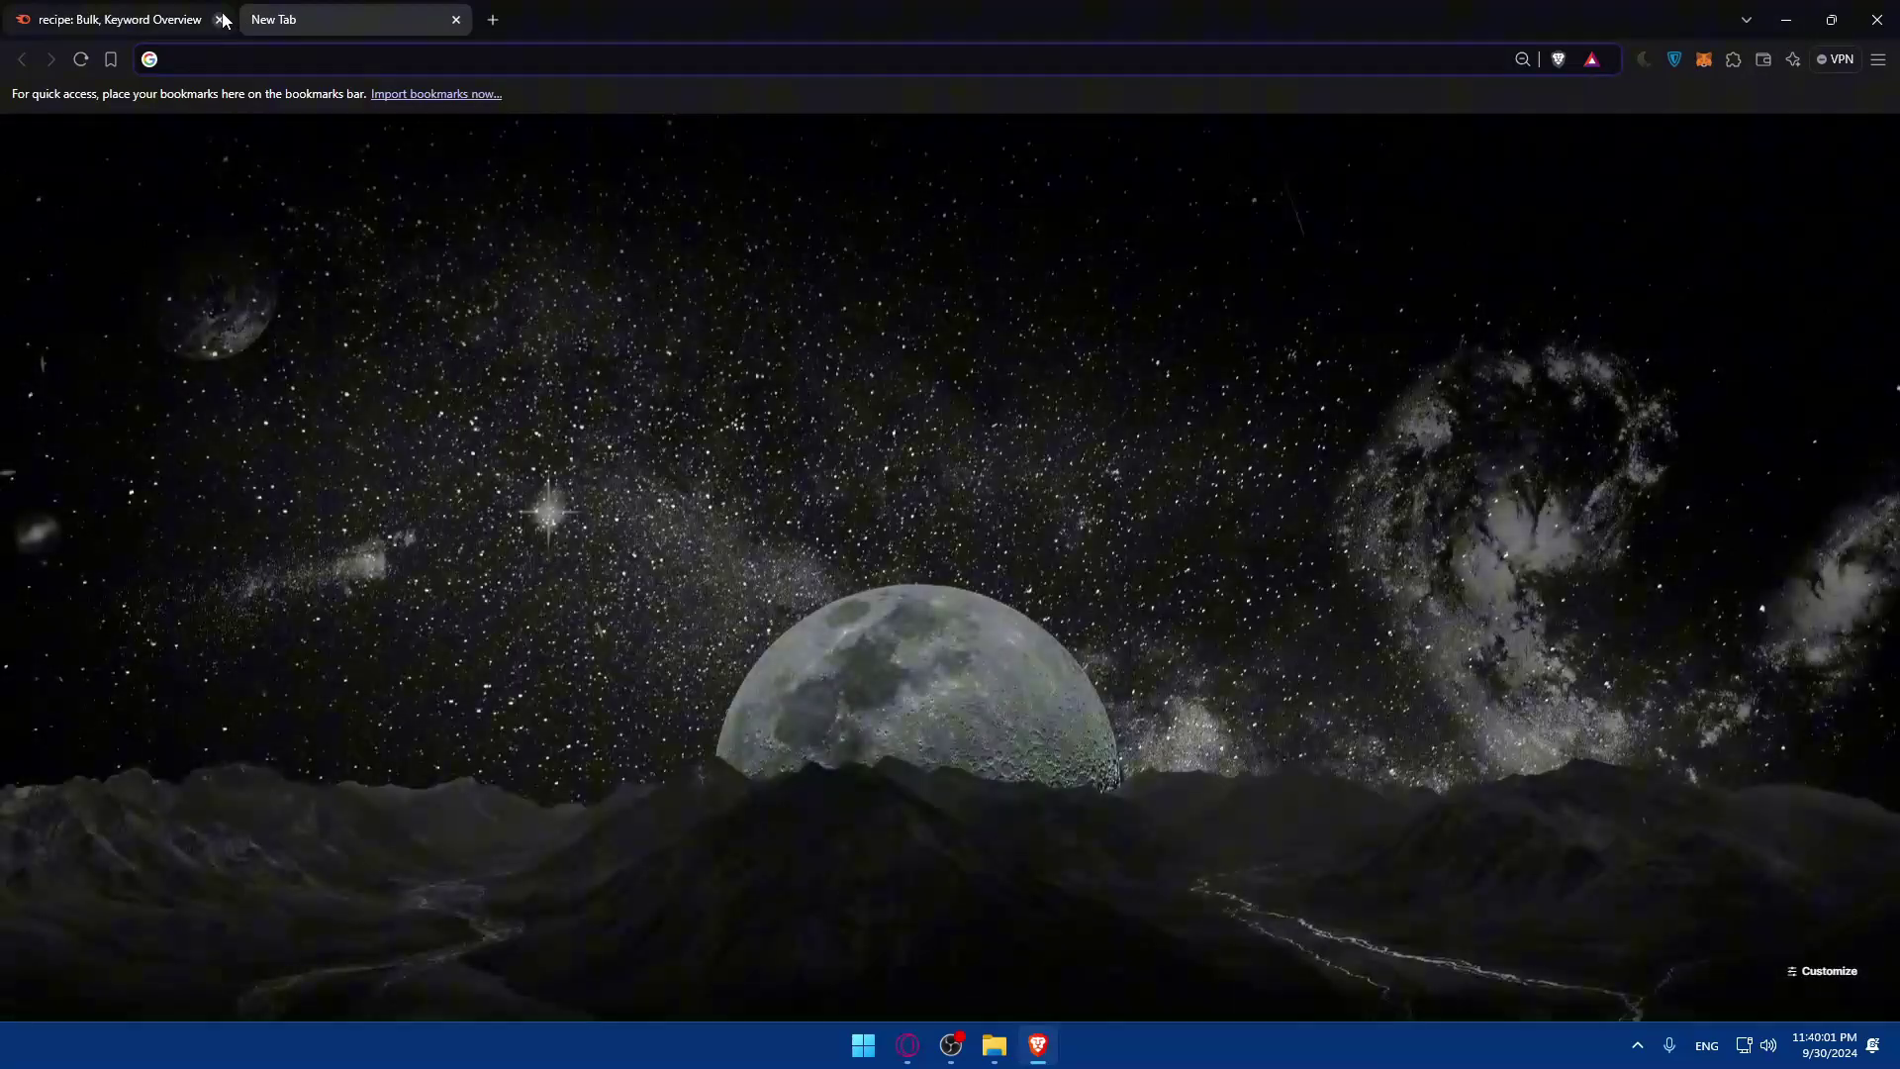
pyautogui.click(217, 19)
pyautogui.click(1876, 20)
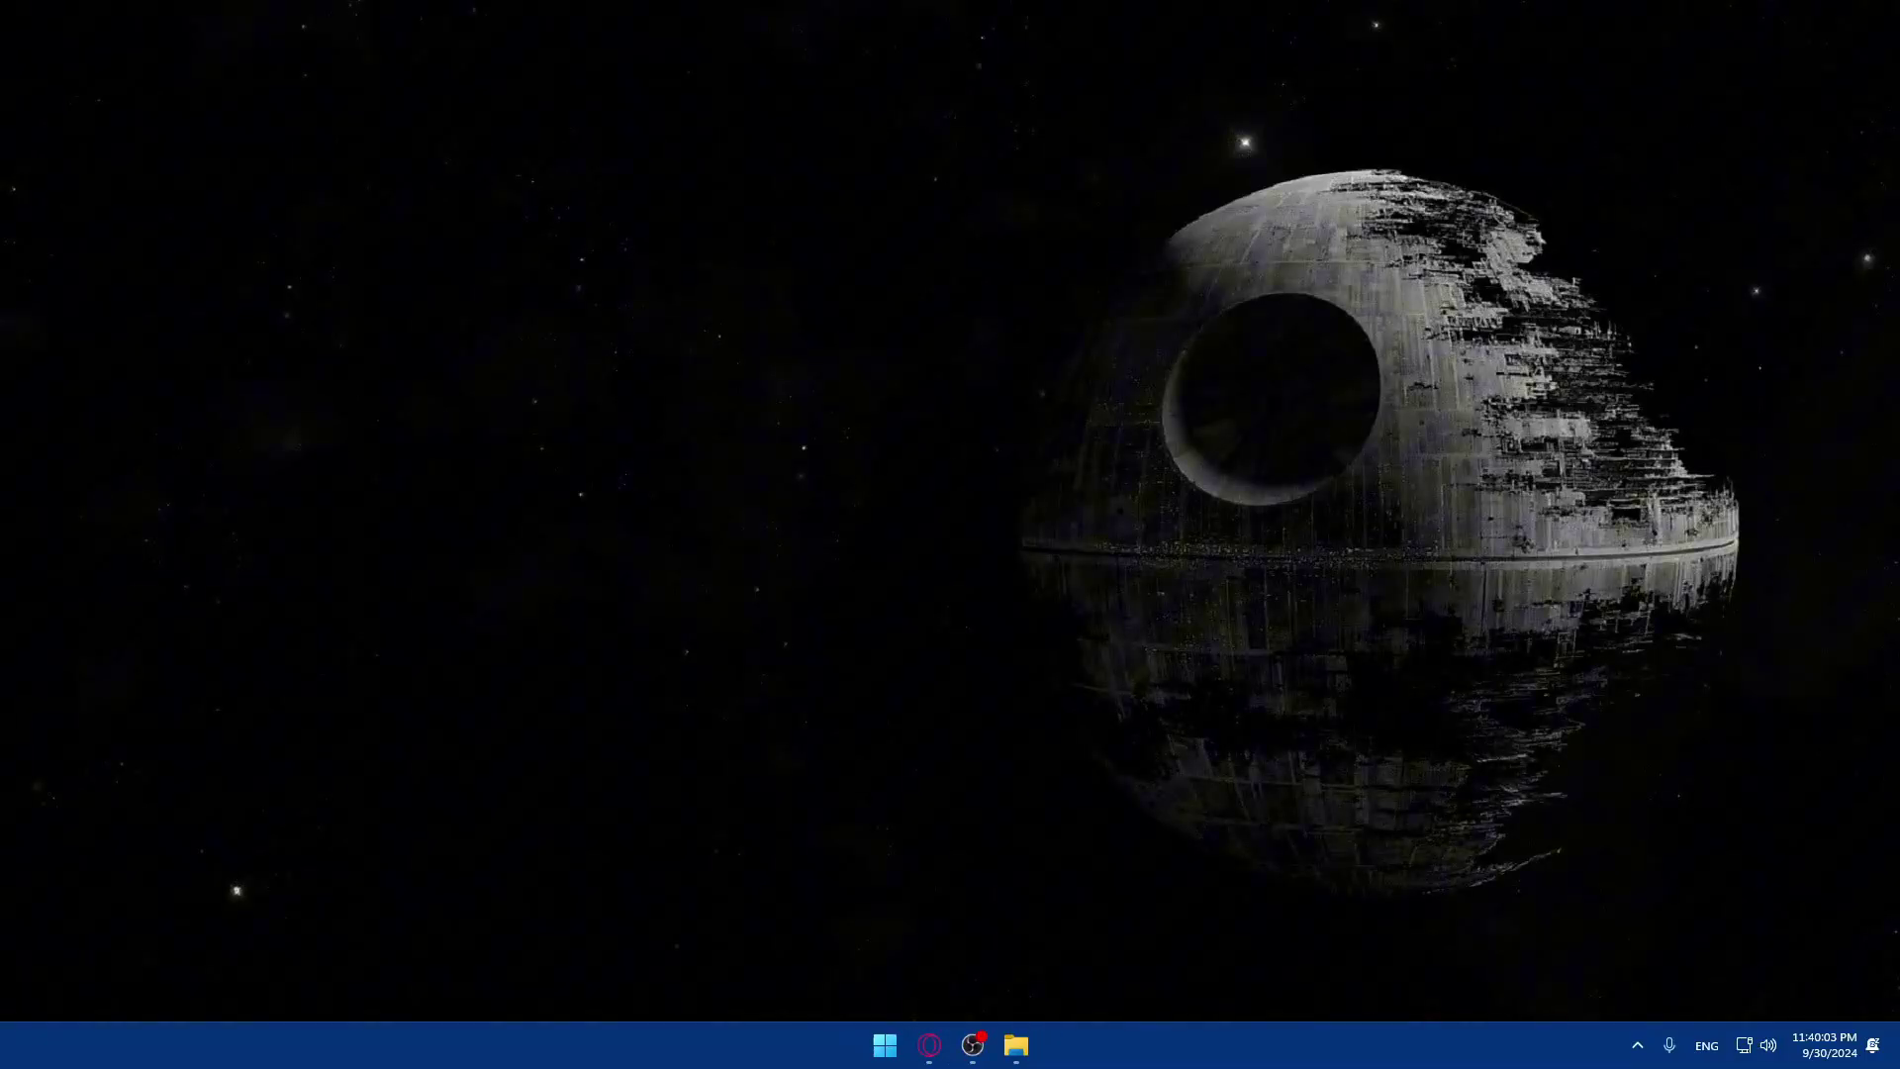